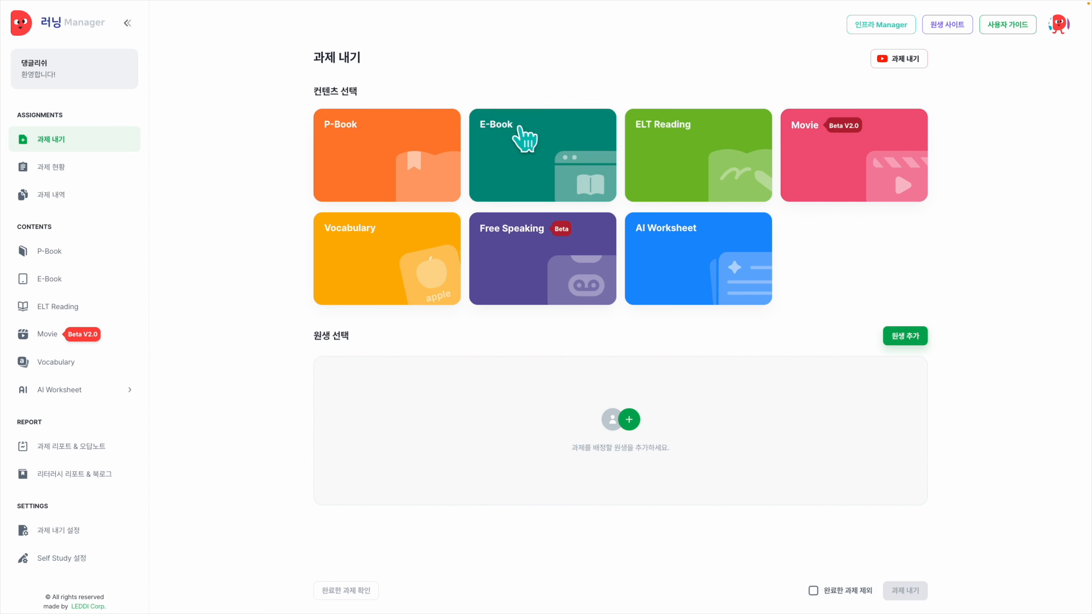
Open the P-Book content selection for the new assignment.
{"action": "left_click", "coordinate": [421, 193]}
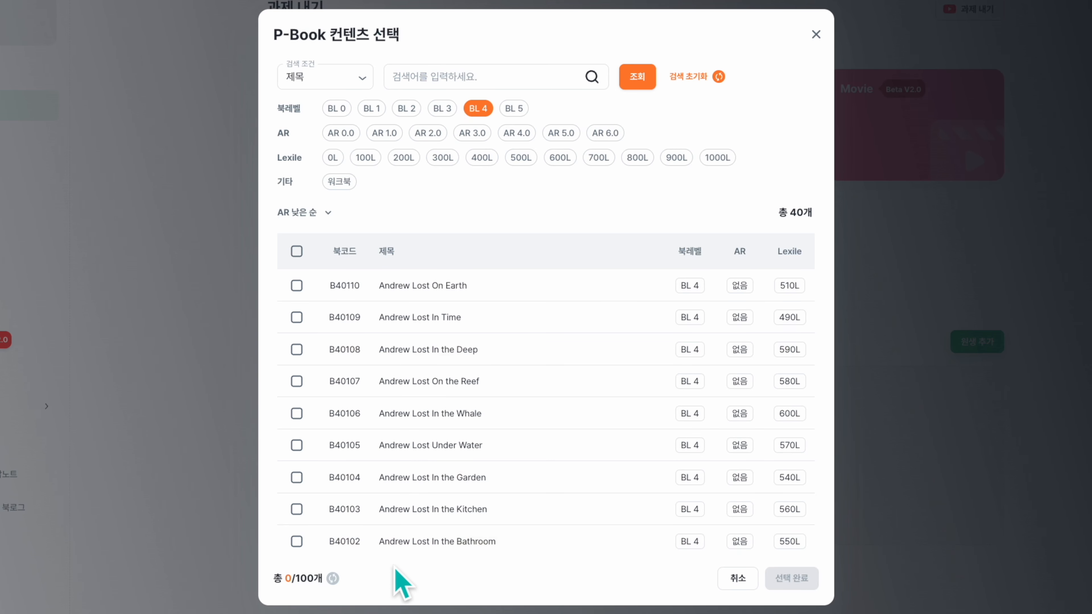
{"action": "left_click", "coordinate": [296, 350]}
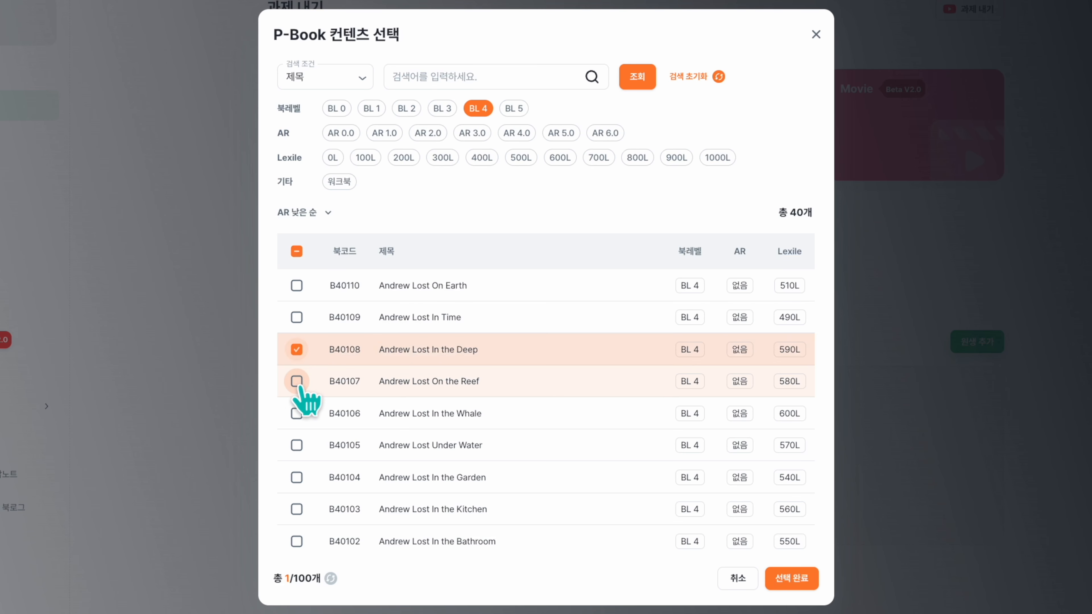
{"action": "left_click", "coordinate": [297, 381]}
{"action": "left_click", "coordinate": [297, 414]}
{"action": "left_click", "coordinate": [297, 445]}
{"action": "left_click", "coordinate": [297, 477]}
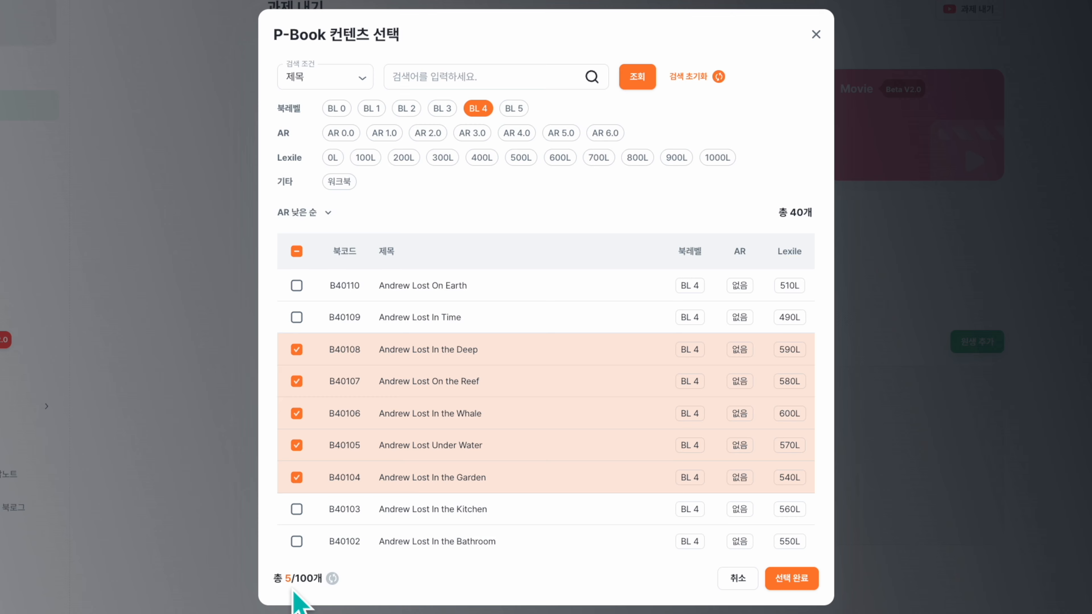
{"action": "left_click", "coordinate": [334, 579]}
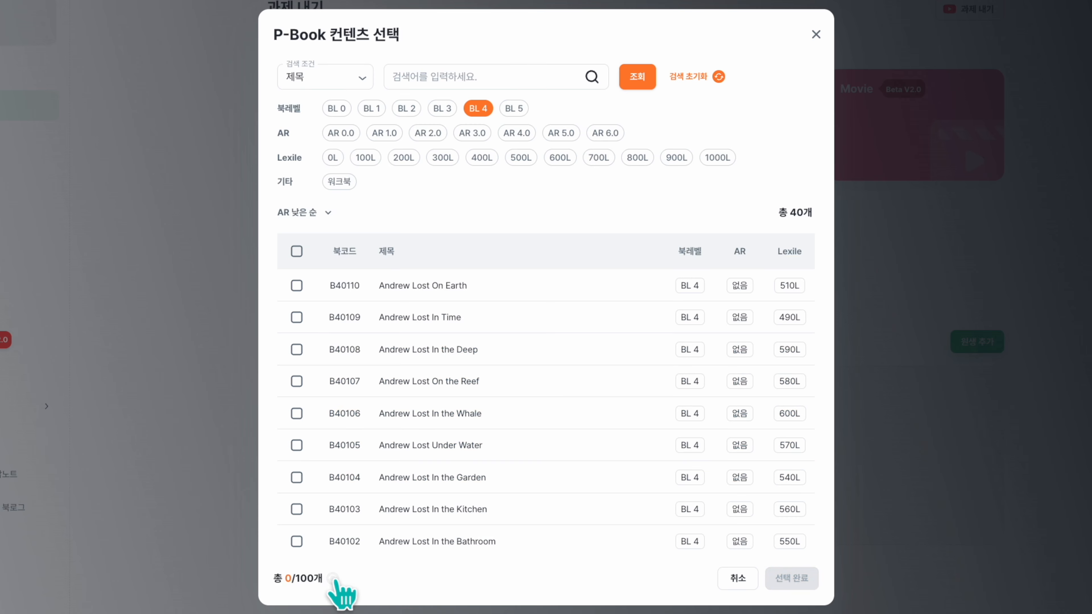
Add the P-Books Andrew Lost In the Whale, Under Water and In the Garden, plus Horrid Henry and Katie Kazoo, Switcheroo No Bones About It.
{"action": "left_click", "coordinate": [296, 413]}
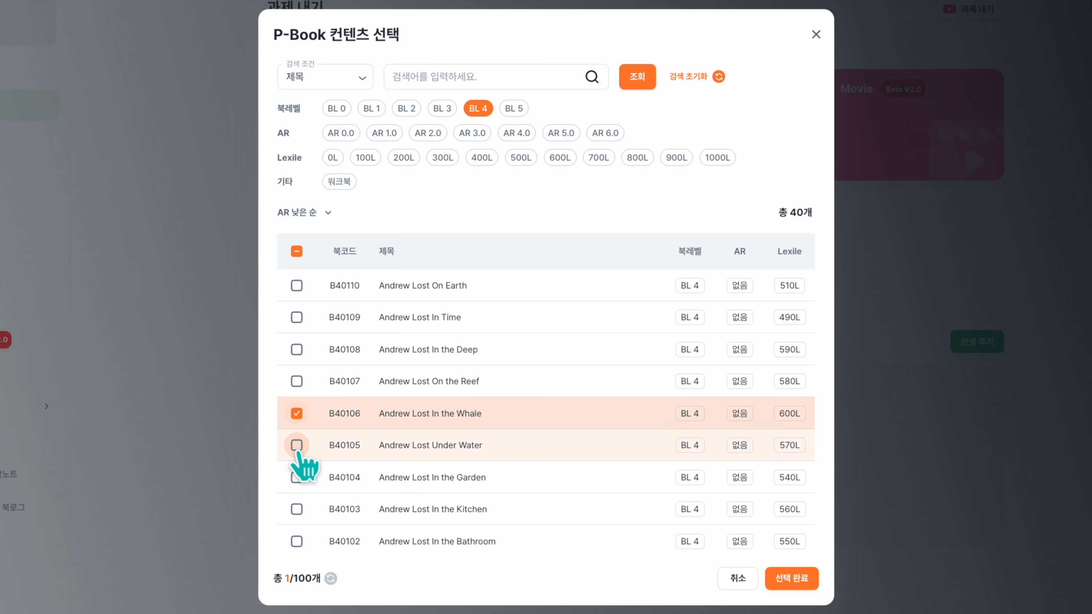
{"action": "left_click", "coordinate": [297, 446]}
{"action": "left_click", "coordinate": [296, 477]}
{"action": "scroll", "coordinate": [456, 481], "scroll_direction": "down", "scroll_amount": 6}
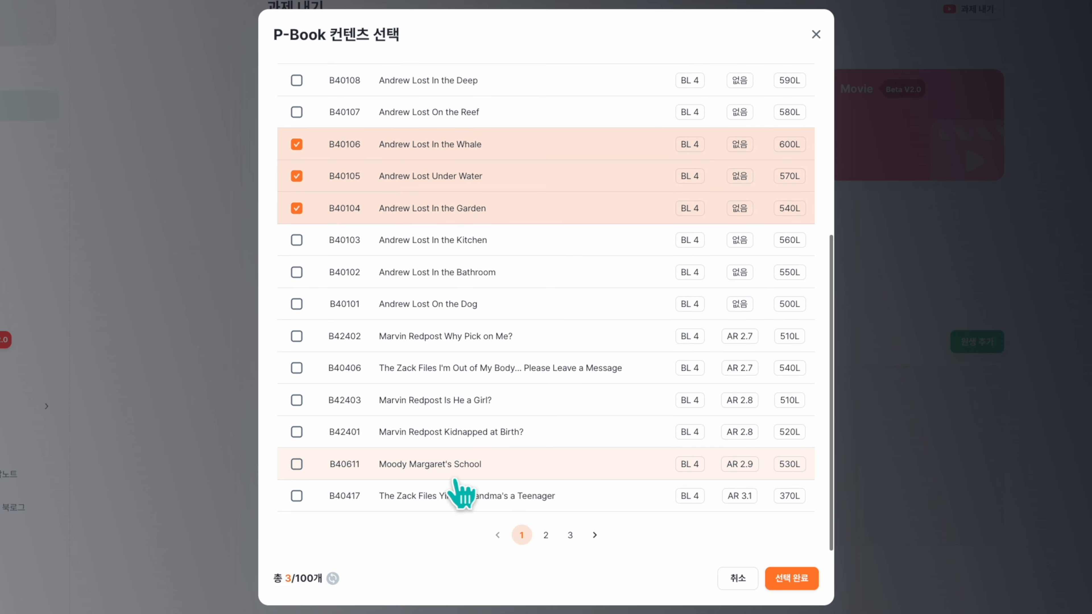
{"action": "left_click", "coordinate": [547, 536]}
{"action": "left_click", "coordinate": [297, 349]}
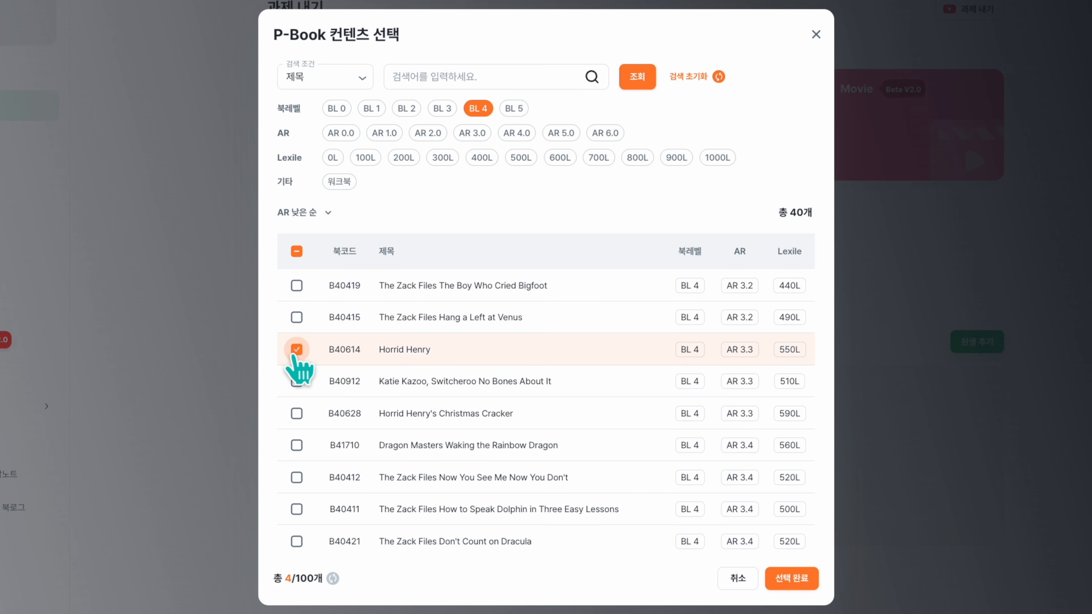
{"action": "left_click", "coordinate": [297, 381]}
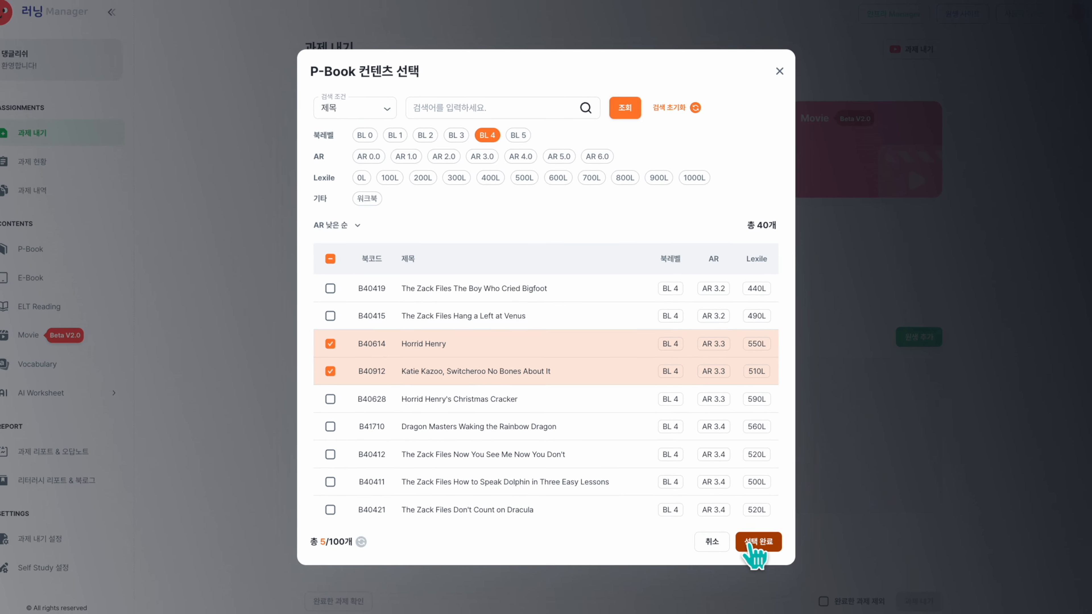
{"action": "left_click", "coordinate": [753, 543]}
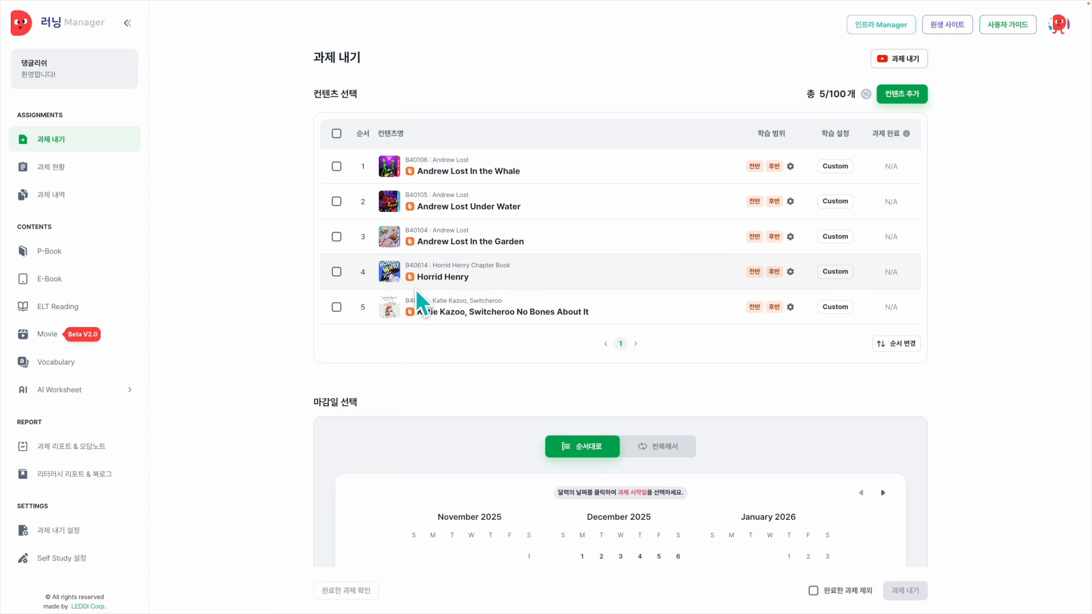
Add the Red 2 E-Books Buzz, Jump! Jump!, Bam-boo, I Wish and Sam the Star to the assignment.
{"action": "left_click", "coordinate": [908, 100]}
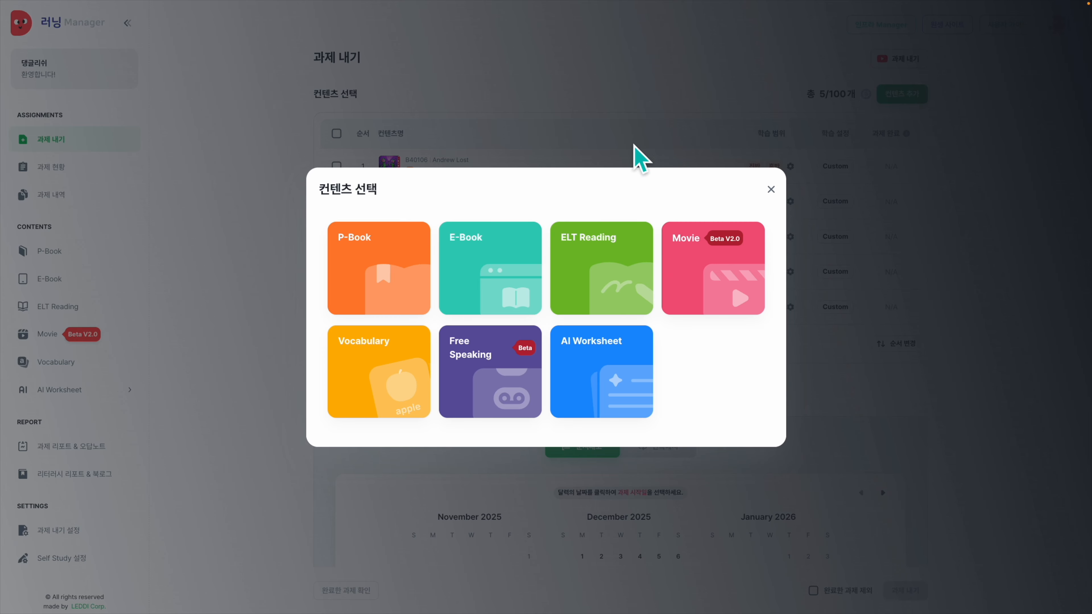
{"action": "left_click", "coordinate": [541, 258]}
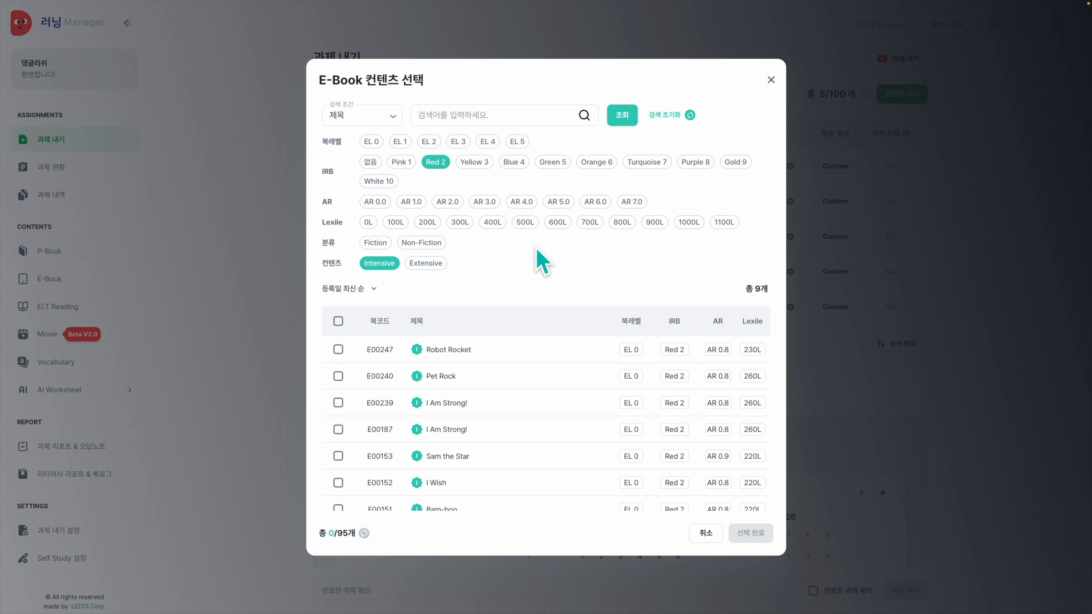
{"action": "scroll", "coordinate": [485, 441], "scroll_direction": "down", "scroll_amount": 3}
{"action": "left_click", "coordinate": [338, 465]}
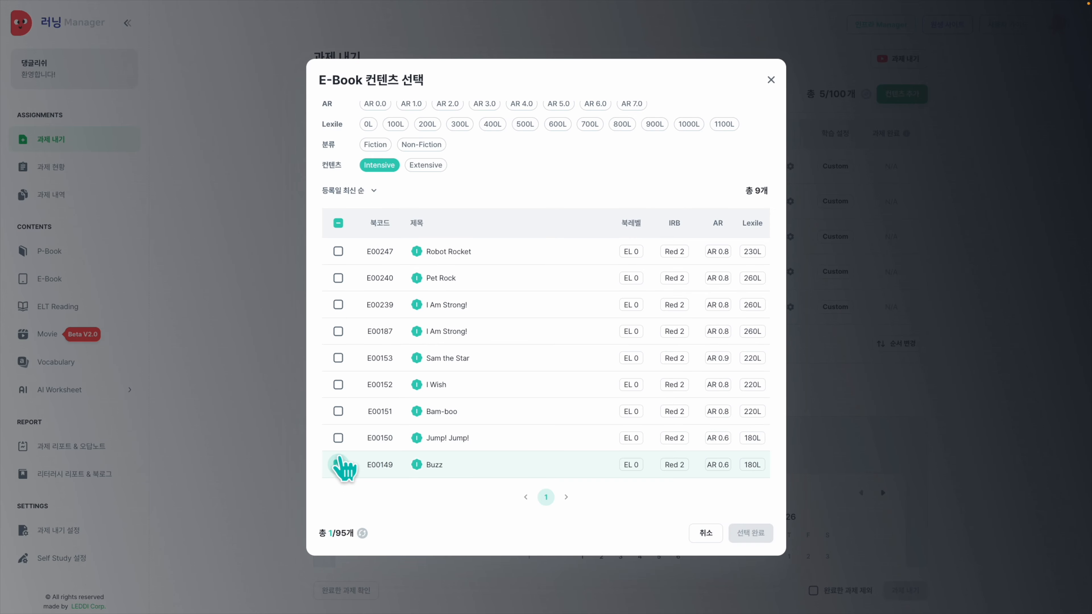
{"action": "left_click", "coordinate": [338, 438]}
{"action": "left_click", "coordinate": [339, 411]}
{"action": "left_click", "coordinate": [339, 385]}
{"action": "left_click", "coordinate": [338, 358]}
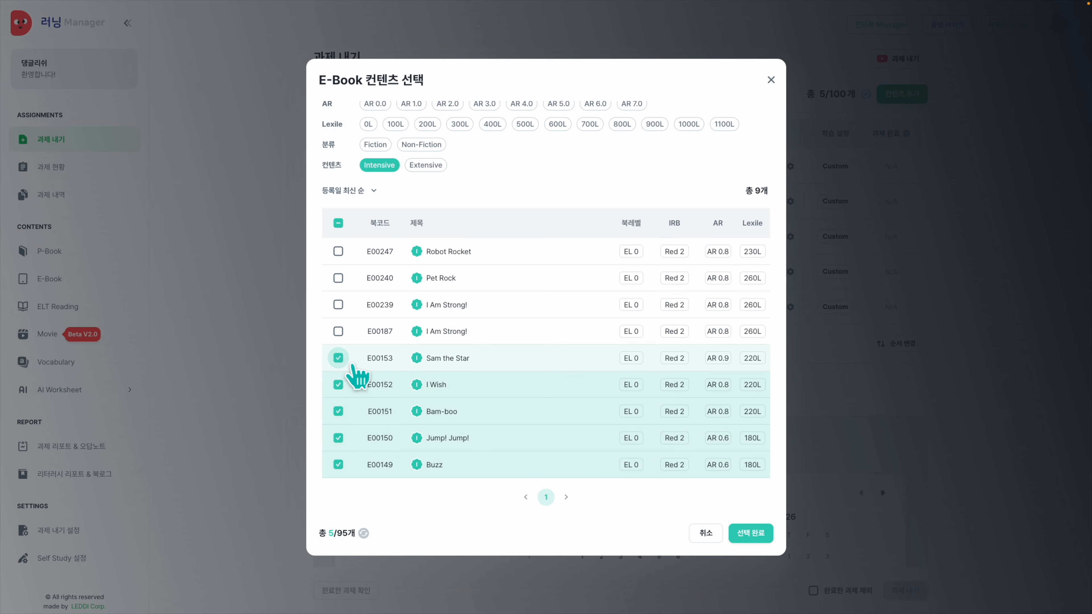
{"action": "left_click", "coordinate": [753, 533]}
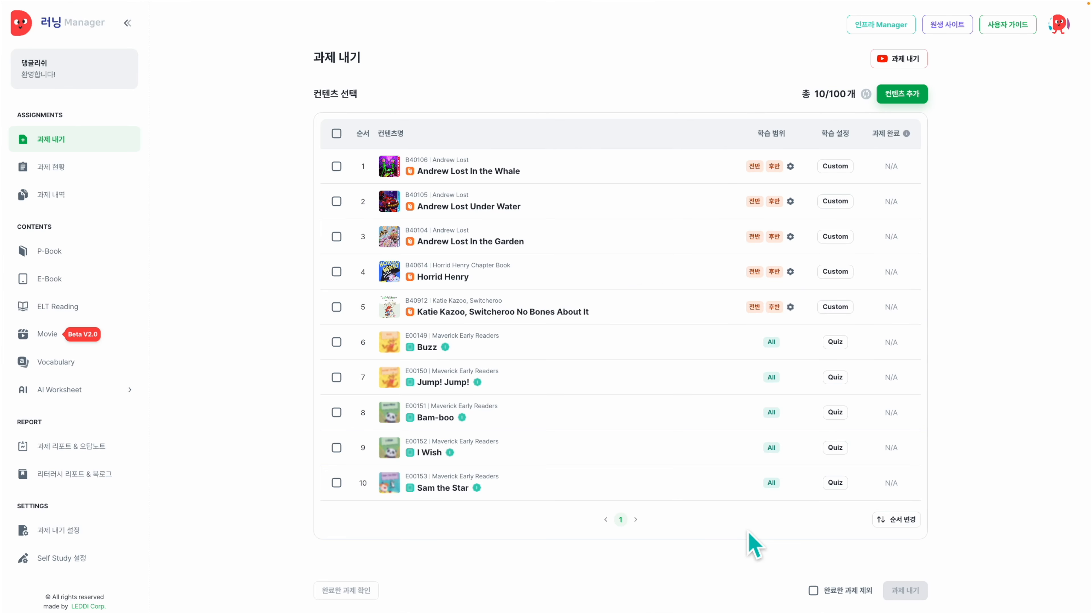
Add the ML 0 movies How Are You Feeling Song, Months of the Year, Fruit Song, Days of the Week and Hello Song to the assignment.
{"action": "left_click", "coordinate": [904, 97]}
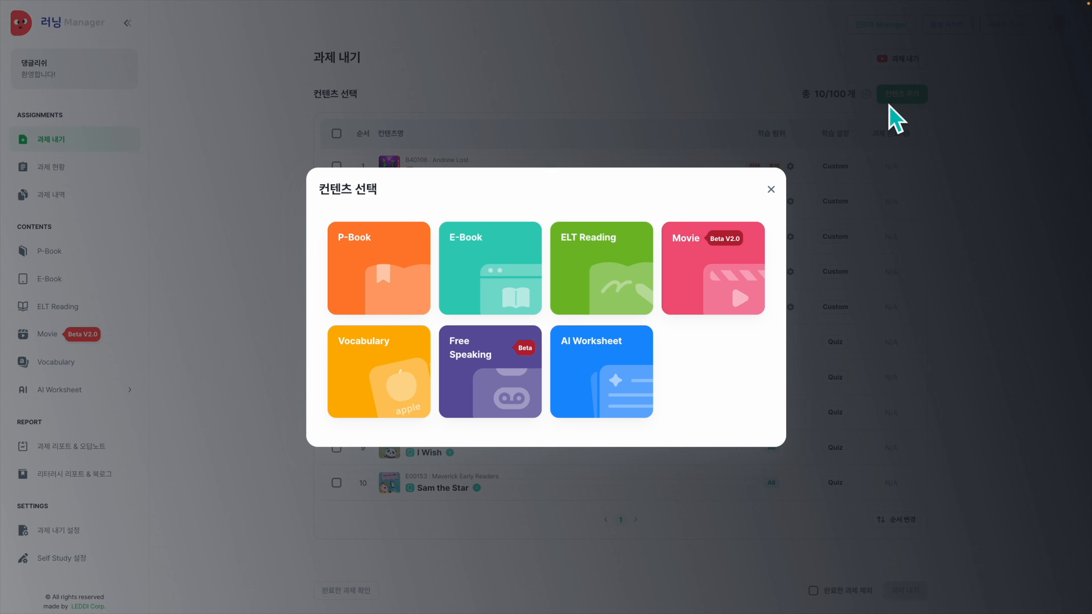
{"action": "left_click", "coordinate": [721, 275]}
{"action": "left_click", "coordinate": [456, 274]}
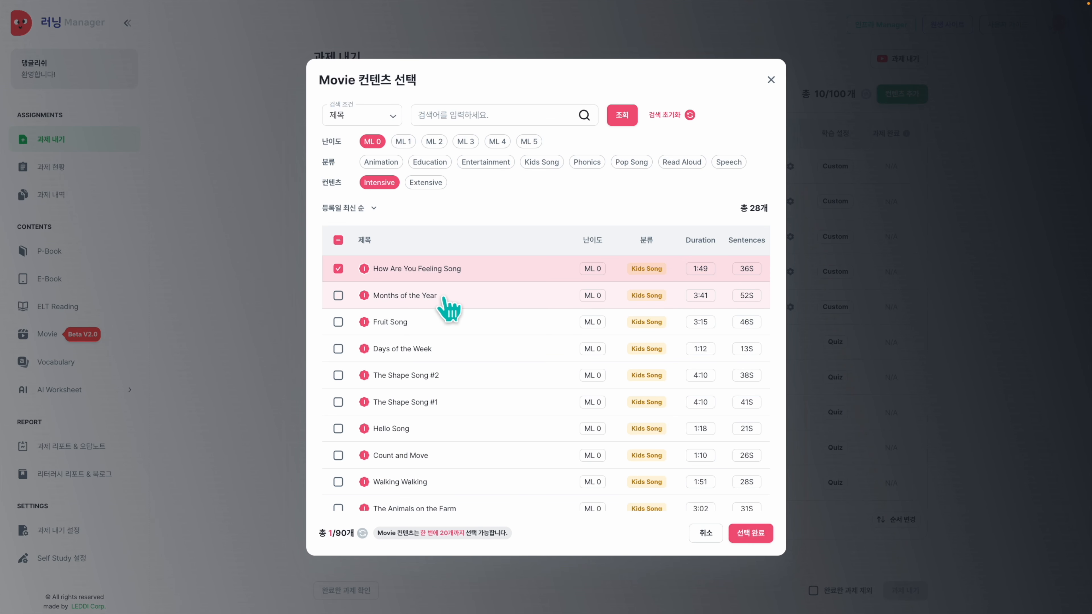
{"action": "left_click", "coordinate": [444, 297]}
{"action": "left_click", "coordinate": [442, 323]}
{"action": "left_click", "coordinate": [439, 350]}
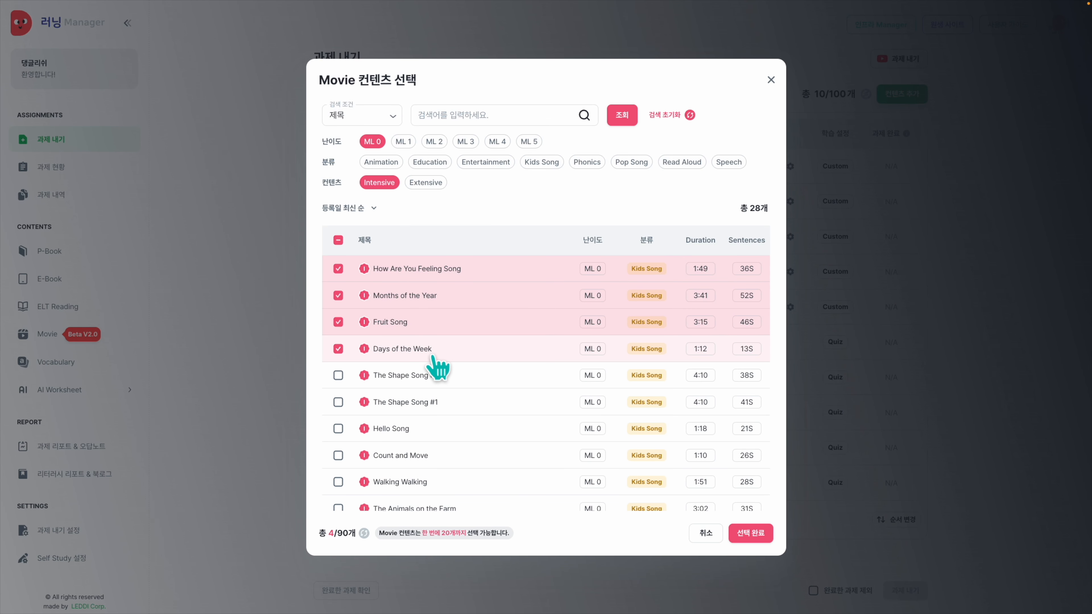
{"action": "left_click", "coordinate": [446, 439]}
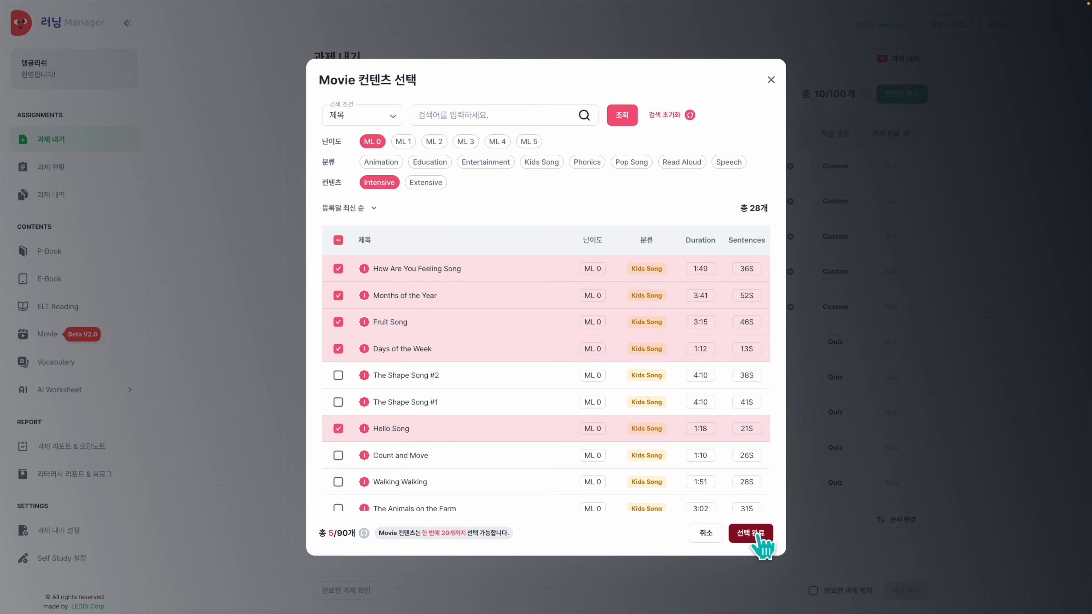
{"action": "left_click", "coordinate": [758, 535]}
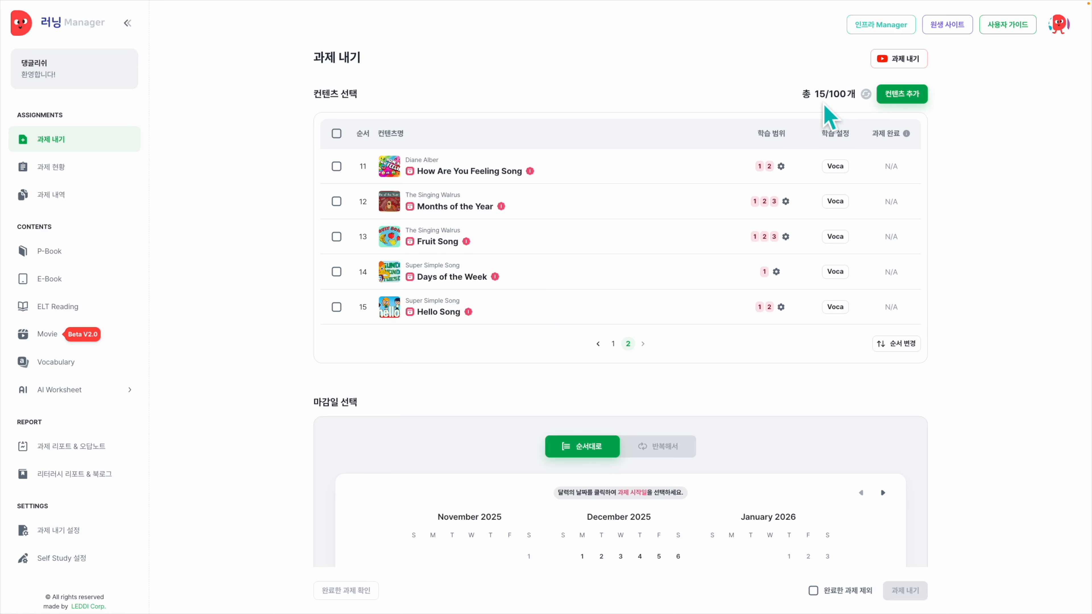
Look through both pages of the selected content and bring up the content reset confirmation, cancelling it.
{"action": "left_click", "coordinate": [613, 343]}
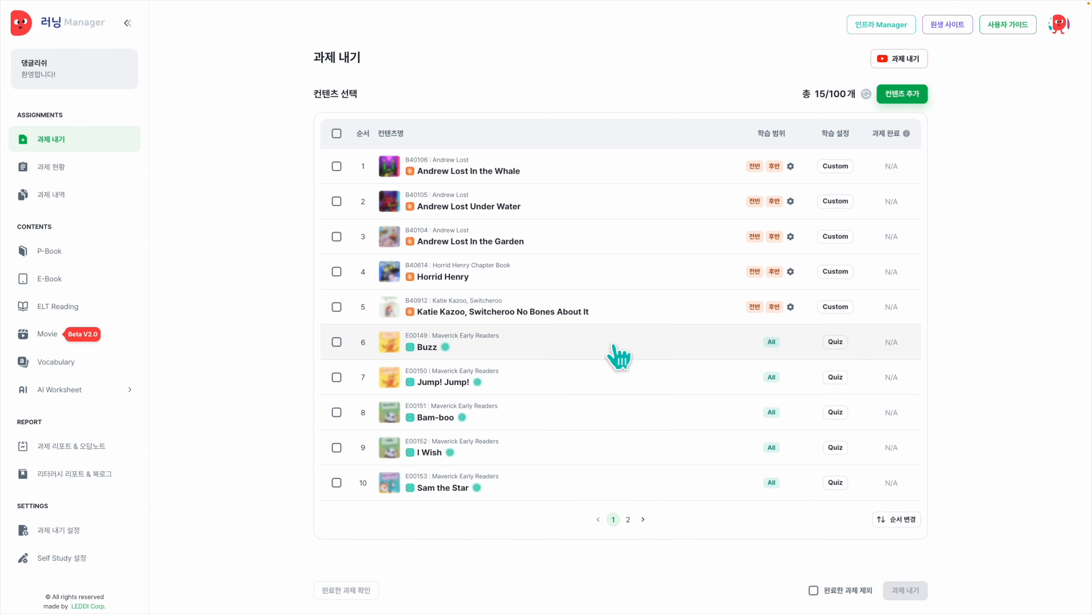
{"action": "left_click", "coordinate": [628, 520]}
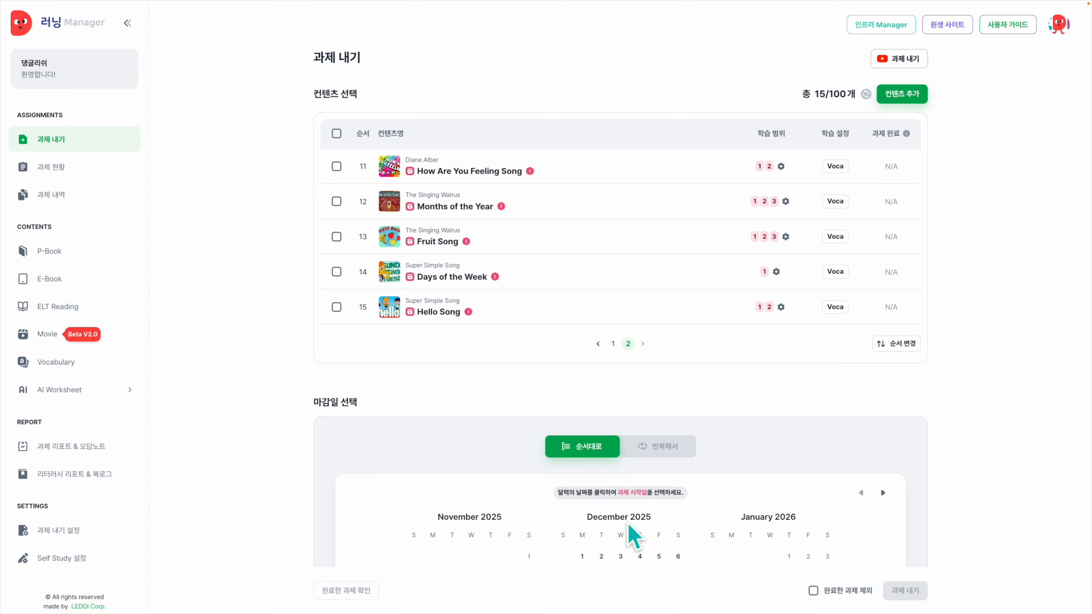
{"action": "left_click", "coordinate": [867, 93]}
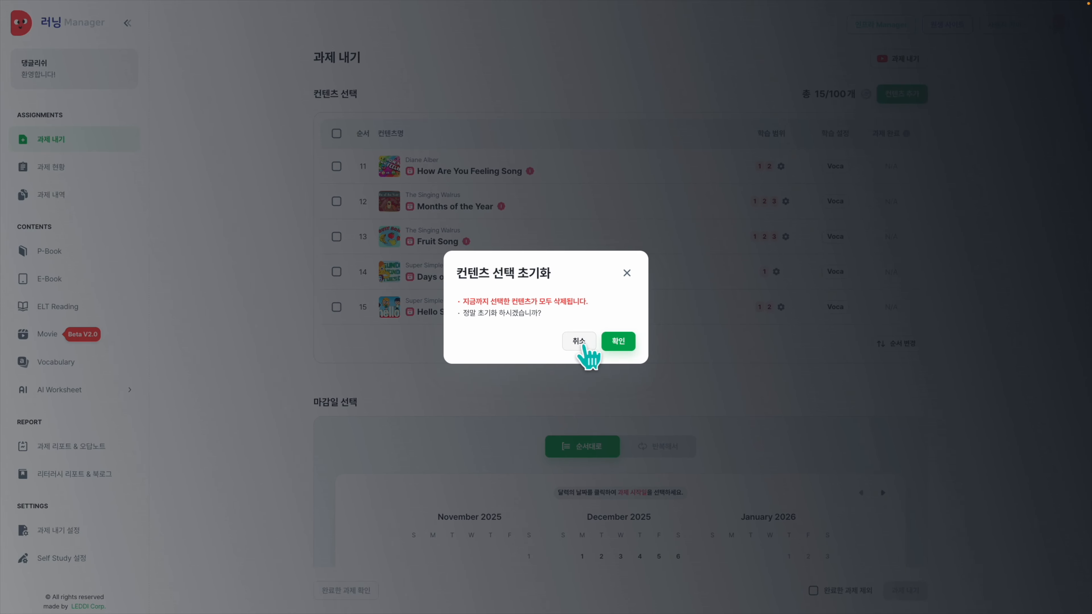
{"action": "left_click", "coordinate": [583, 345]}
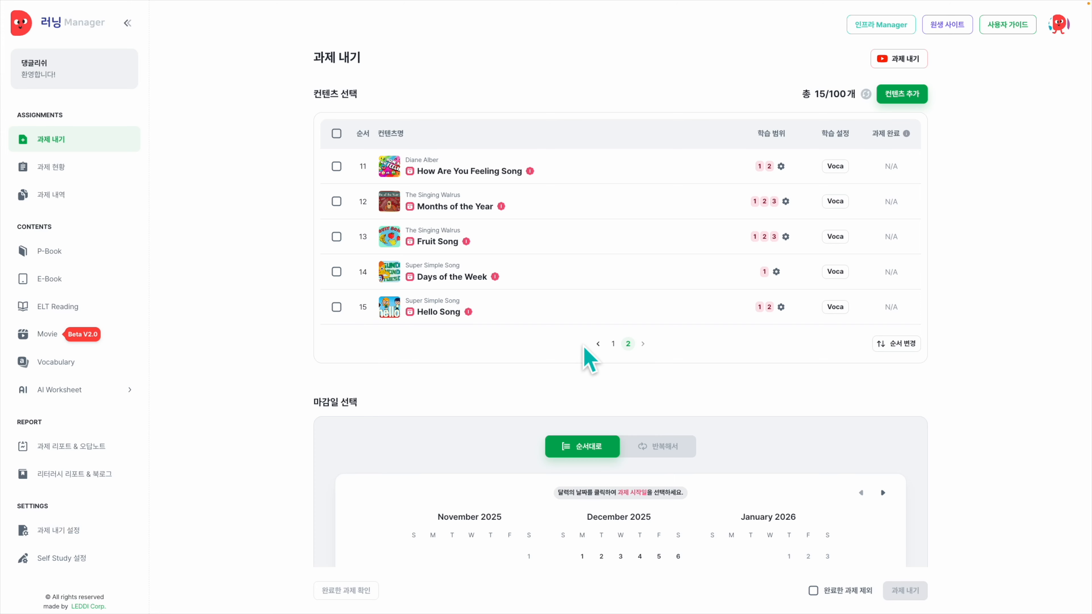
Set the study range of Andrew Lost Under Water to the first half (전반) only.
{"action": "left_click", "coordinate": [614, 343]}
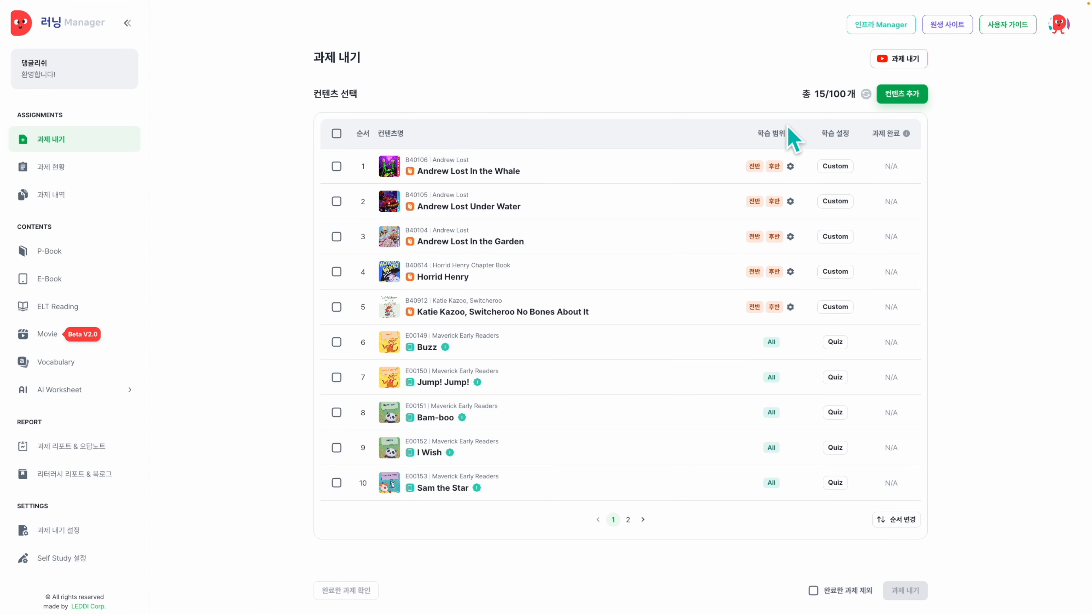
{"action": "left_click", "coordinate": [791, 202]}
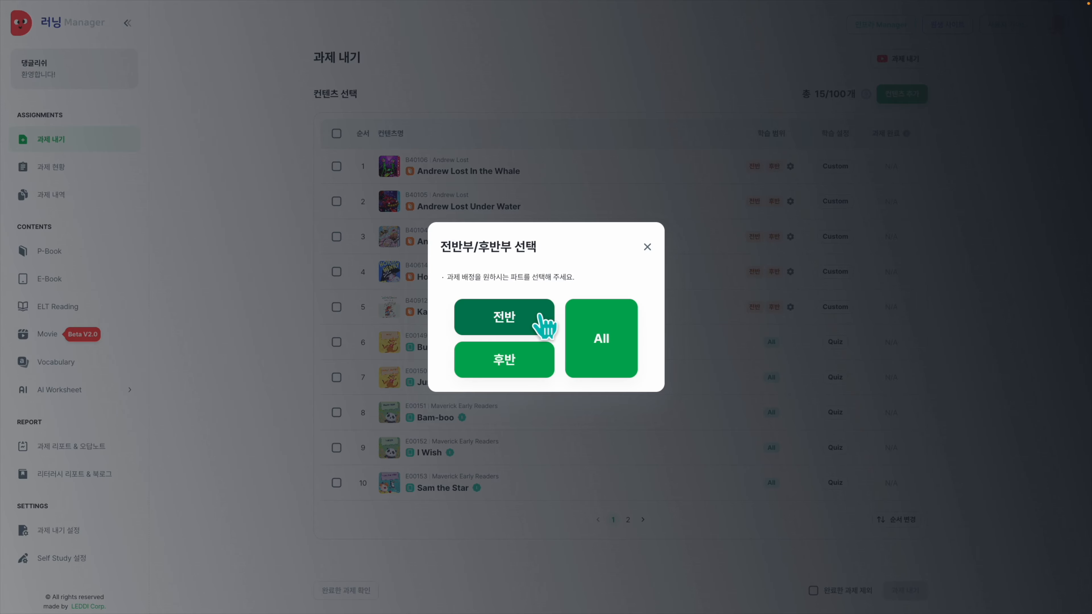
{"action": "left_click", "coordinate": [540, 317]}
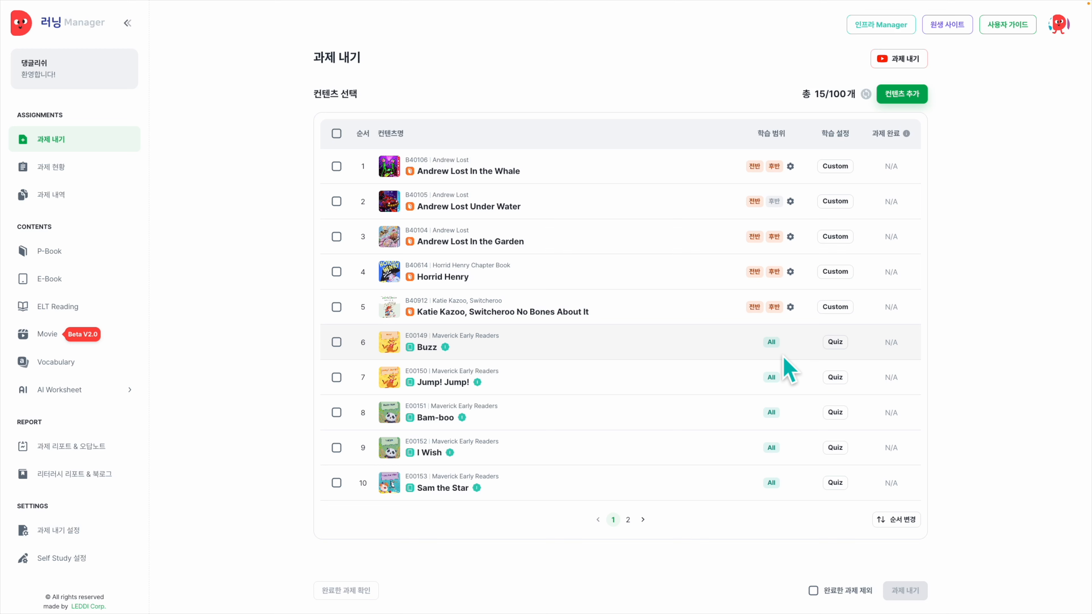
Limit the Fruit Song study range to paragraph #1 and keep its four marked key sentences selected.
{"action": "left_click", "coordinate": [629, 520]}
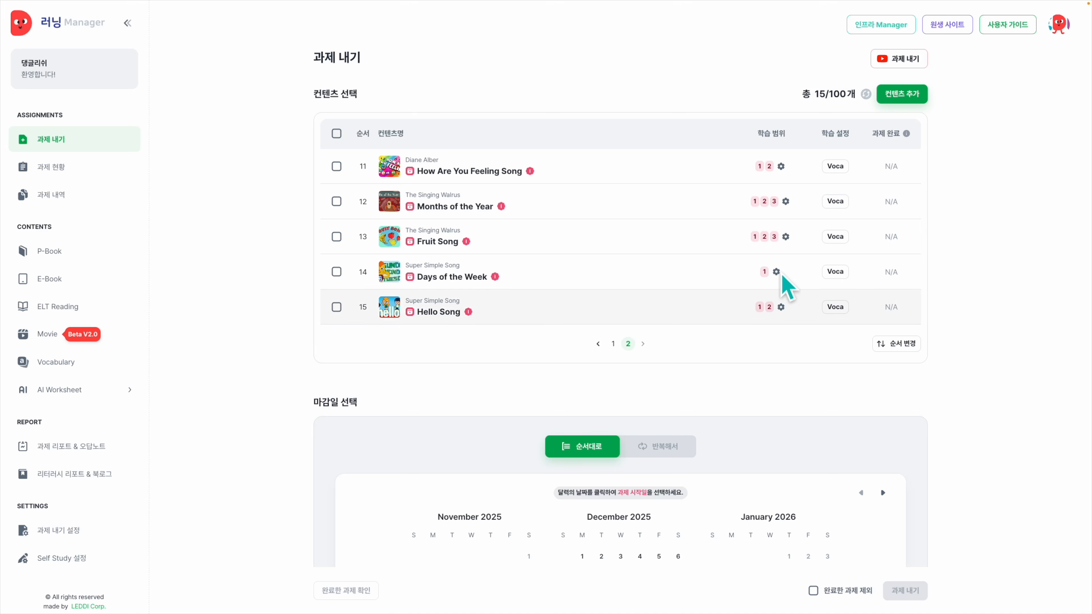
{"action": "left_click", "coordinate": [787, 237]}
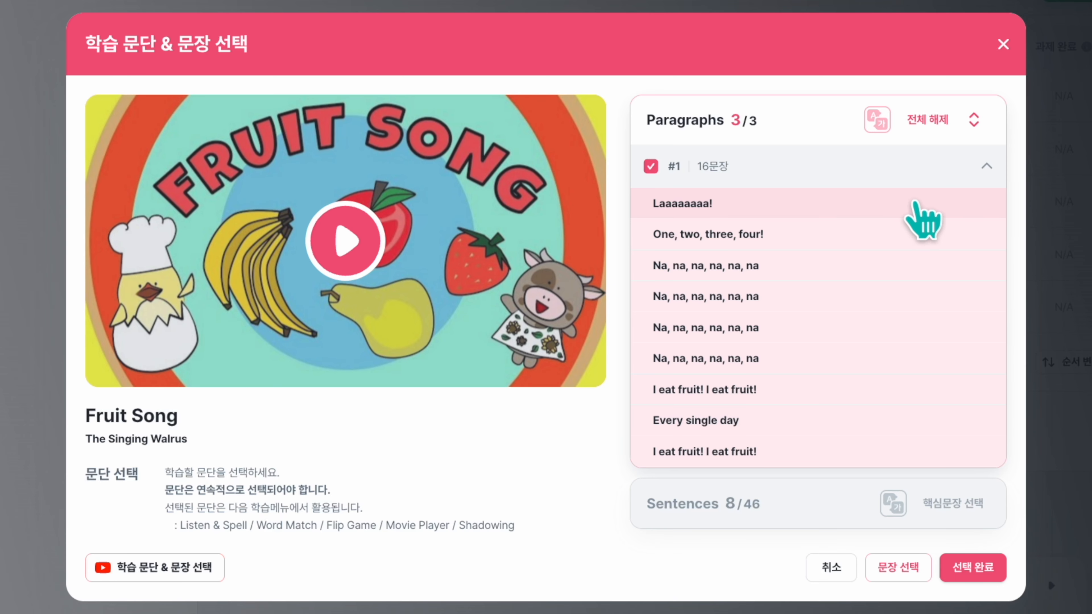
{"action": "left_click", "coordinate": [974, 121]}
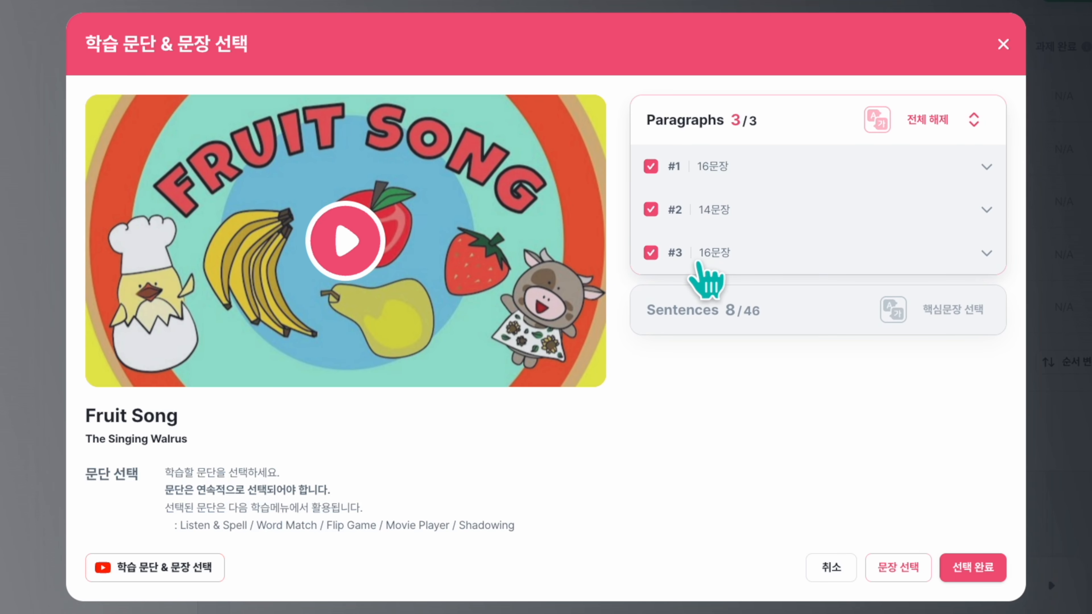
{"action": "left_click", "coordinate": [706, 254]}
{"action": "left_click", "coordinate": [708, 213]}
{"action": "left_click", "coordinate": [772, 311]}
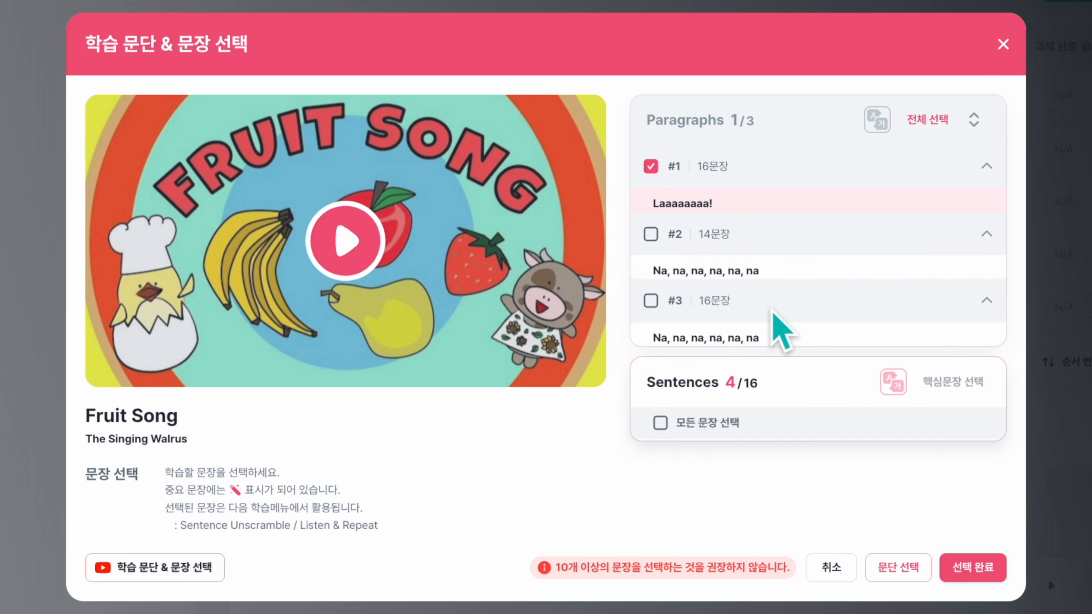
{"action": "scroll", "coordinate": [779, 312], "scroll_direction": "down", "scroll_amount": 5}
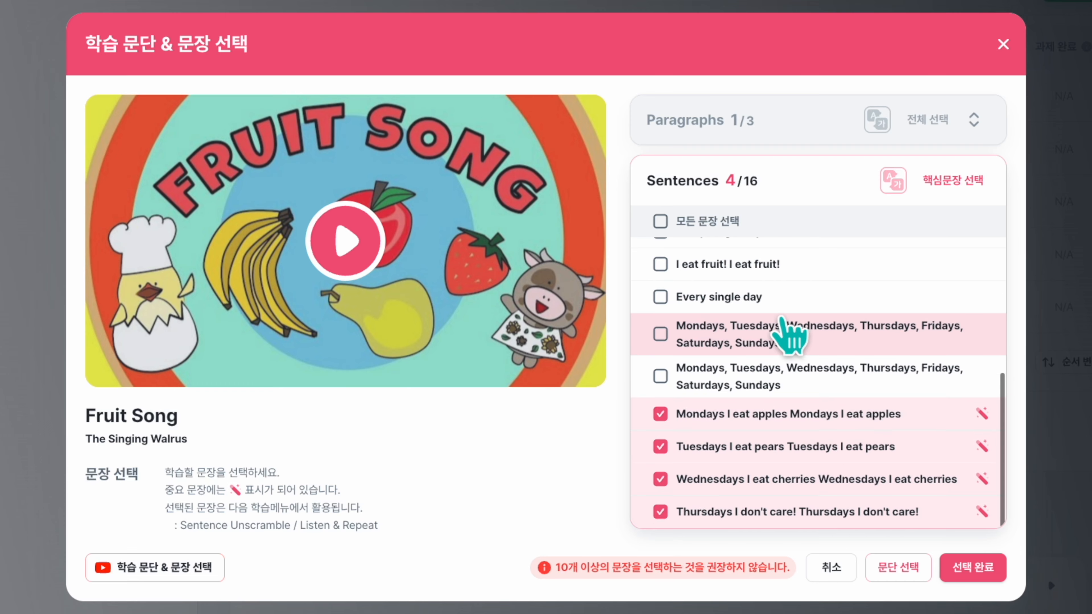
{"action": "scroll", "coordinate": [783, 316], "scroll_direction": "up", "scroll_amount": 5}
{"action": "scroll", "coordinate": [784, 317], "scroll_direction": "down", "scroll_amount": 5}
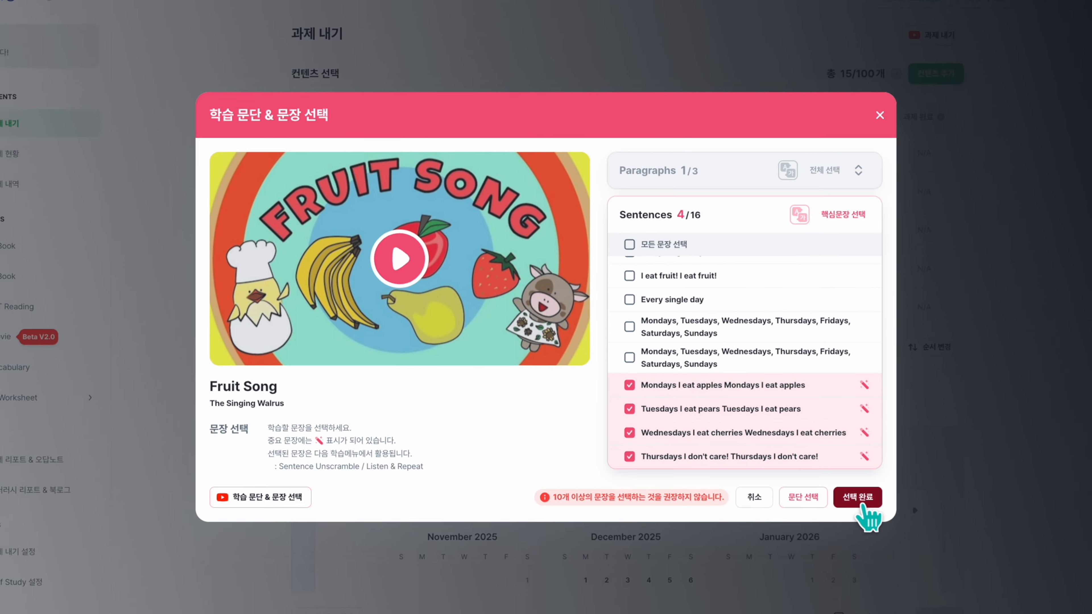
{"action": "left_click", "coordinate": [858, 498]}
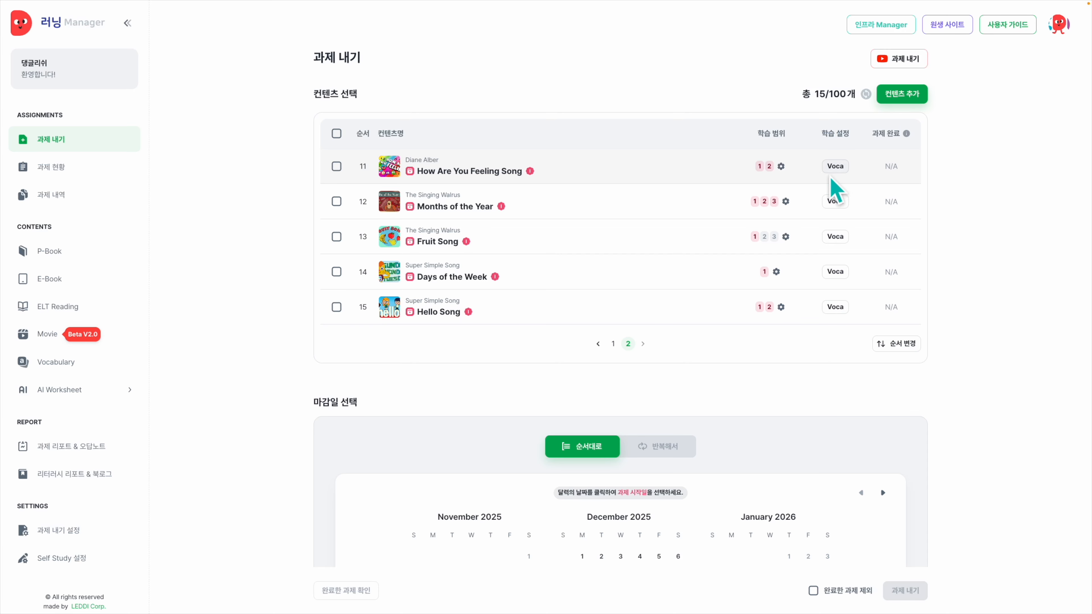
Switch the study settings of How Are You Feeling Song to Full, reset that change once, and apply Full again.
{"action": "left_click", "coordinate": [837, 167]}
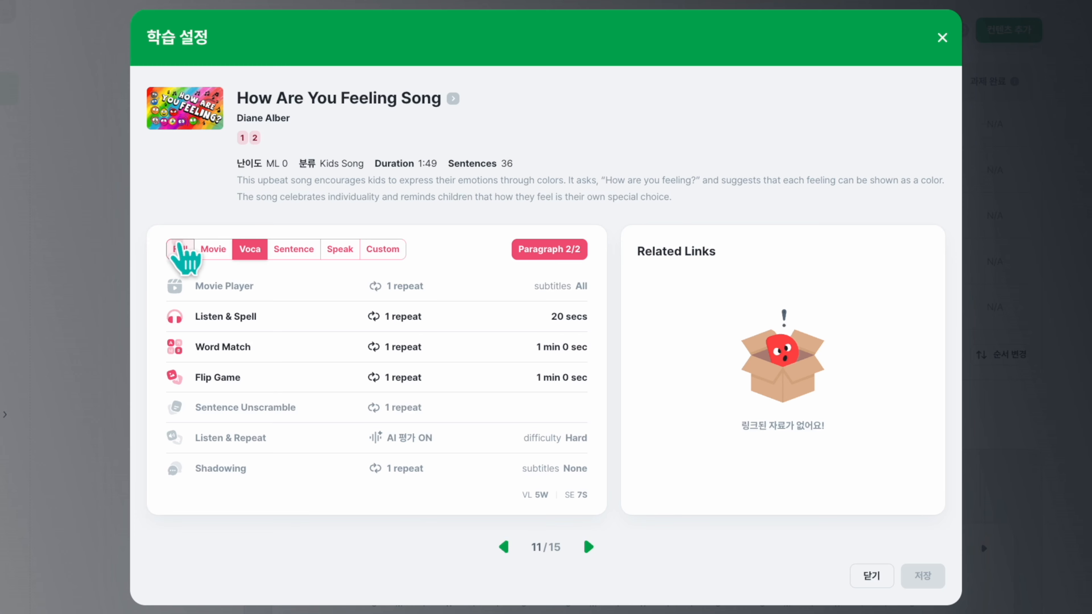
{"action": "left_click", "coordinate": [180, 249]}
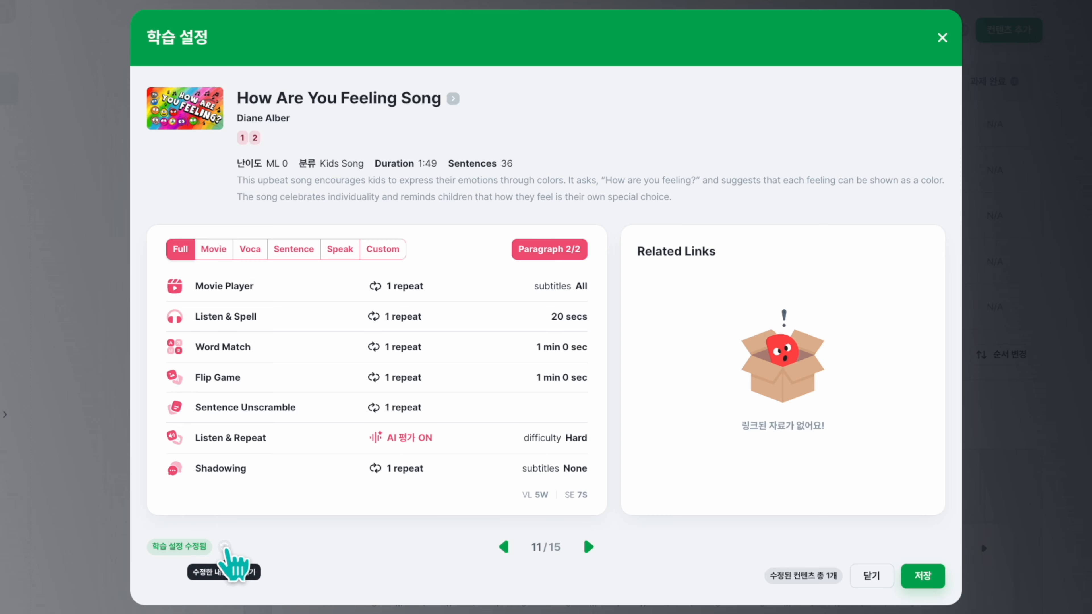
{"action": "left_click", "coordinate": [224, 547]}
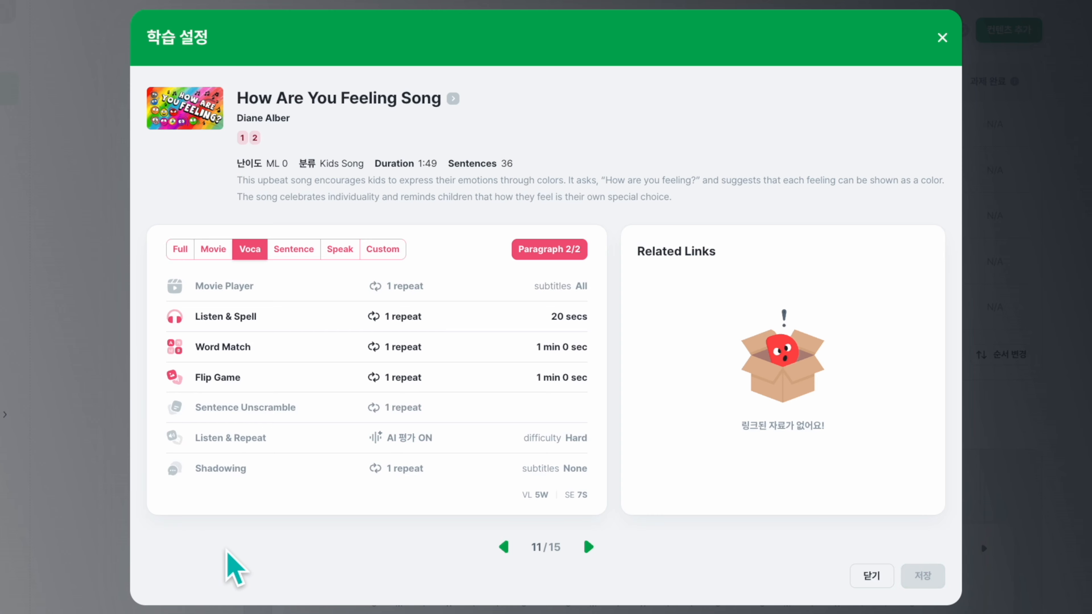
{"action": "left_click", "coordinate": [181, 250]}
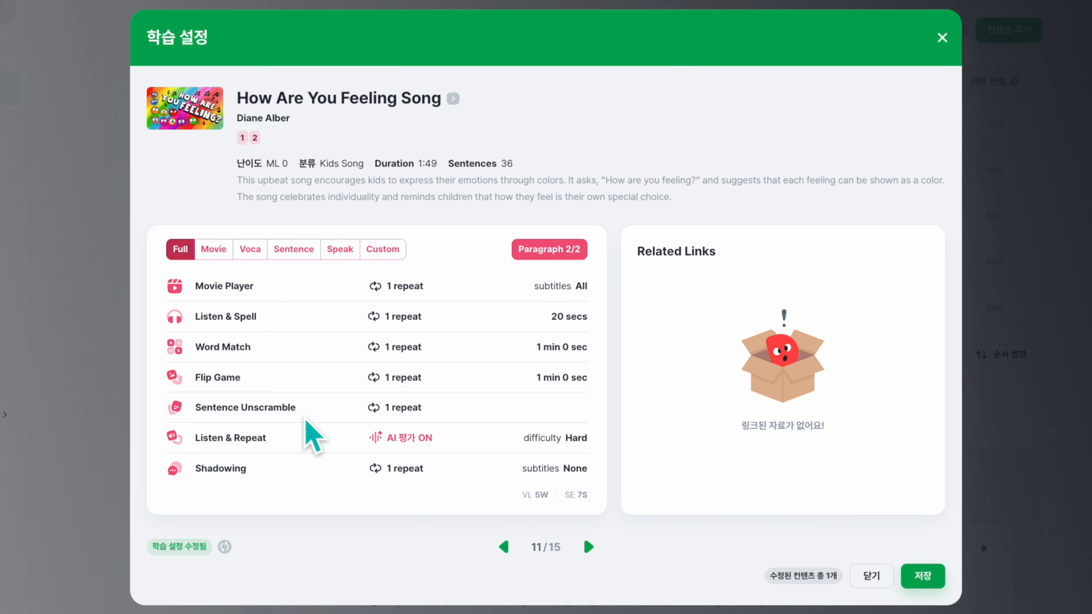
Set the study settings of Months of the Year to Speak and those of Fruit Song to Movie.
{"action": "left_click", "coordinate": [589, 547]}
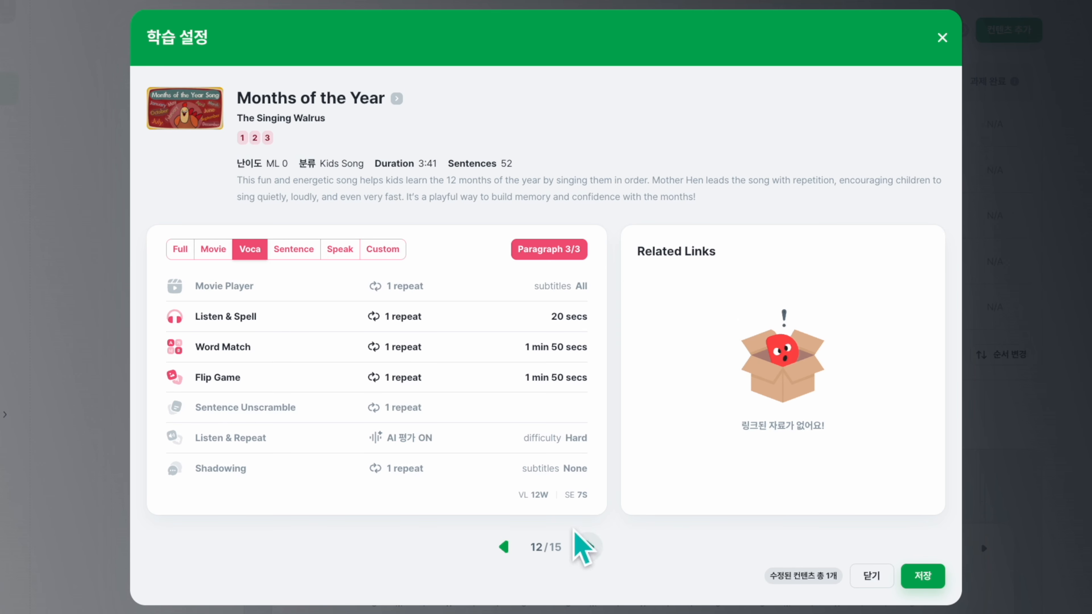
{"action": "left_click", "coordinate": [340, 251]}
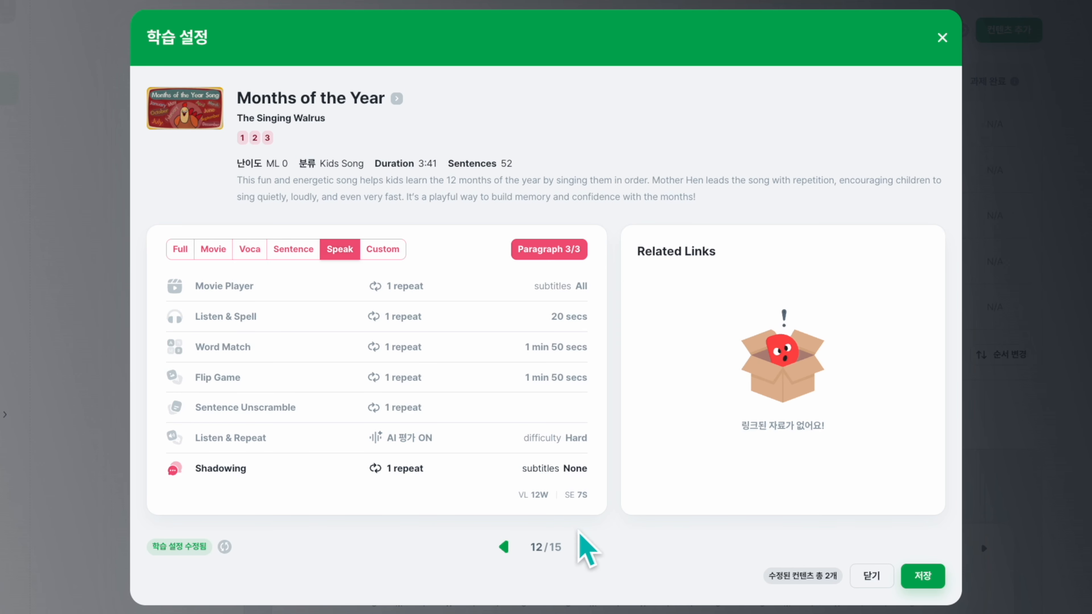
{"action": "left_click", "coordinate": [588, 546]}
{"action": "left_click", "coordinate": [214, 249]}
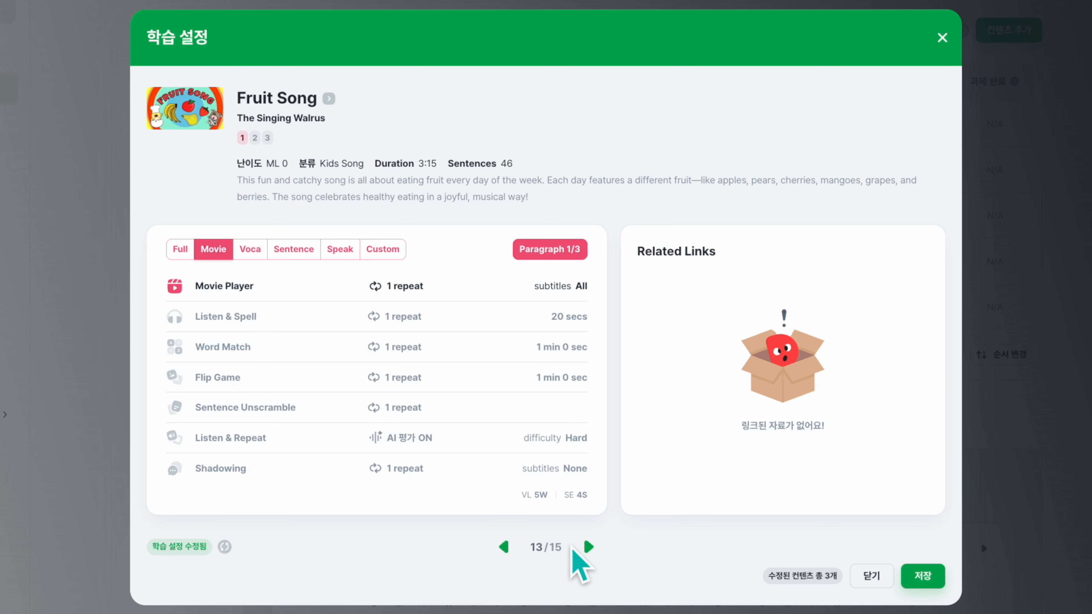
Set the study settings of Days of the Week to Sentence and save a Custom configuration for Hello Song.
{"action": "left_click", "coordinate": [587, 547]}
{"action": "left_click", "coordinate": [295, 249]}
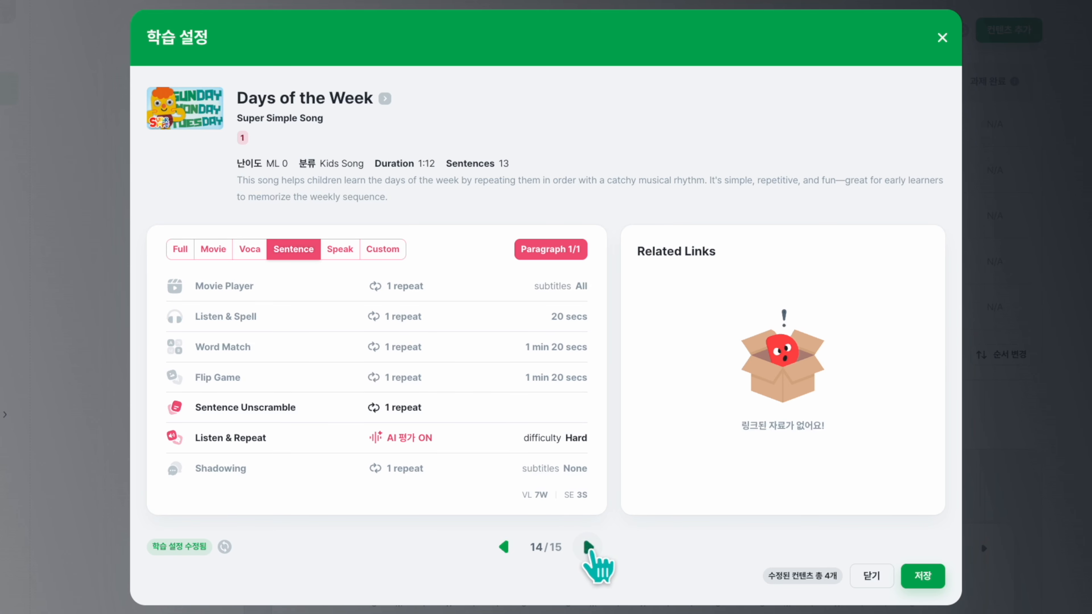
{"action": "left_click", "coordinate": [588, 547]}
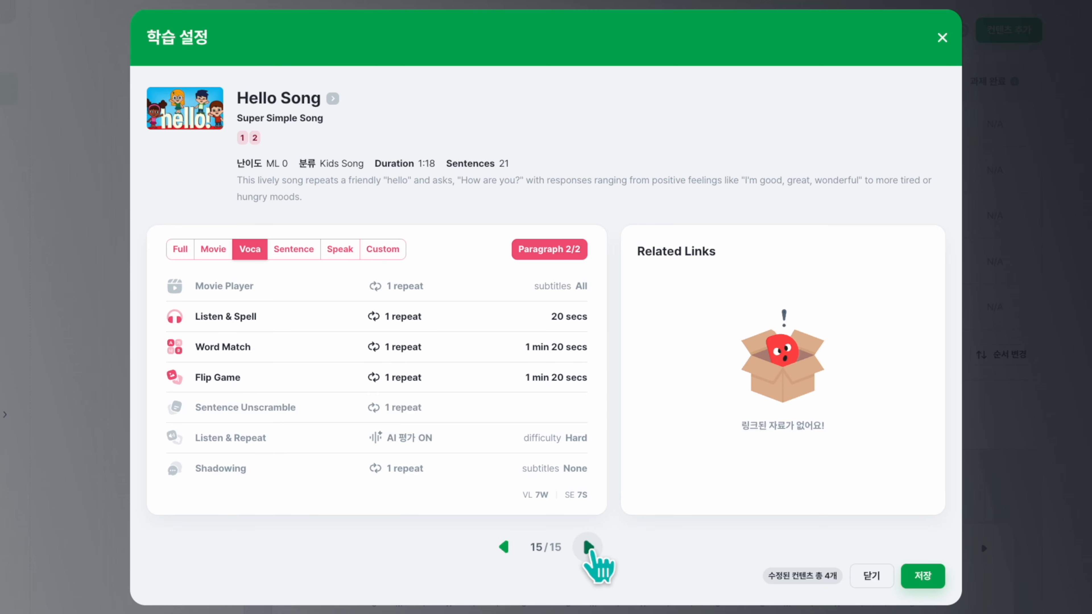
{"action": "left_click", "coordinate": [382, 250]}
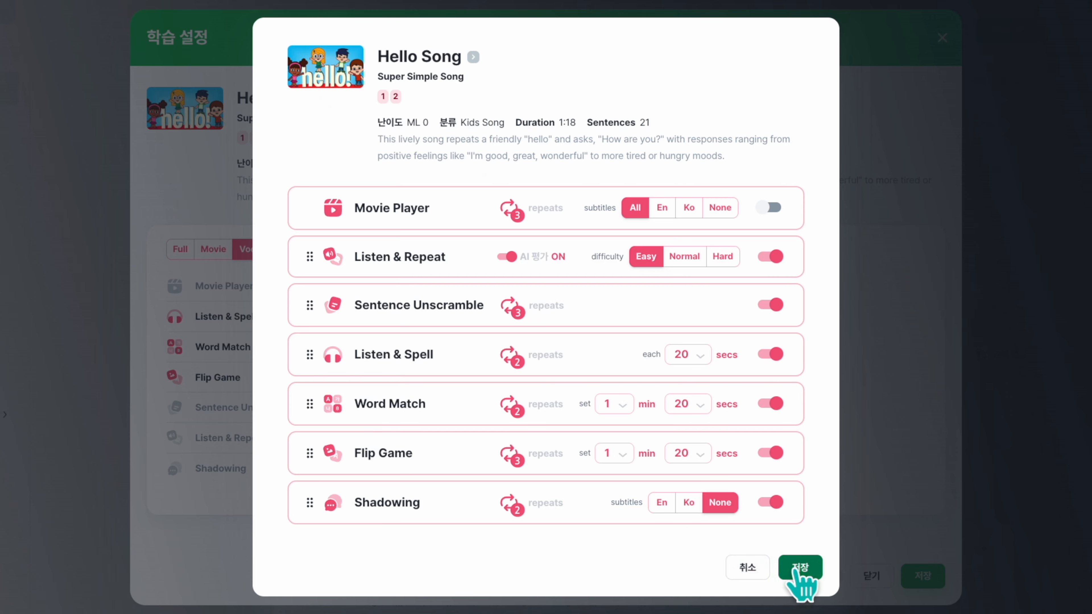
{"action": "left_click", "coordinate": [800, 568]}
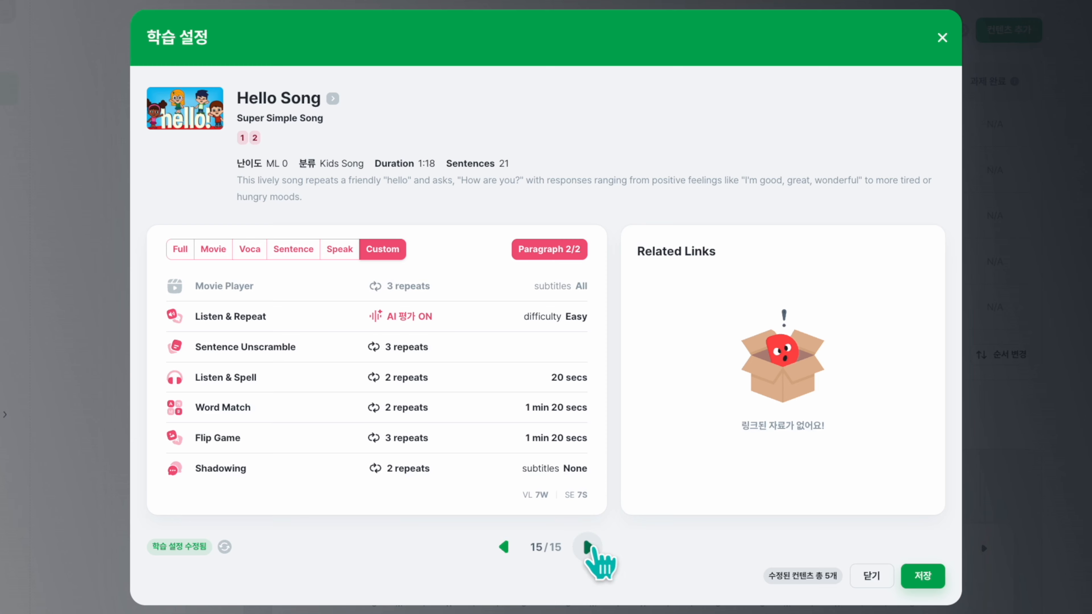
Set Andrew Lost In the Whale to Voca and Andrew Lost Under Water to Full, saving all study setting changes and finishing.
{"action": "left_click", "coordinate": [589, 548]}
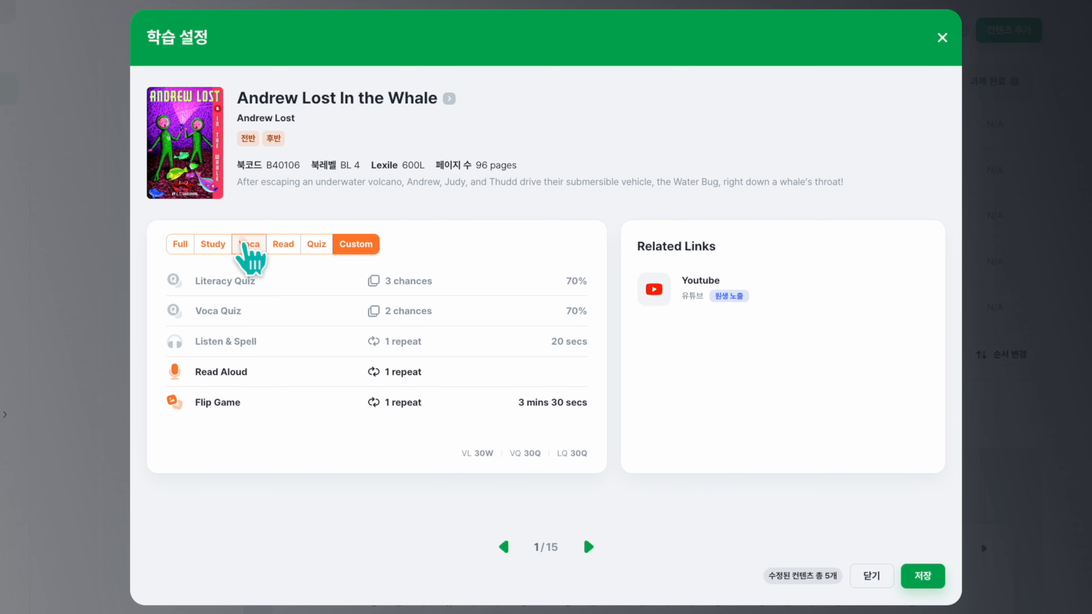
{"action": "left_click", "coordinate": [244, 246]}
{"action": "left_click", "coordinate": [589, 547]}
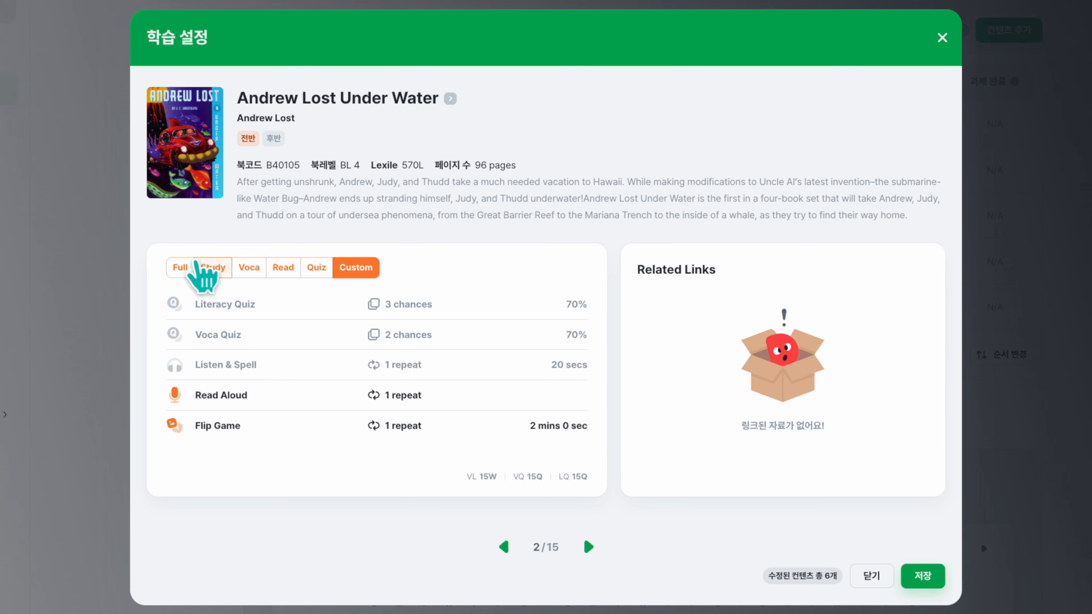
{"action": "left_click", "coordinate": [181, 268]}
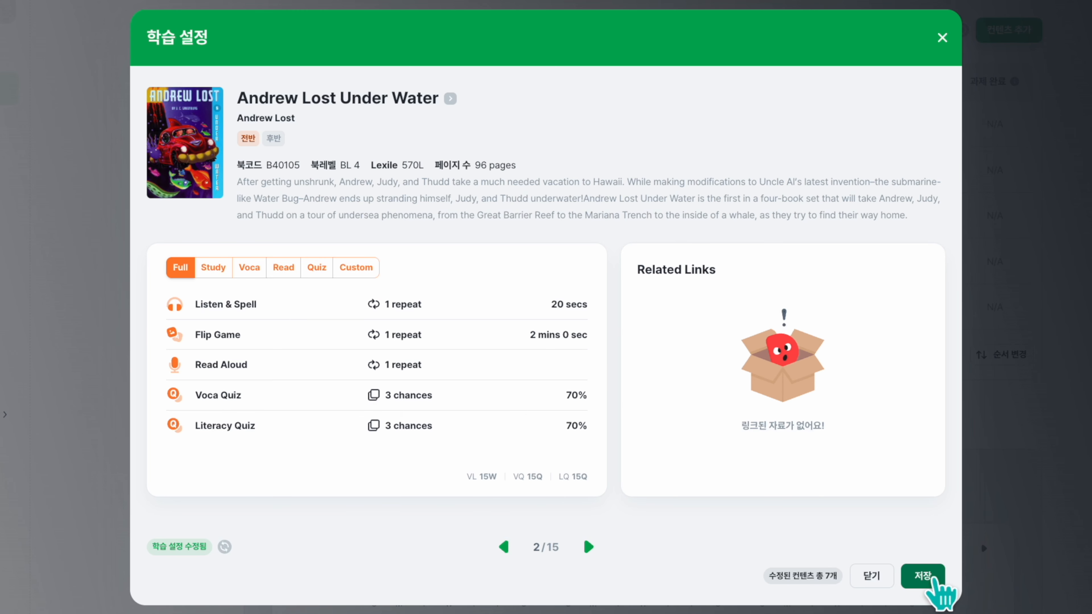
{"action": "left_click", "coordinate": [932, 577]}
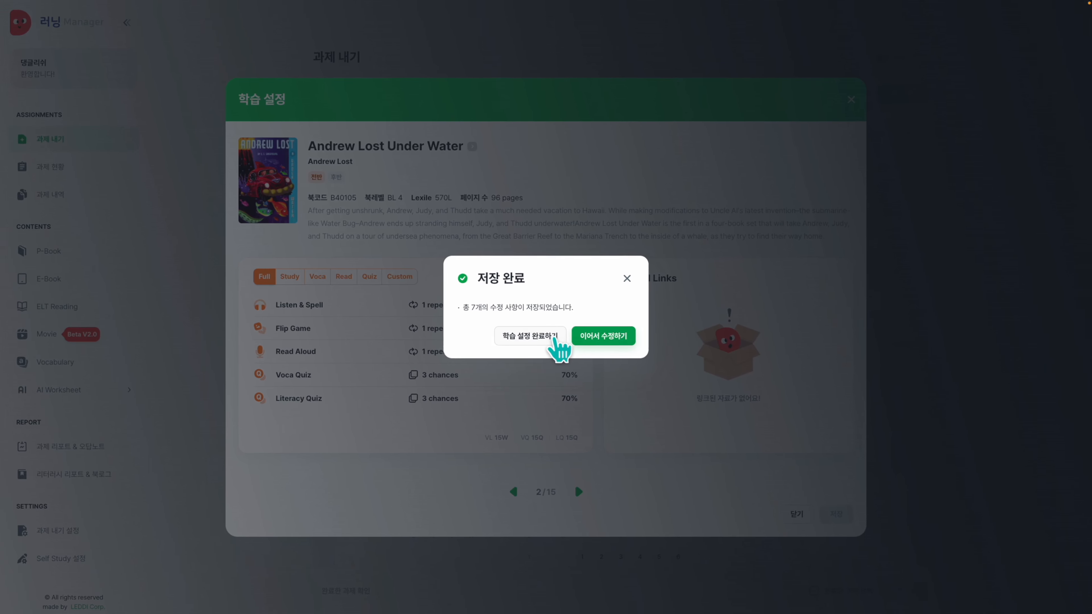
{"action": "left_click", "coordinate": [557, 338]}
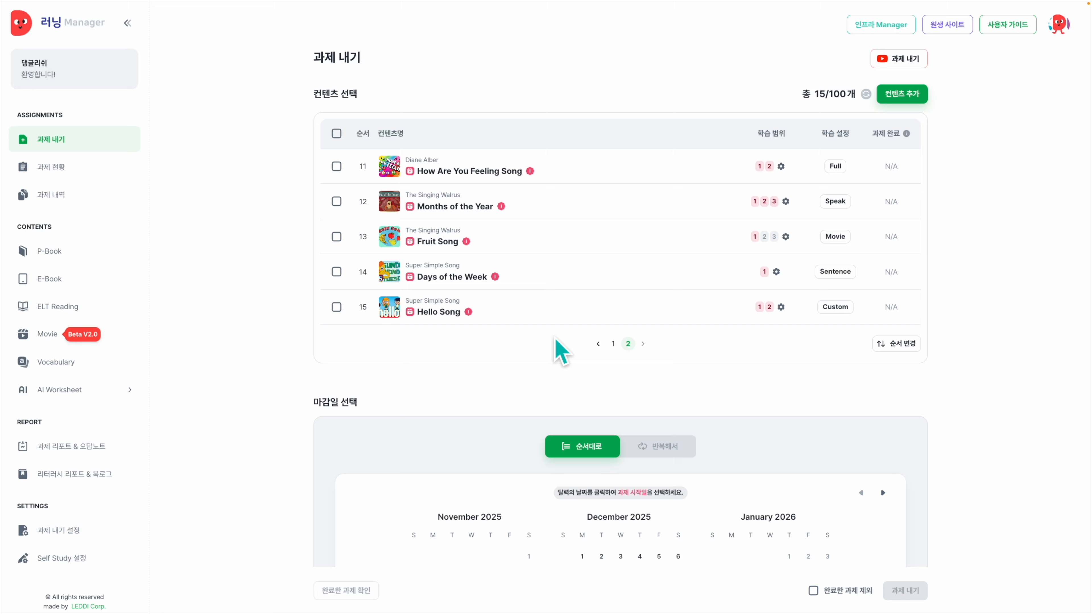
Change the study settings of Days of the Week to Speak, save, and continue editing (이어서 수정하기).
{"action": "left_click", "coordinate": [832, 272]}
{"action": "left_click", "coordinate": [387, 262]}
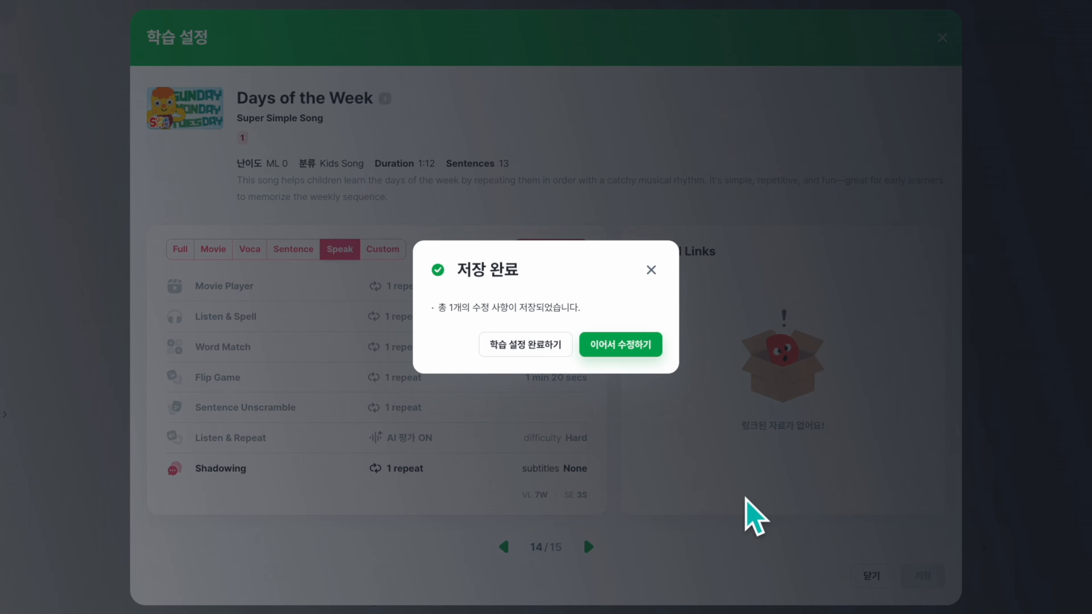
{"action": "left_click", "coordinate": [632, 348]}
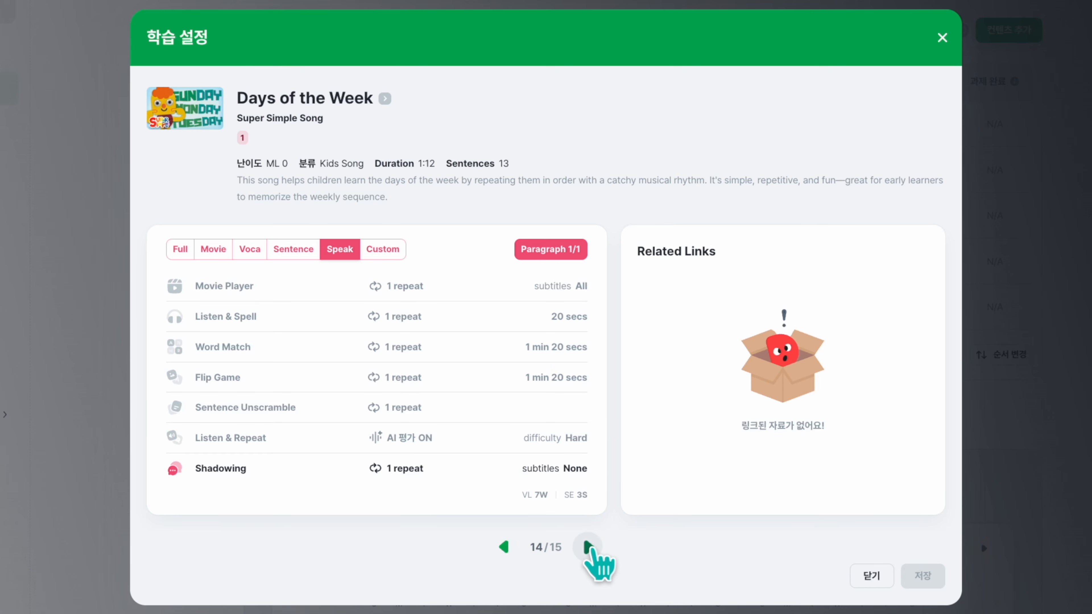
Look through the study settings of the following contents up to Horrid Henry, close them and show the content list's first page.
{"action": "left_click", "coordinate": [588, 547]}
{"action": "left_click", "coordinate": [588, 547]}
{"action": "left_click", "coordinate": [588, 547]}
{"action": "left_click", "coordinate": [588, 547]}
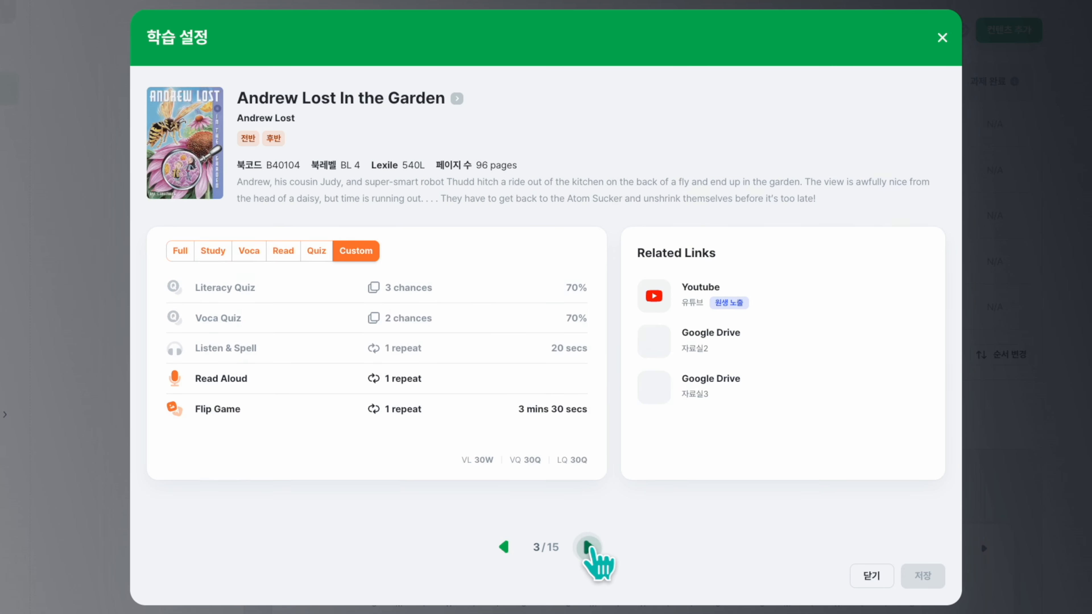
{"action": "left_click", "coordinate": [588, 547]}
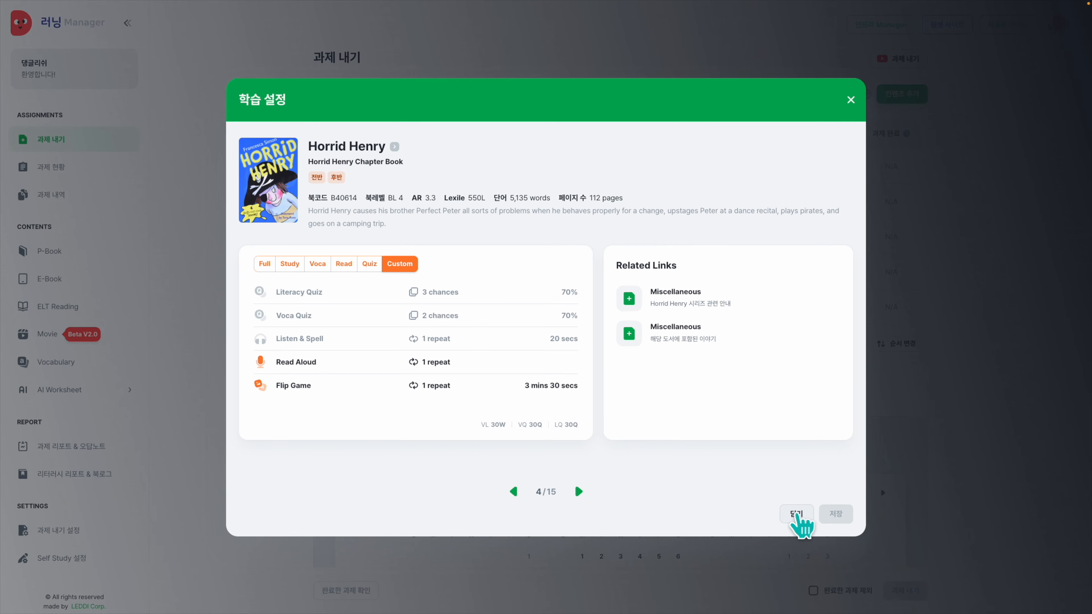
{"action": "left_click", "coordinate": [797, 514]}
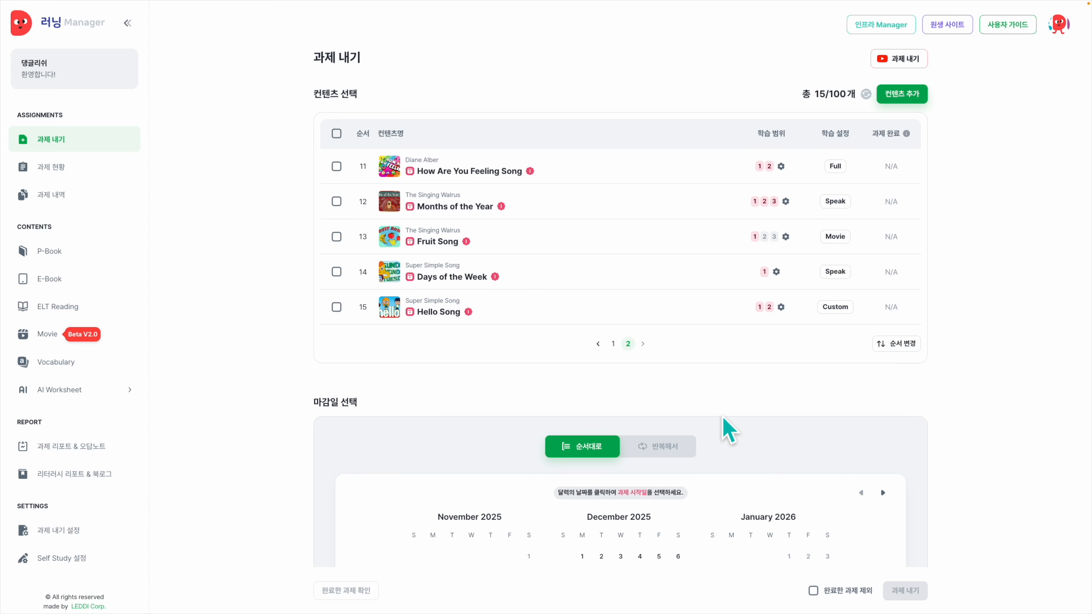
{"action": "left_click", "coordinate": [614, 344]}
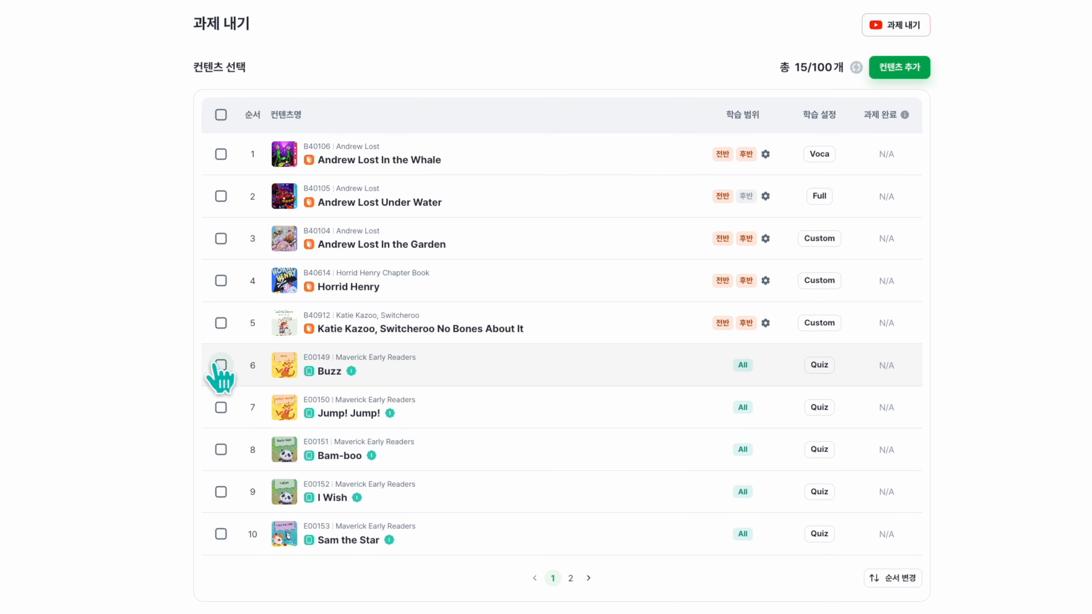
Select Katie Kazoo, Switcheroo No Bones About It and Jump! Jump! in the content list, and clear the whole selection.
{"action": "left_click", "coordinate": [221, 365]}
{"action": "left_click", "coordinate": [220, 365]}
{"action": "left_click", "coordinate": [220, 323]}
{"action": "left_click", "coordinate": [220, 323]}
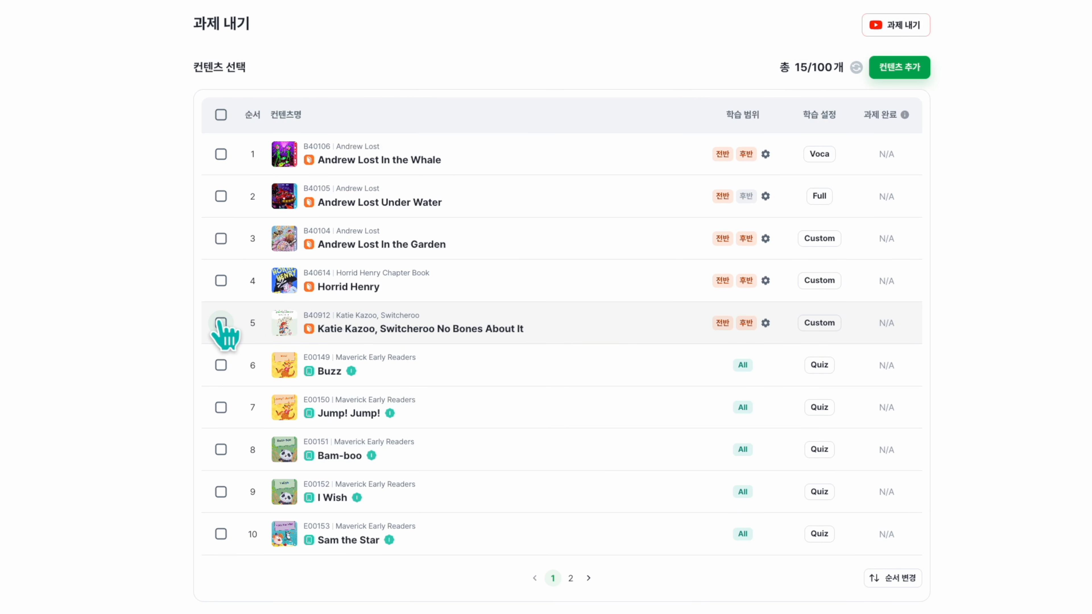
{"action": "left_click", "coordinate": [221, 323]}
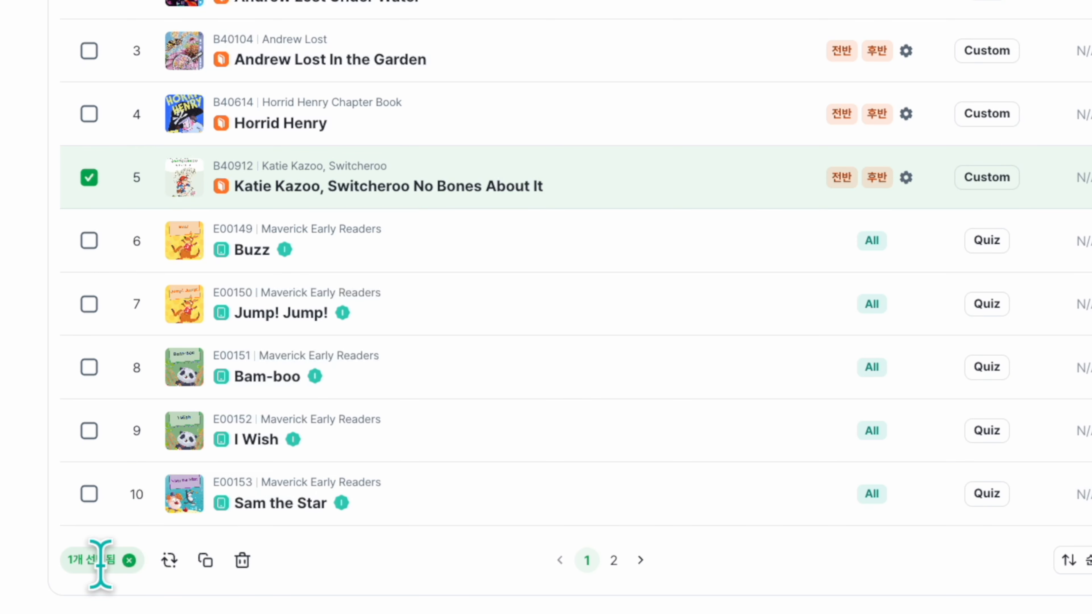
{"action": "left_click", "coordinate": [90, 303]}
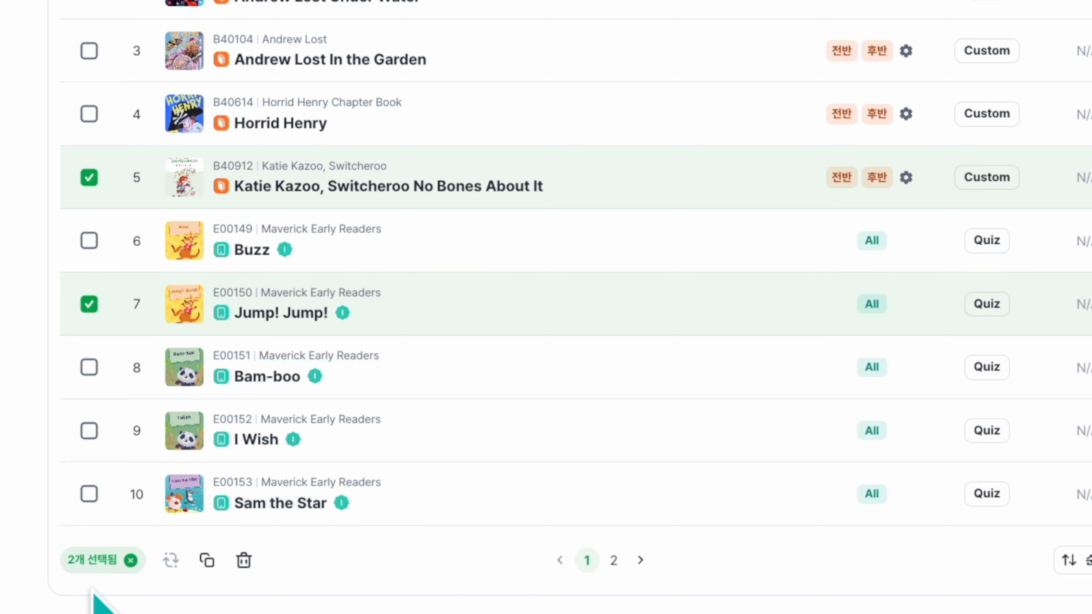
{"action": "left_click", "coordinate": [130, 560]}
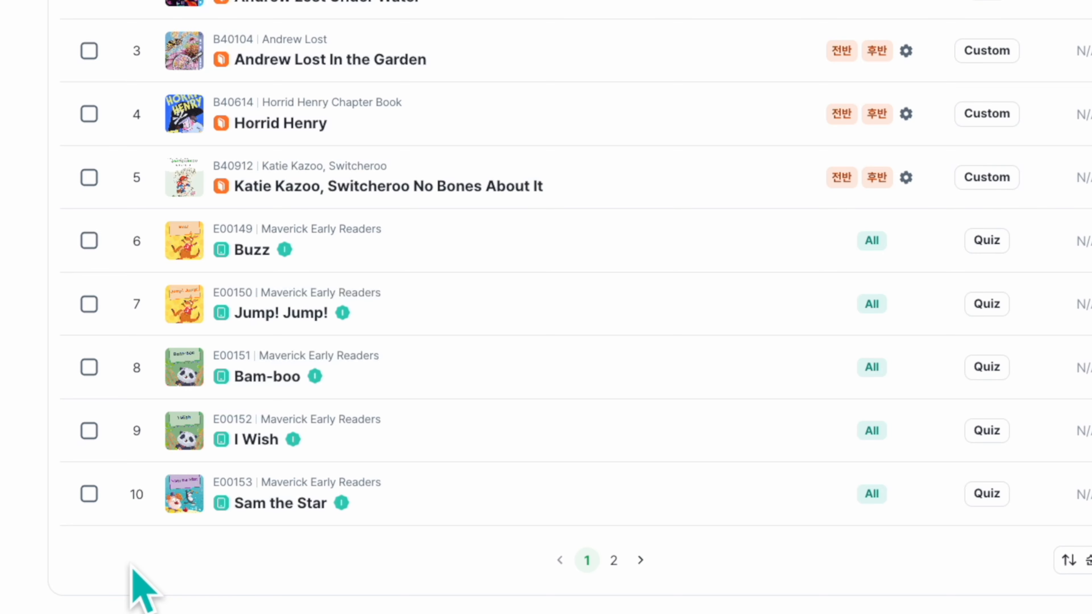
Select Jump! Jump! in the content list, adding Bam-boo briefly and deselecting it again.
{"action": "left_click", "coordinate": [89, 304]}
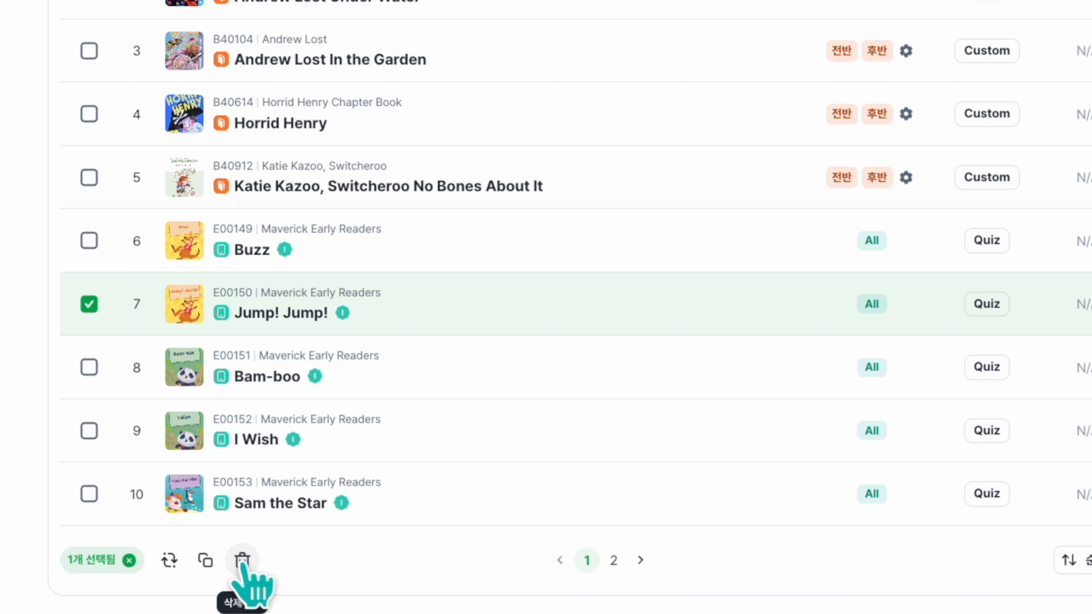
{"action": "left_click", "coordinate": [89, 367]}
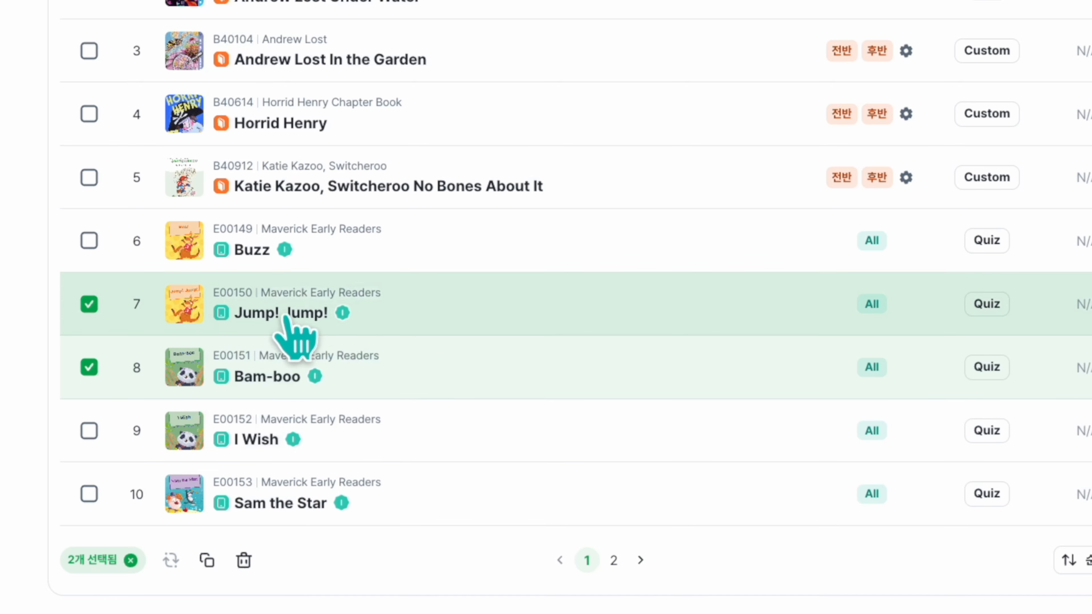
{"action": "left_click", "coordinate": [89, 367]}
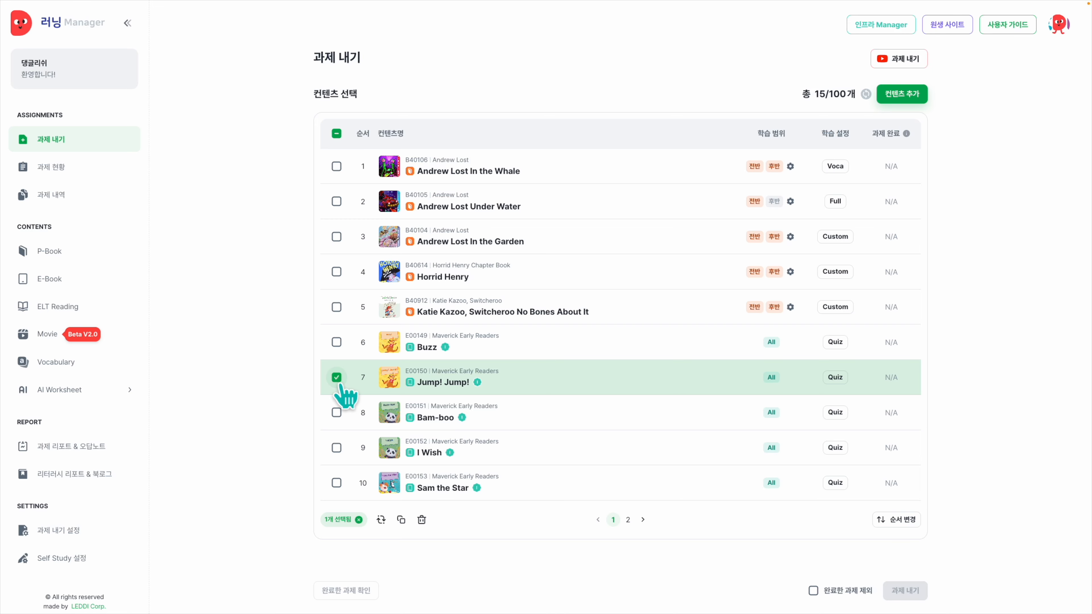
{"action": "left_click", "coordinate": [888, 98]}
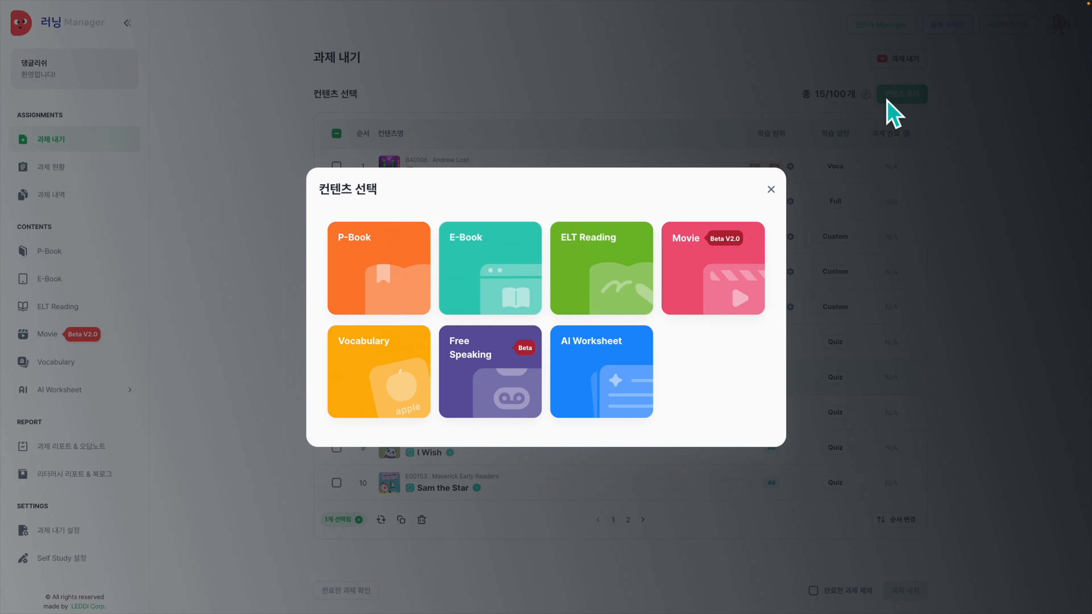
{"action": "left_click", "coordinate": [474, 279]}
{"action": "left_click", "coordinate": [707, 536]}
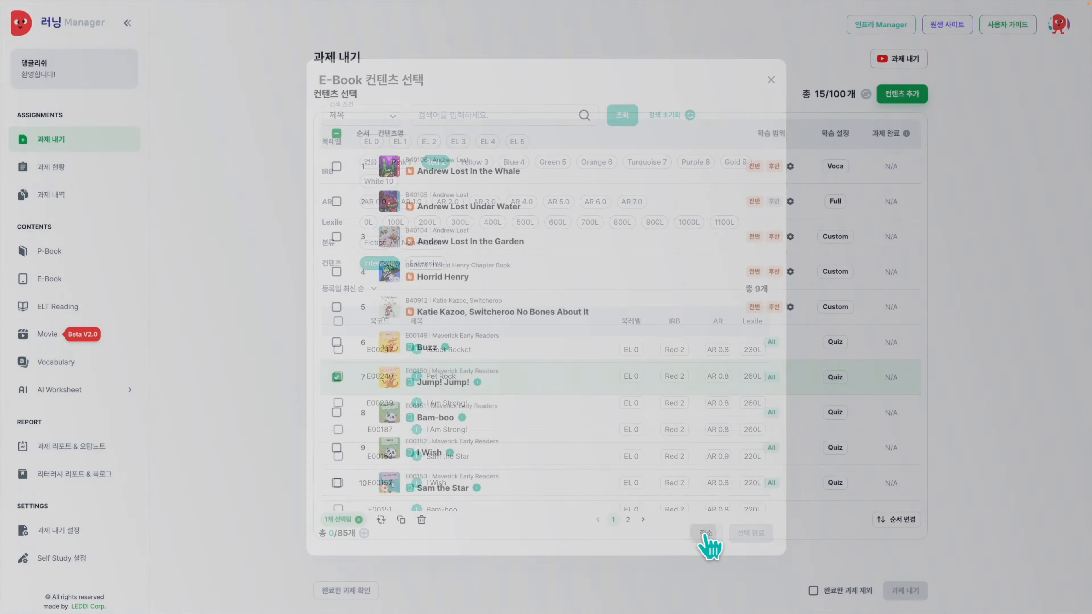
{"action": "left_click", "coordinate": [891, 98]}
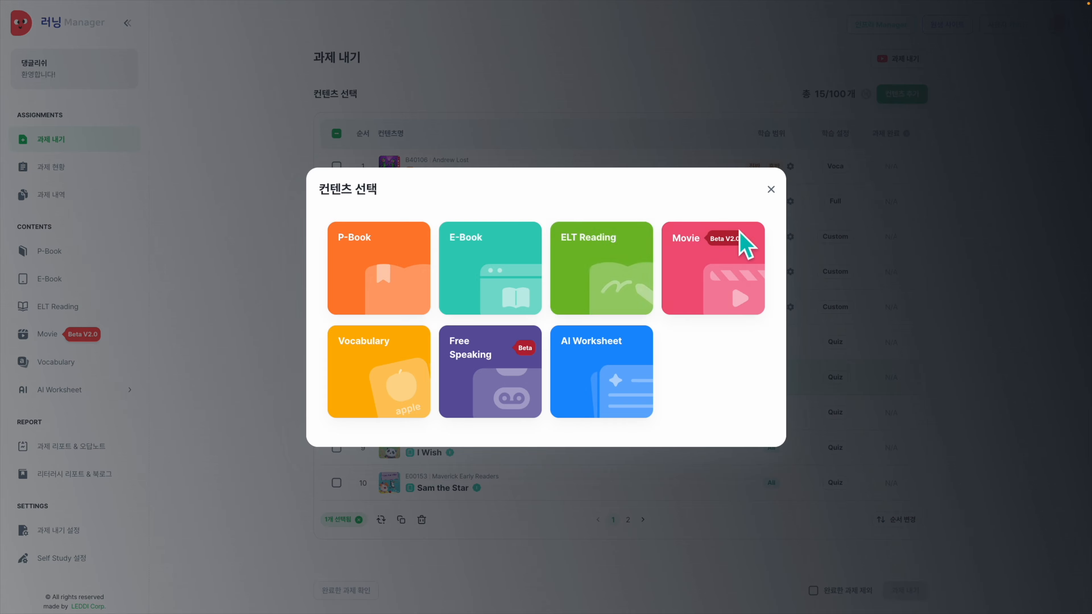
{"action": "left_click", "coordinate": [499, 275]}
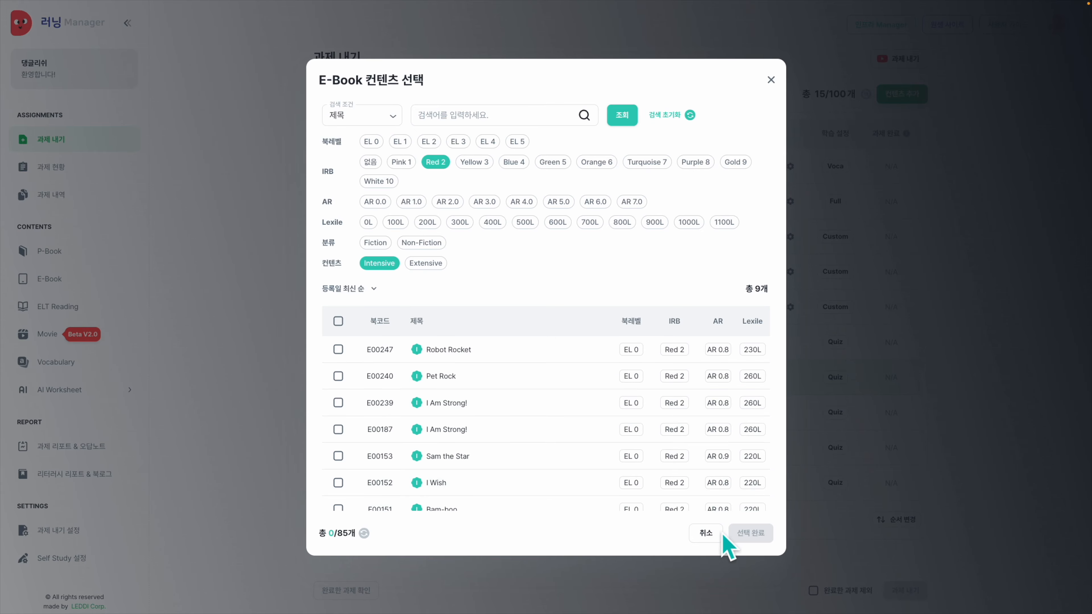
{"action": "left_click", "coordinate": [706, 533]}
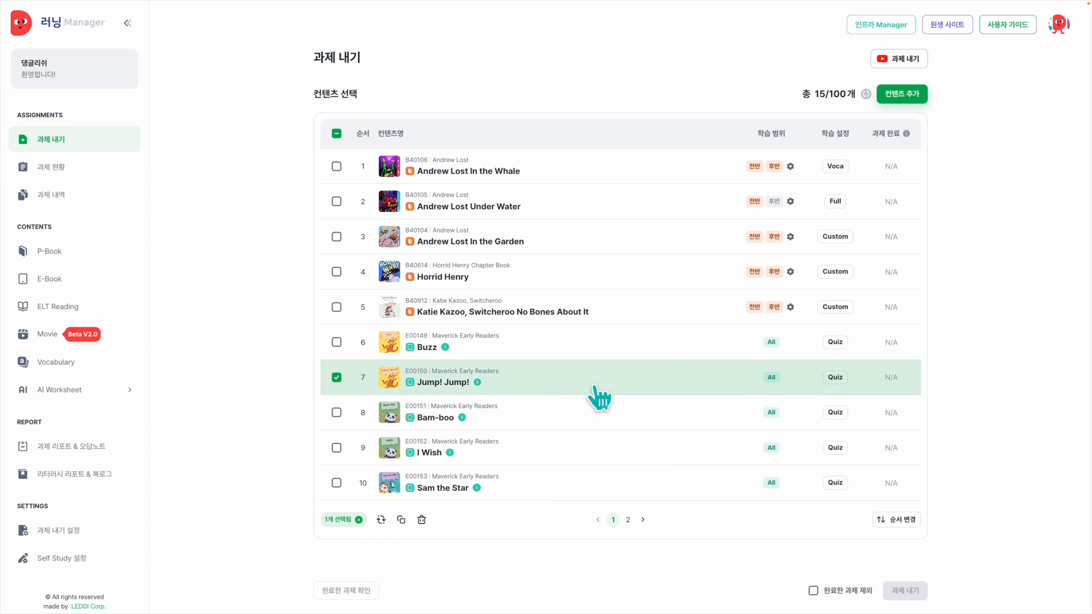
Duplicate the selected E-Book Jump! Jump! within the assignment's content list.
{"action": "left_click", "coordinate": [401, 519]}
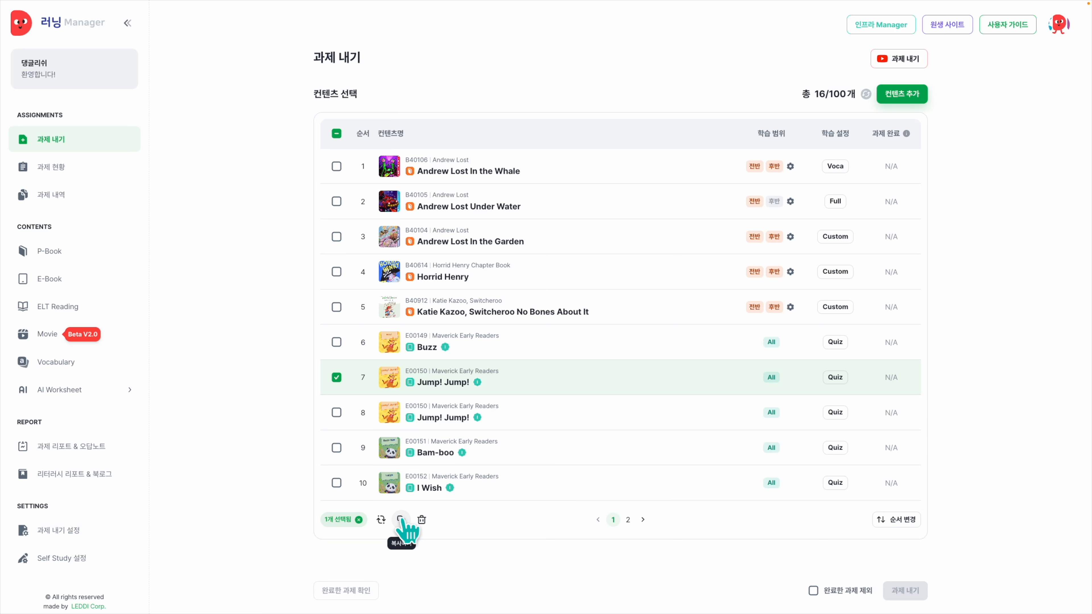
Duplicate the E-Book Jump! Jump! again and save its first two entries with the study settings Read and Voca.
{"action": "left_click", "coordinate": [401, 519]}
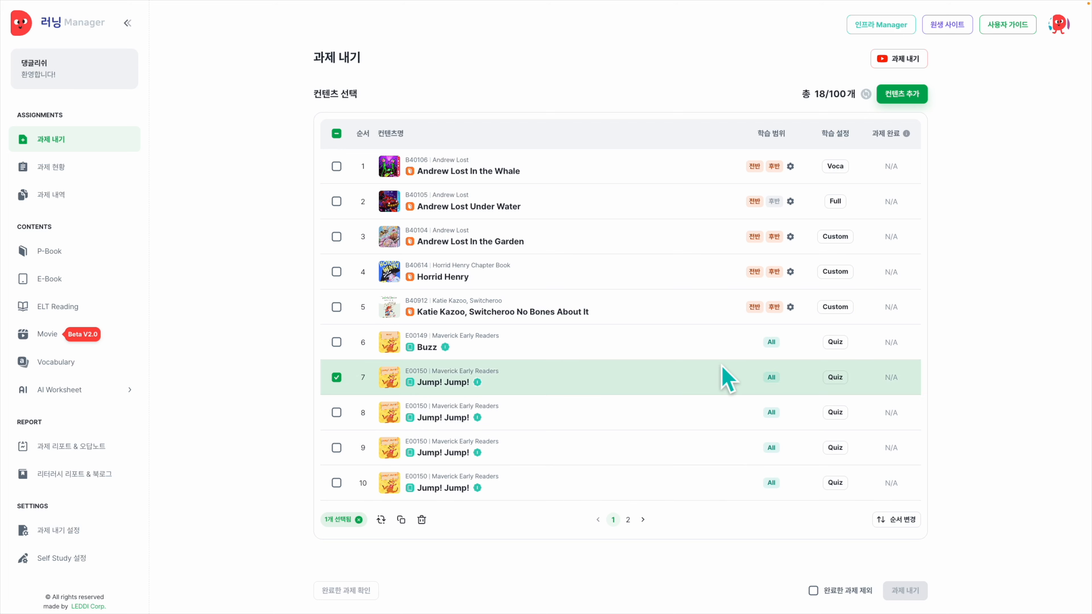
{"action": "left_click", "coordinate": [834, 382]}
{"action": "left_click", "coordinate": [344, 254]}
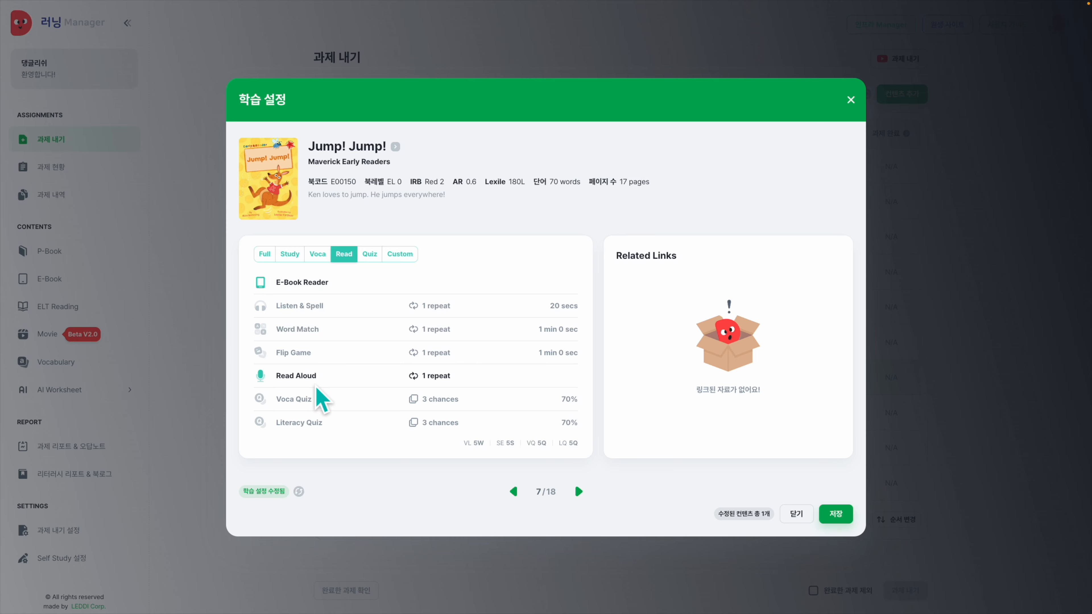
{"action": "left_click", "coordinate": [578, 491]}
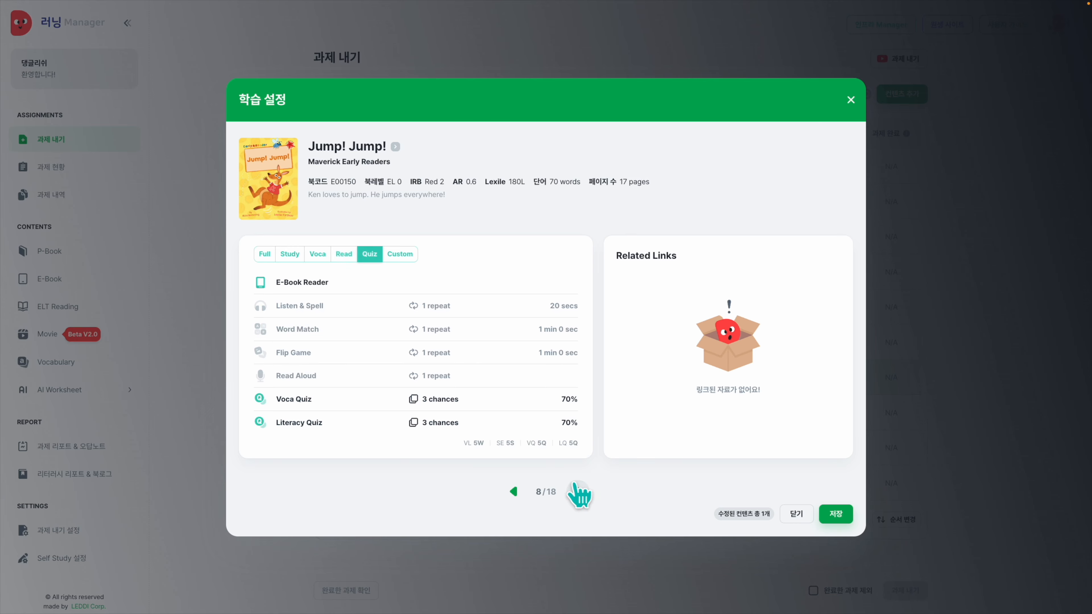
{"action": "left_click", "coordinate": [318, 254]}
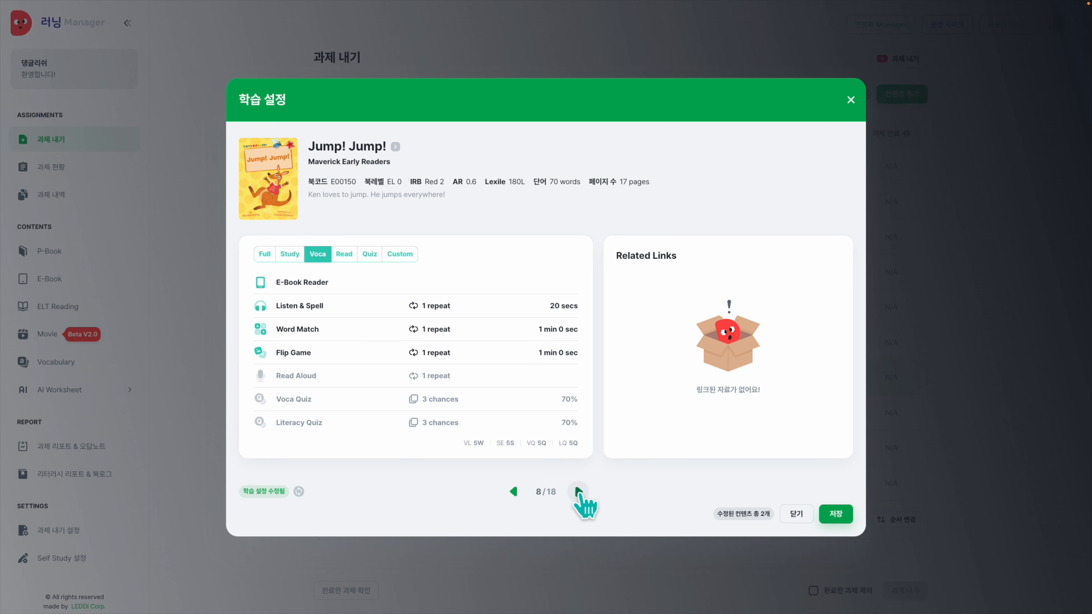
{"action": "left_click", "coordinate": [578, 492]}
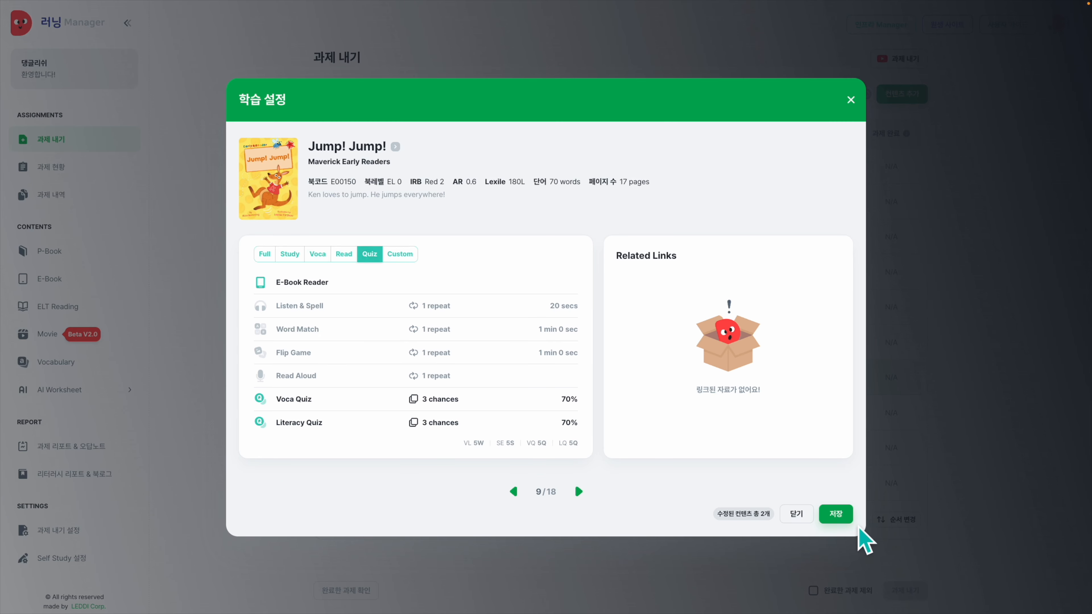
{"action": "left_click", "coordinate": [836, 517]}
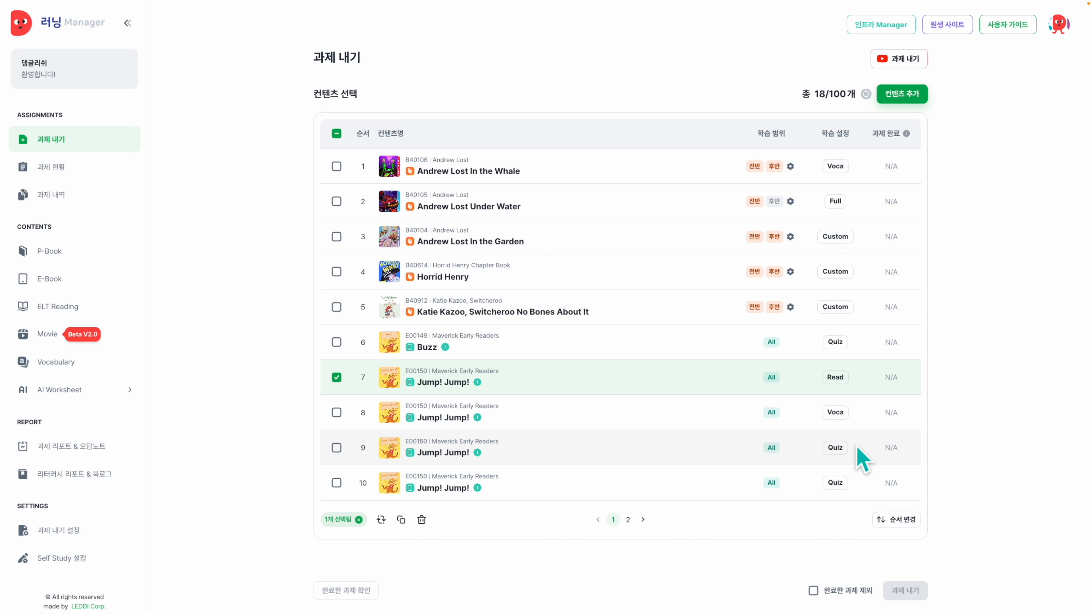
Delete the three extra Jump! Jump! copies in rows 8 to 10, keeping the one set to Read.
{"action": "left_click", "coordinate": [337, 378]}
{"action": "left_click", "coordinate": [337, 413]}
{"action": "left_click", "coordinate": [337, 448]}
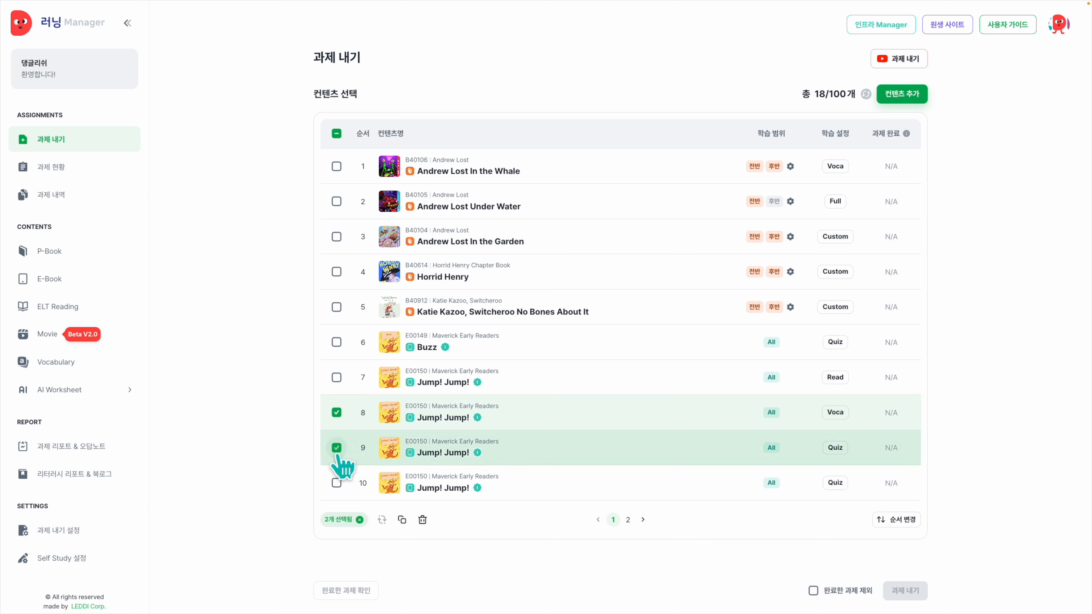
{"action": "left_click", "coordinate": [337, 482]}
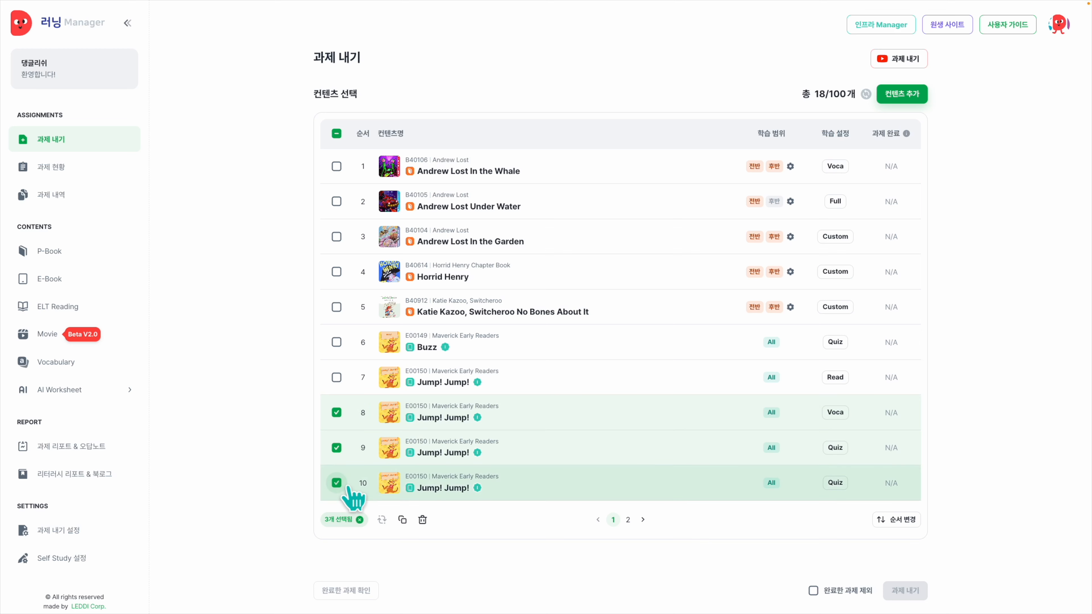
{"action": "left_click", "coordinate": [423, 520]}
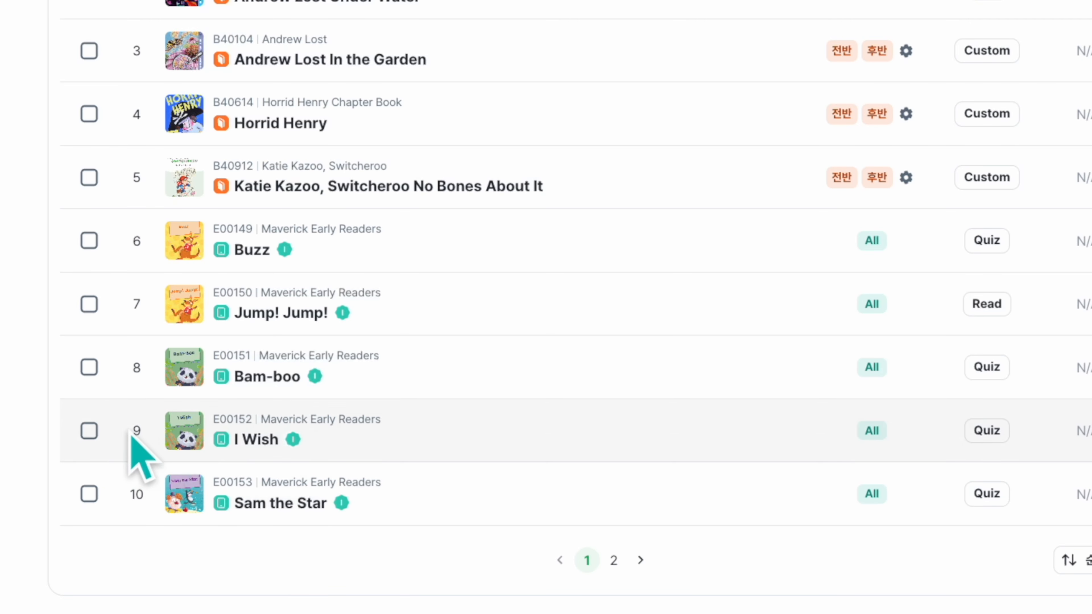
Select Jump! Jump! and Bam-boo in the content list, and deselect both again.
{"action": "left_click", "coordinate": [89, 304]}
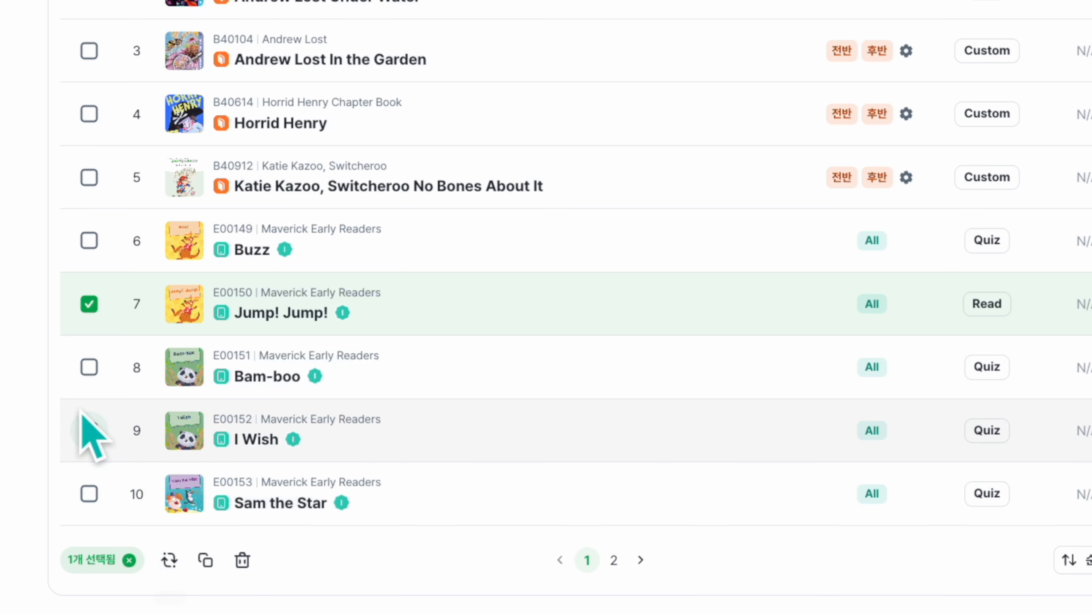
{"action": "left_click", "coordinate": [89, 368]}
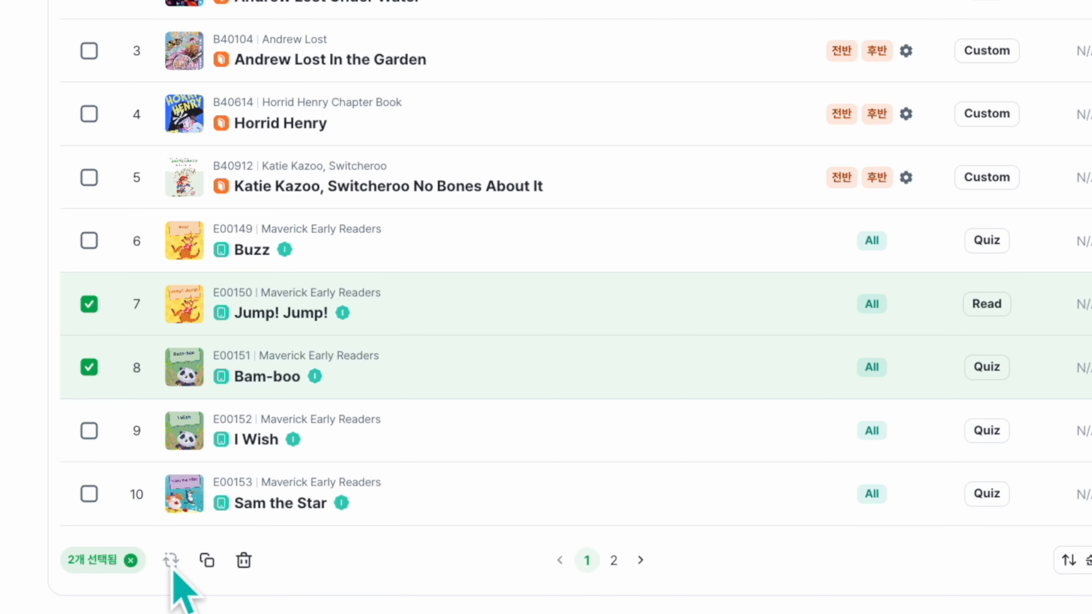
{"action": "left_click", "coordinate": [89, 367]}
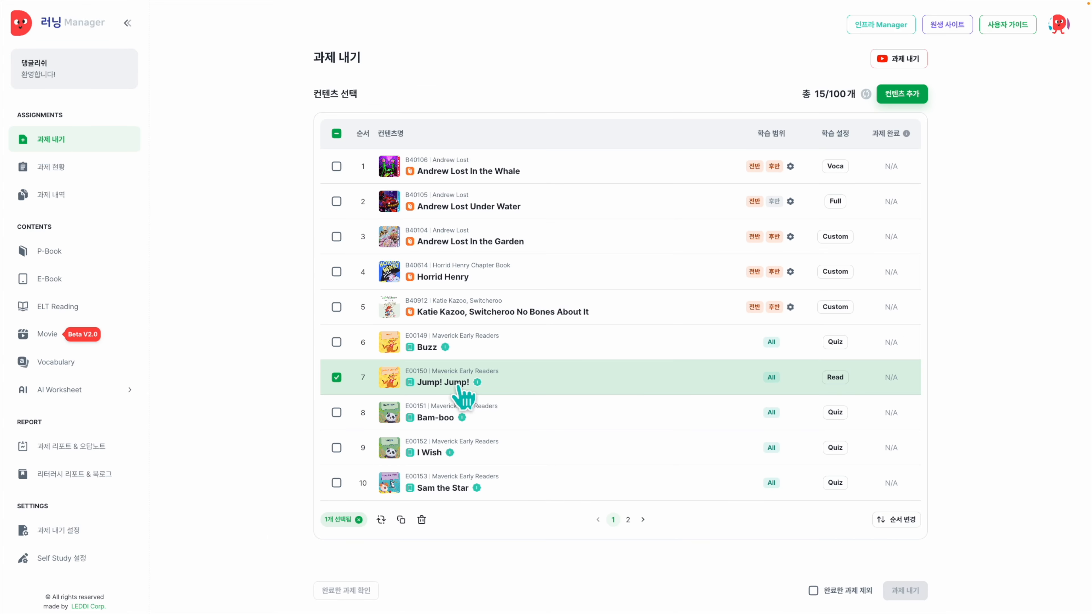
{"action": "left_click", "coordinate": [338, 378]}
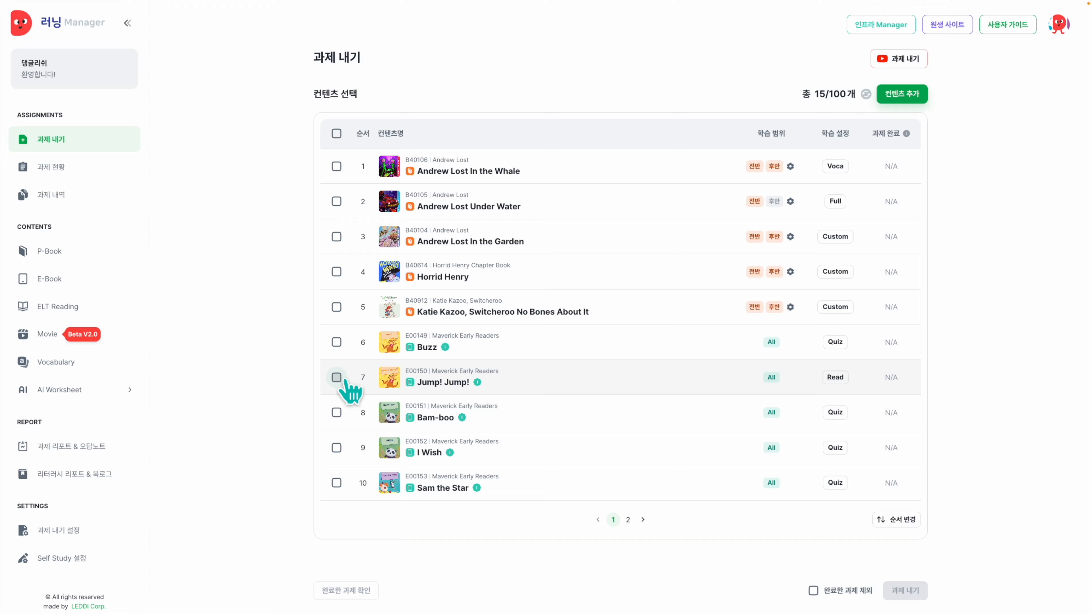
Add the E-Book I Am Strong! (E00239) to the assignment's contents.
{"action": "left_click", "coordinate": [913, 100]}
{"action": "left_click", "coordinate": [511, 241]}
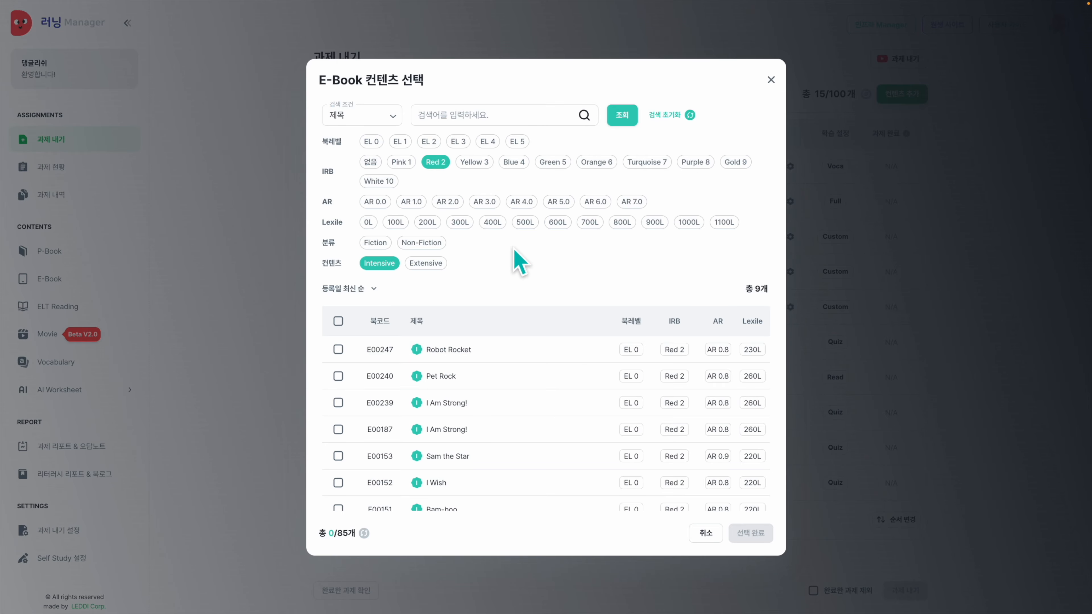
{"action": "left_click", "coordinate": [484, 406]}
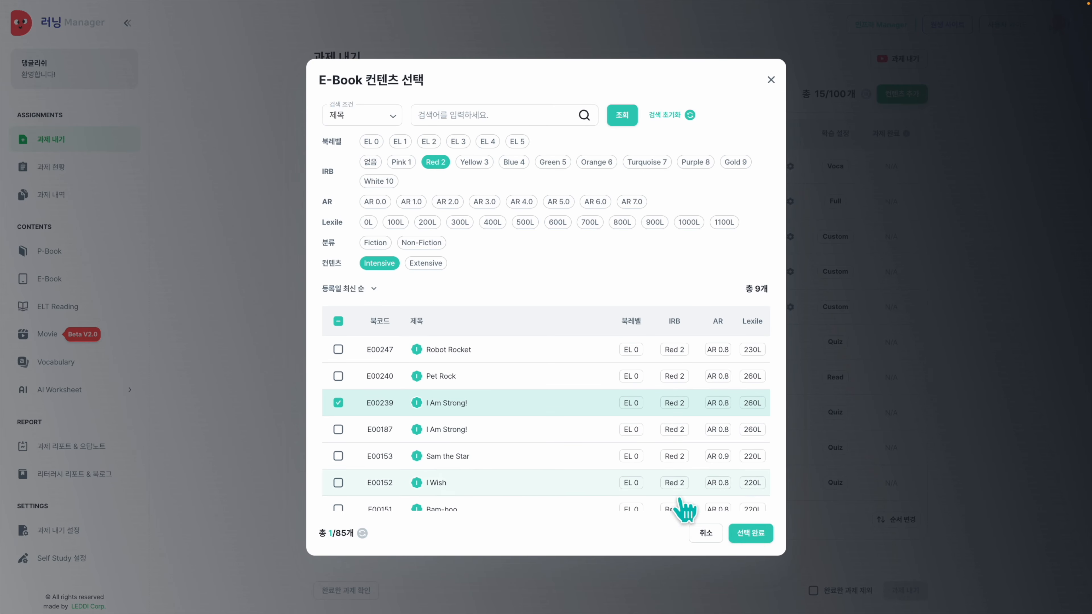
{"action": "left_click", "coordinate": [750, 535]}
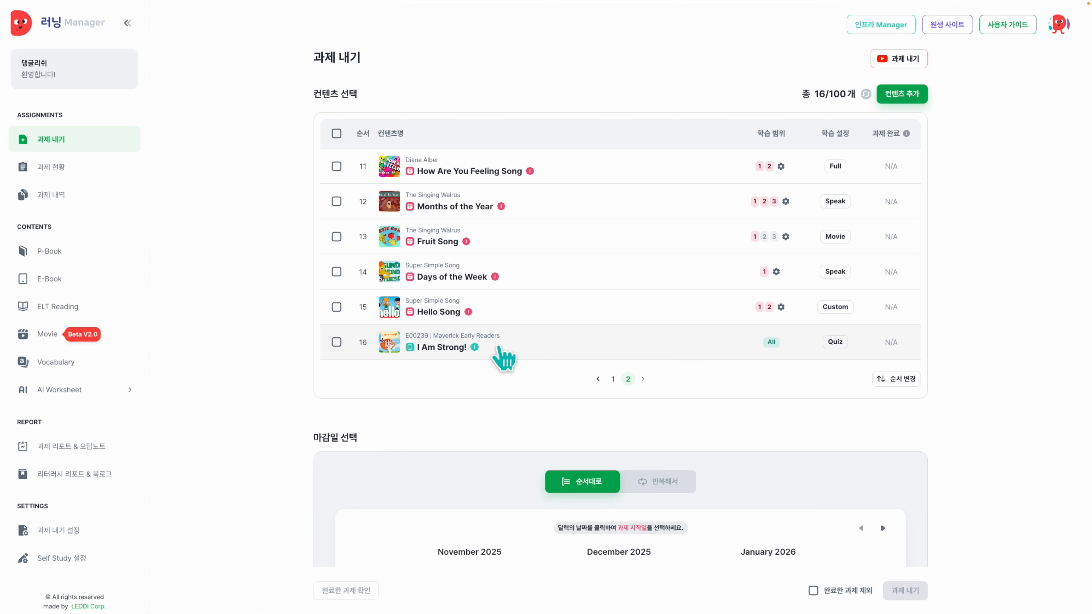
Reorder the contents so I Am Strong! sits directly below Jump! Jump! as item 8, and apply the order.
{"action": "left_click", "coordinate": [893, 381]}
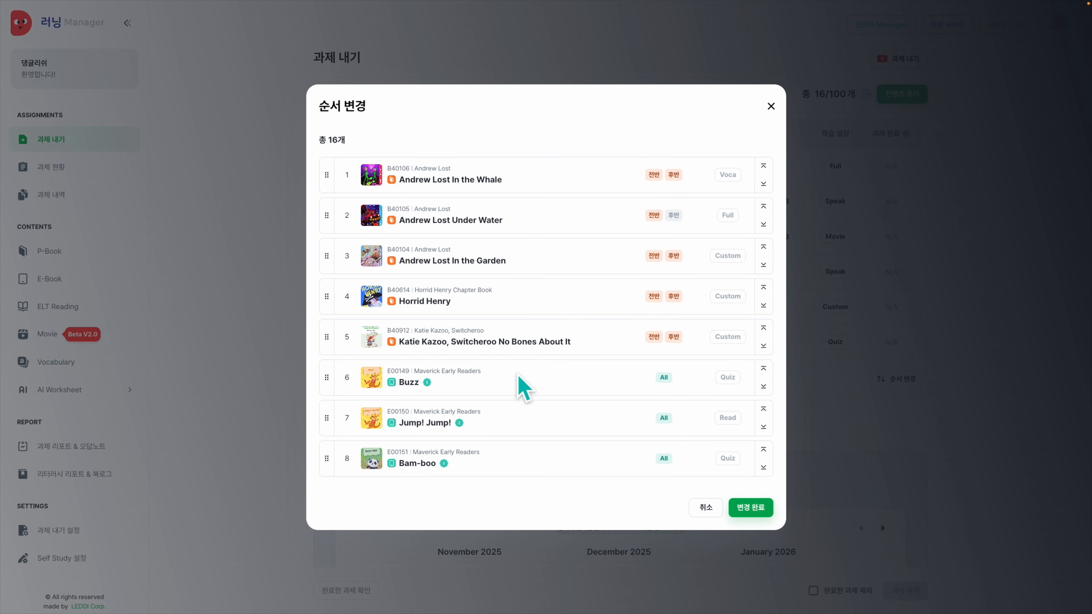
{"action": "scroll", "coordinate": [526, 387], "scroll_direction": "down", "scroll_amount": 5}
{"action": "left_click_drag", "start_coordinate": [349, 457], "coordinate": [342, 219]}
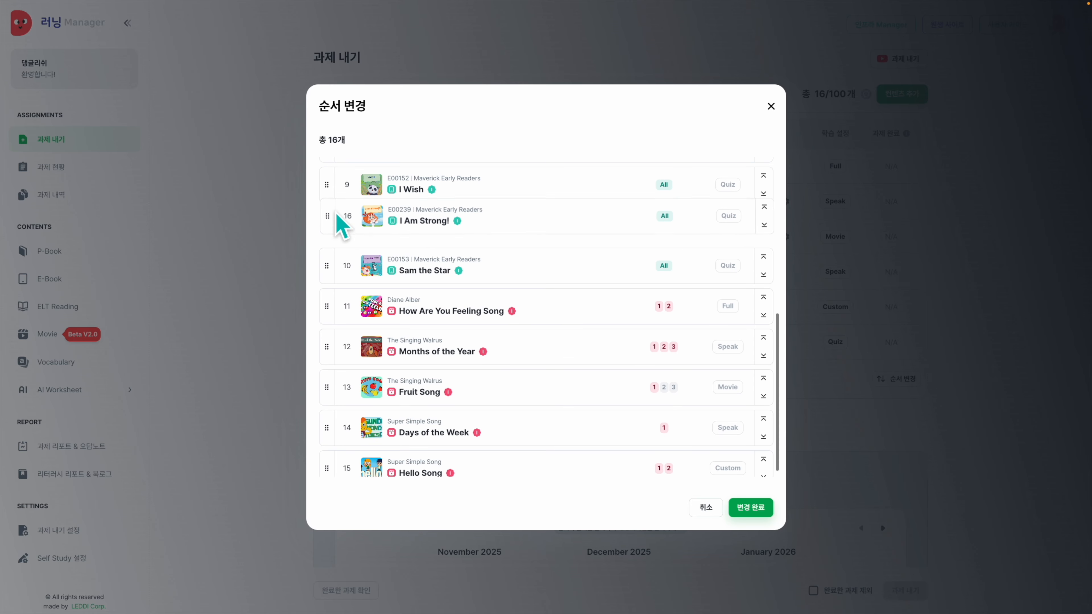
{"action": "scroll", "coordinate": [348, 232], "scroll_direction": "up", "scroll_amount": 2}
{"action": "scroll", "coordinate": [348, 232], "scroll_direction": "up", "scroll_amount": 2}
{"action": "left_click_drag", "start_coordinate": [329, 366], "coordinate": [329, 275]}
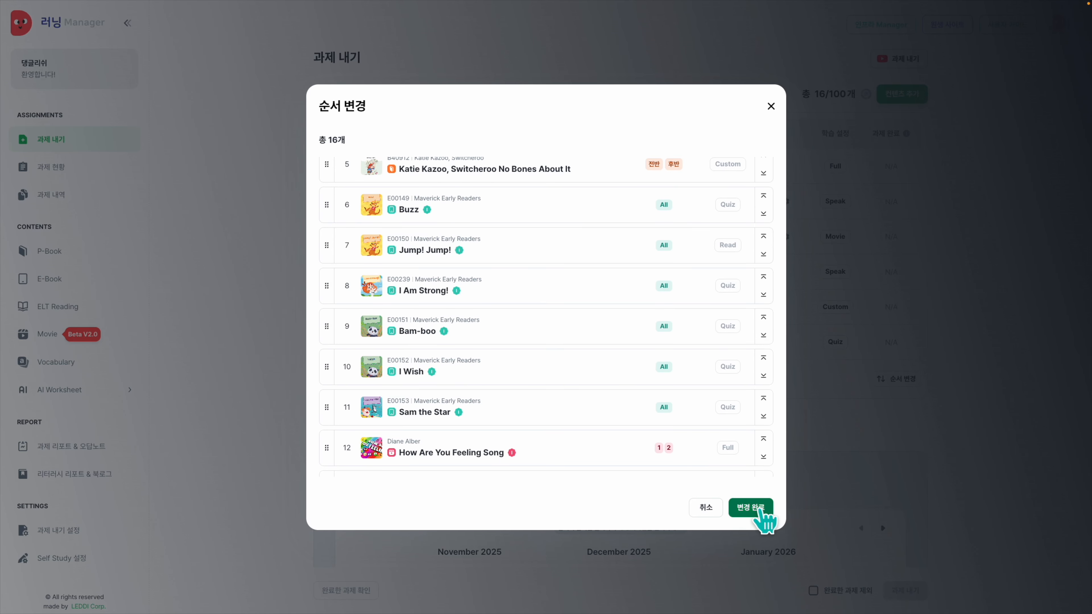
{"action": "left_click", "coordinate": [759, 513]}
Delete Jump! Jump! from the first page of the content list.
{"action": "left_click", "coordinate": [613, 379]}
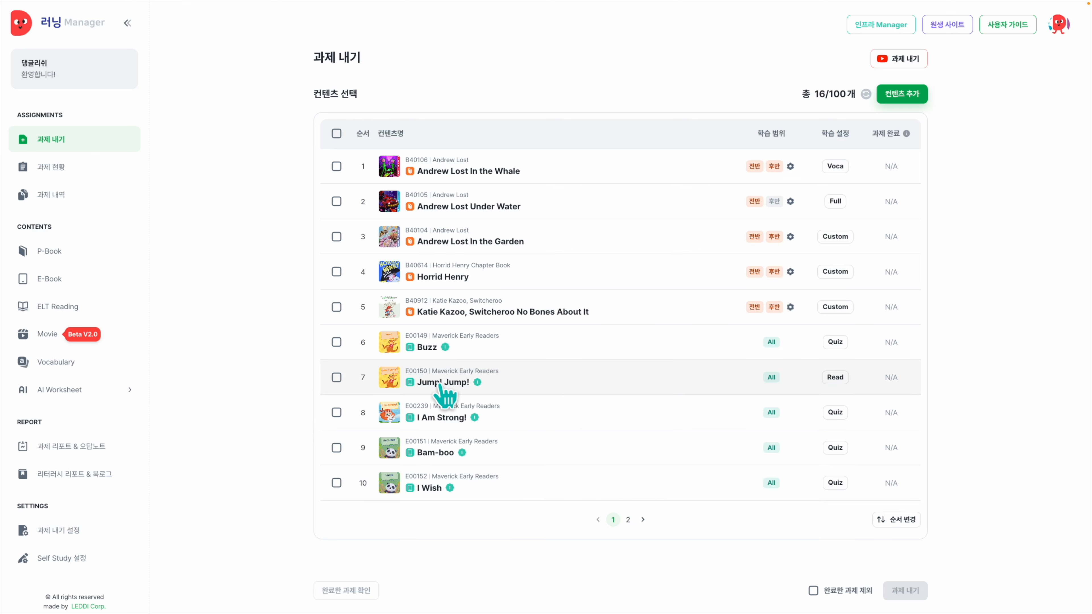
{"action": "left_click", "coordinate": [337, 377]}
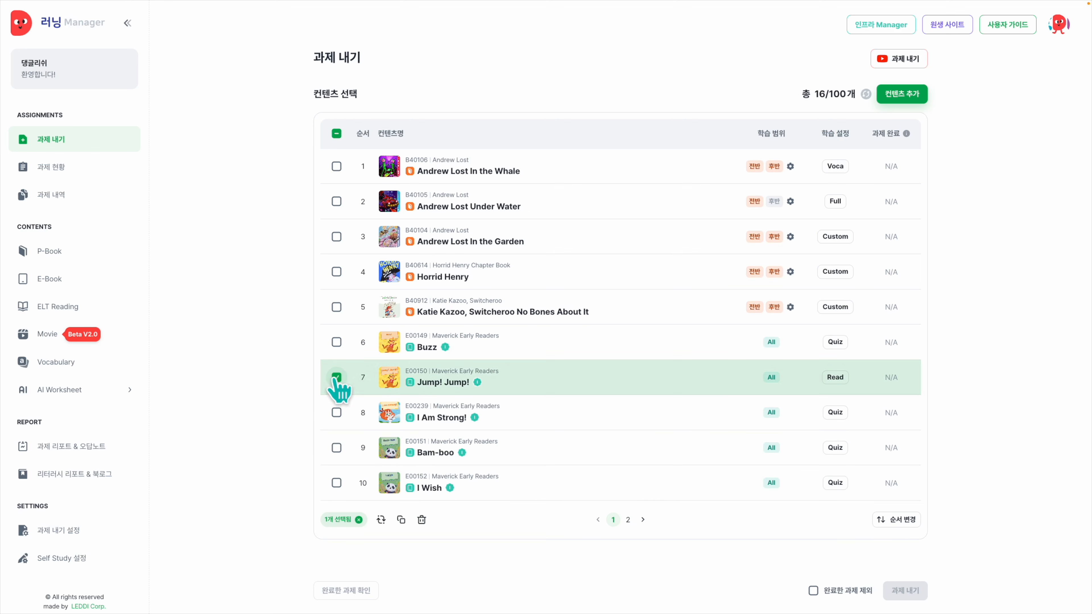
{"action": "left_click", "coordinate": [420, 519]}
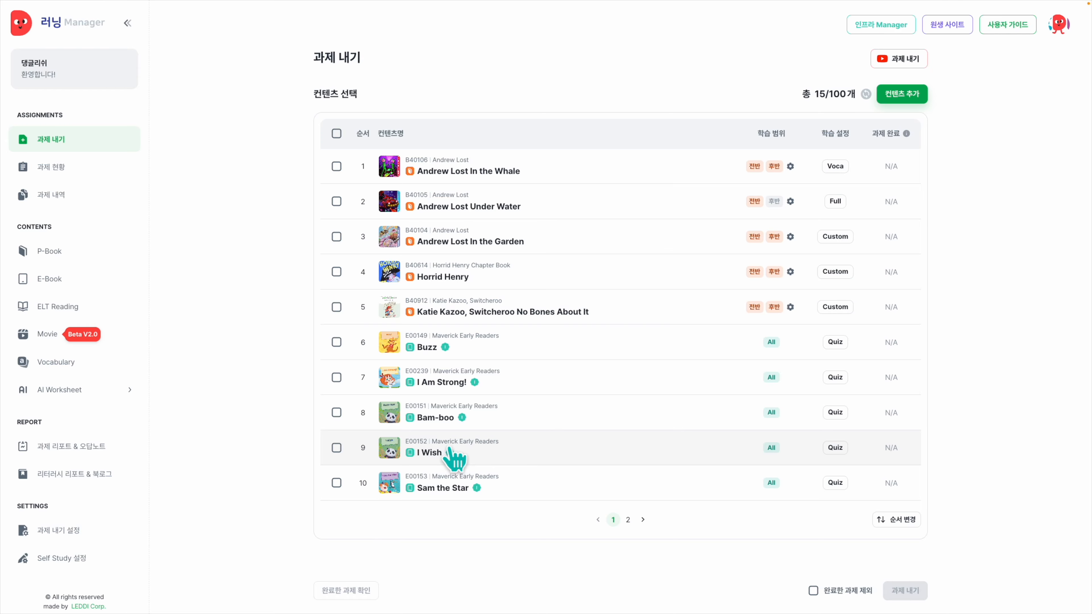
Replace I Am Strong! in row 7 of the content list with the E-Book Jump! Jump! (E00150).
{"action": "left_click", "coordinate": [337, 377]}
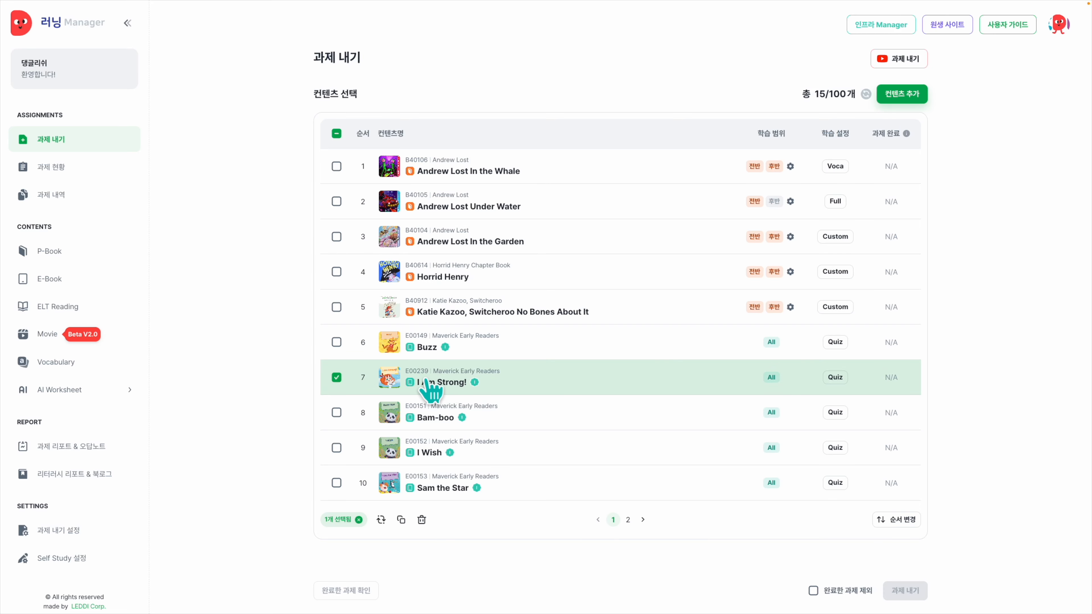
{"action": "left_click", "coordinate": [381, 520]}
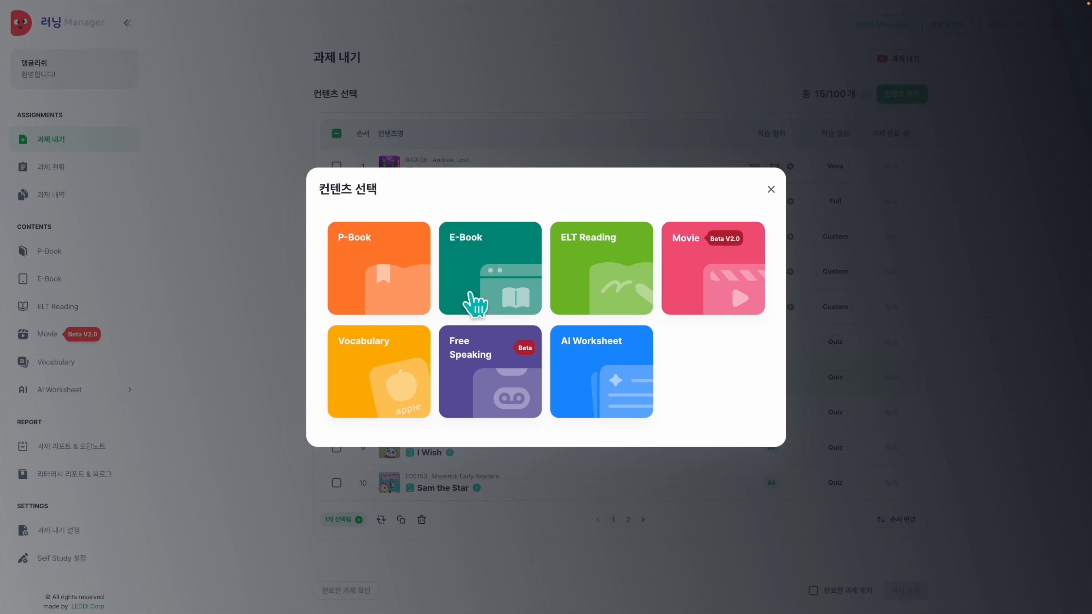
{"action": "left_click", "coordinate": [473, 303]}
{"action": "scroll", "coordinate": [473, 396], "scroll_direction": "down", "scroll_amount": 3}
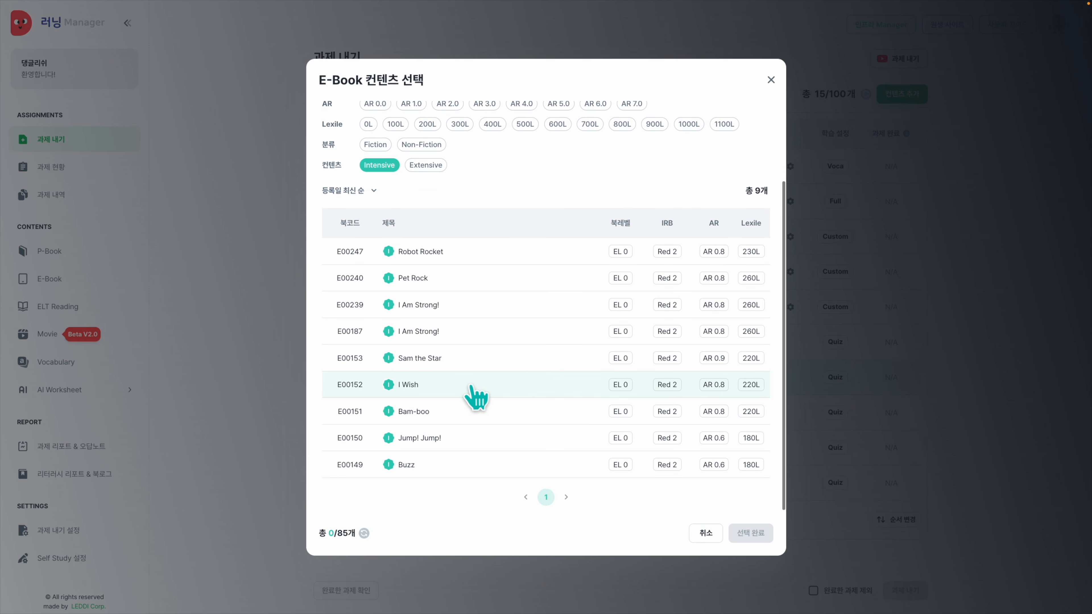
{"action": "left_click", "coordinate": [449, 443]}
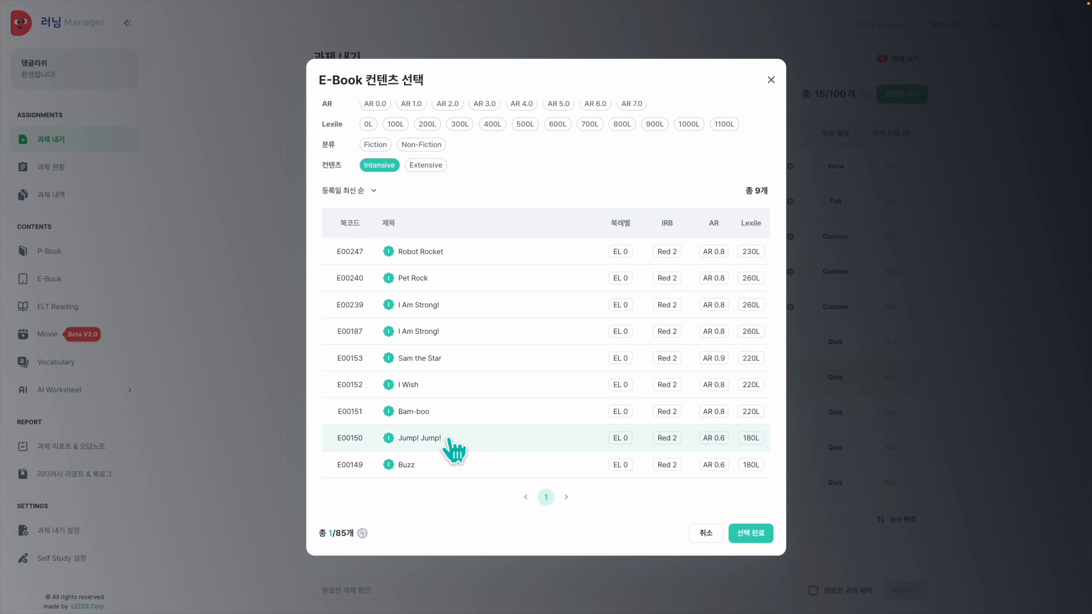
{"action": "left_click", "coordinate": [761, 535]}
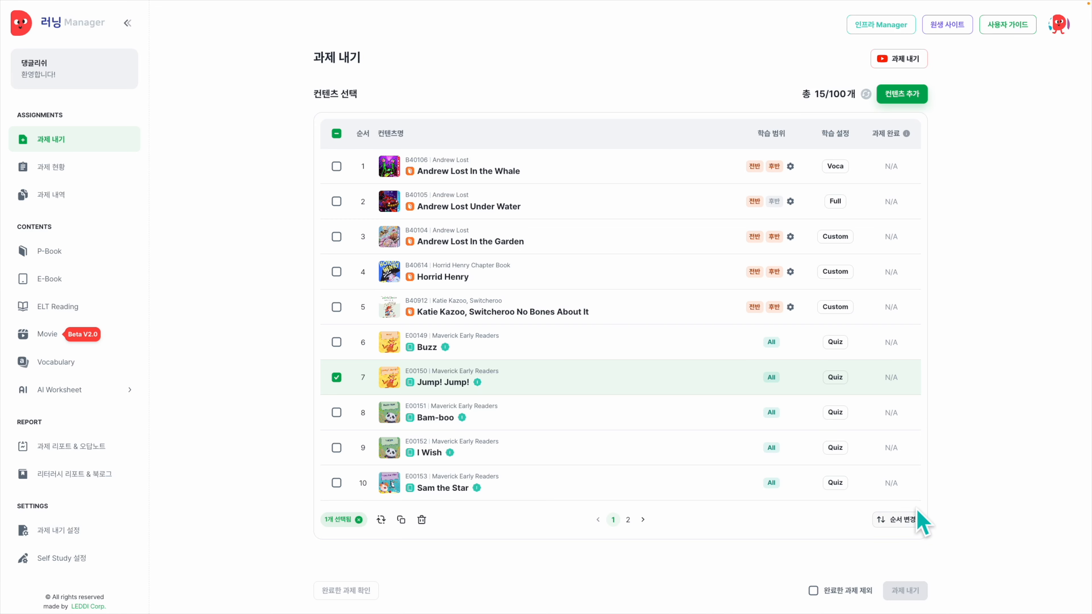
In the content order, move Andrew Lost In the Garden below Katie Kazoo and up to first place, and send Buzz to the end.
{"action": "left_click", "coordinate": [899, 521]}
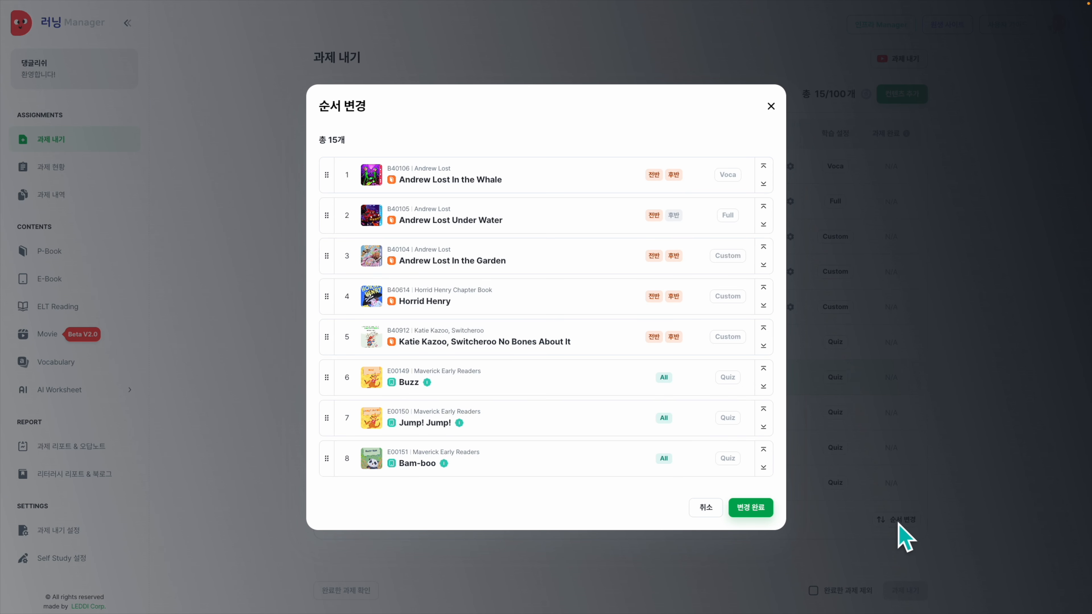
{"action": "left_click_drag", "start_coordinate": [327, 257], "coordinate": [264, 341]}
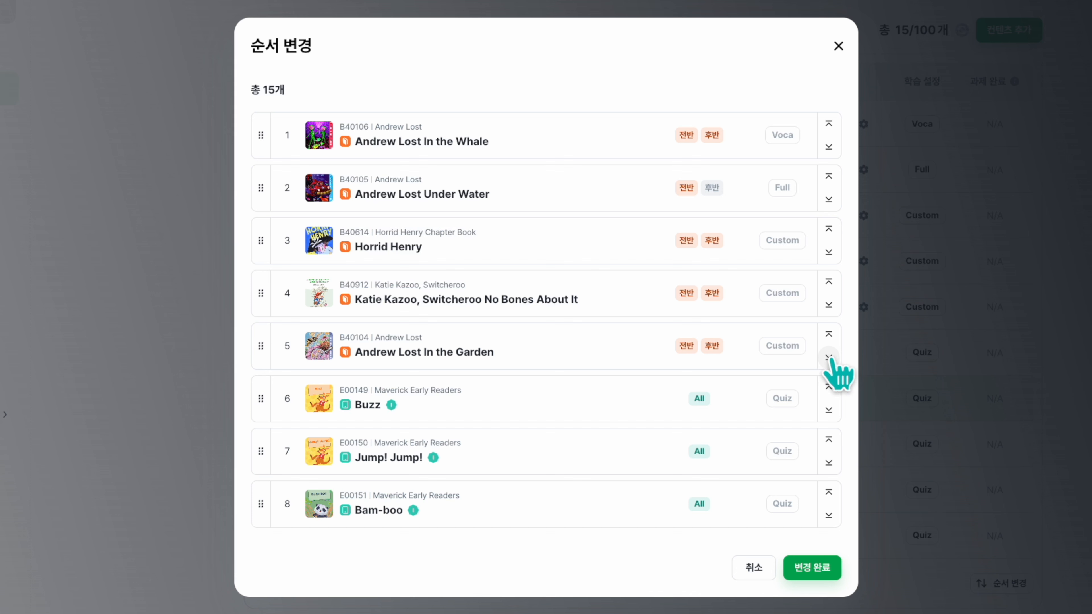
{"action": "left_click", "coordinate": [828, 335]}
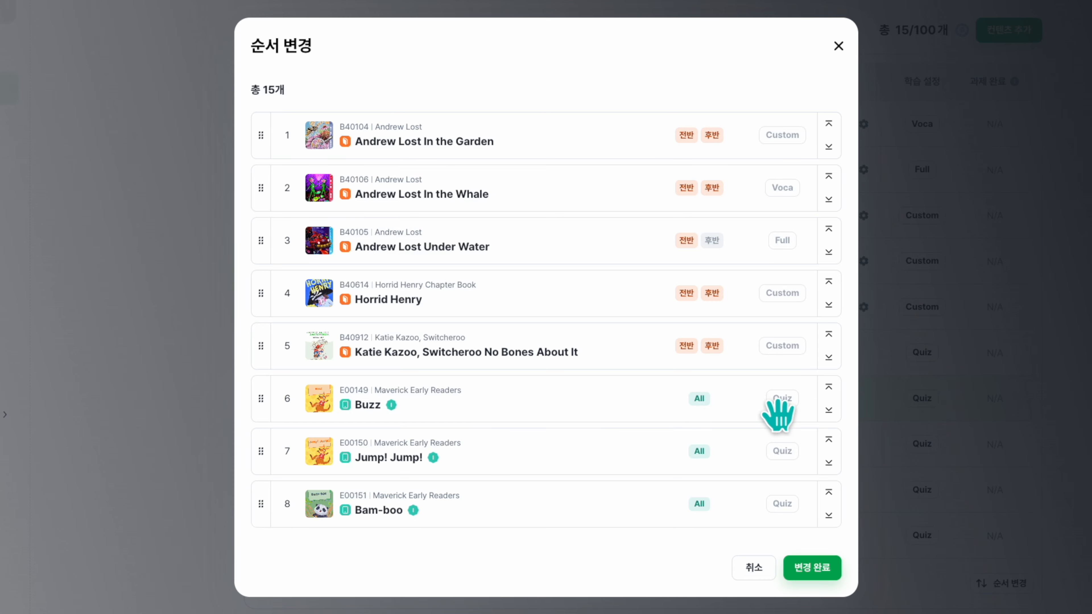
{"action": "left_click", "coordinate": [829, 410]}
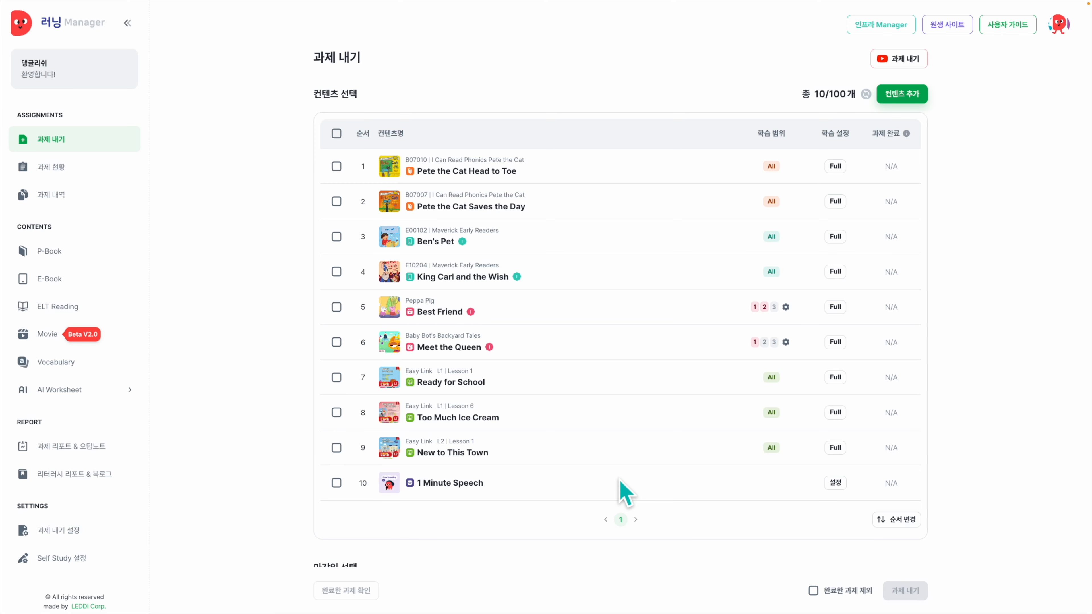
Set the assignment's start date to 2025-12-01 with 3 contents per day in the deadline settings.
{"action": "scroll", "coordinate": [625, 492], "scroll_direction": "down", "scroll_amount": 10}
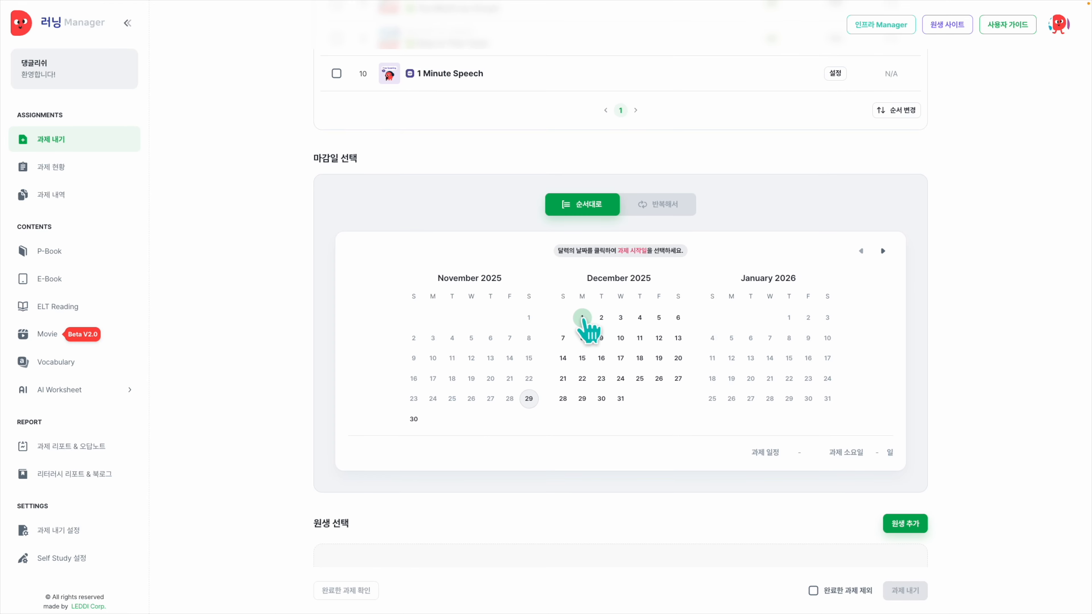
{"action": "left_click", "coordinate": [583, 318]}
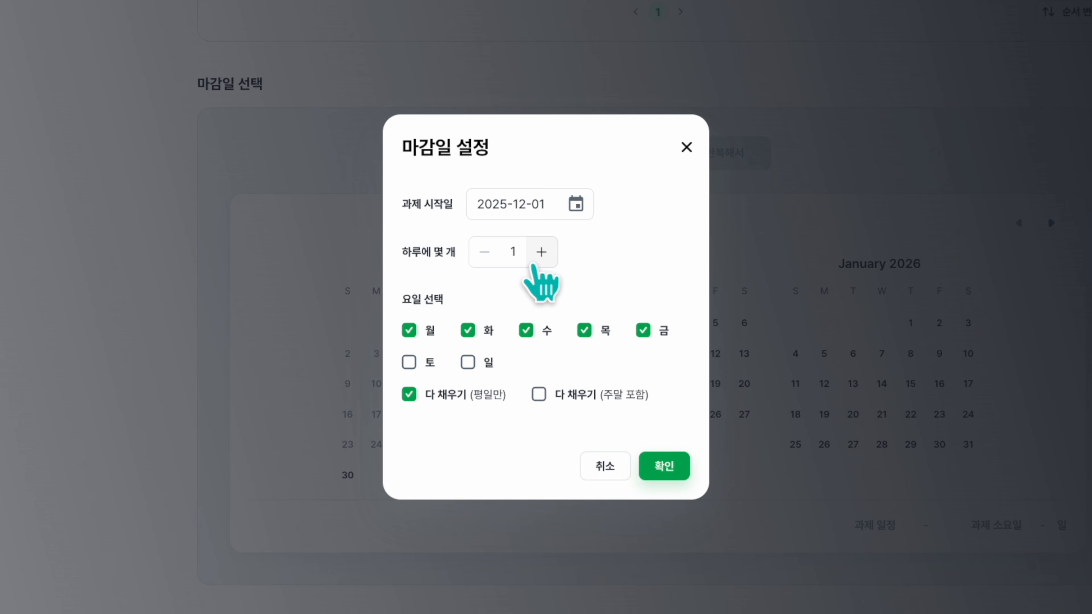
{"action": "left_click", "coordinate": [541, 257]}
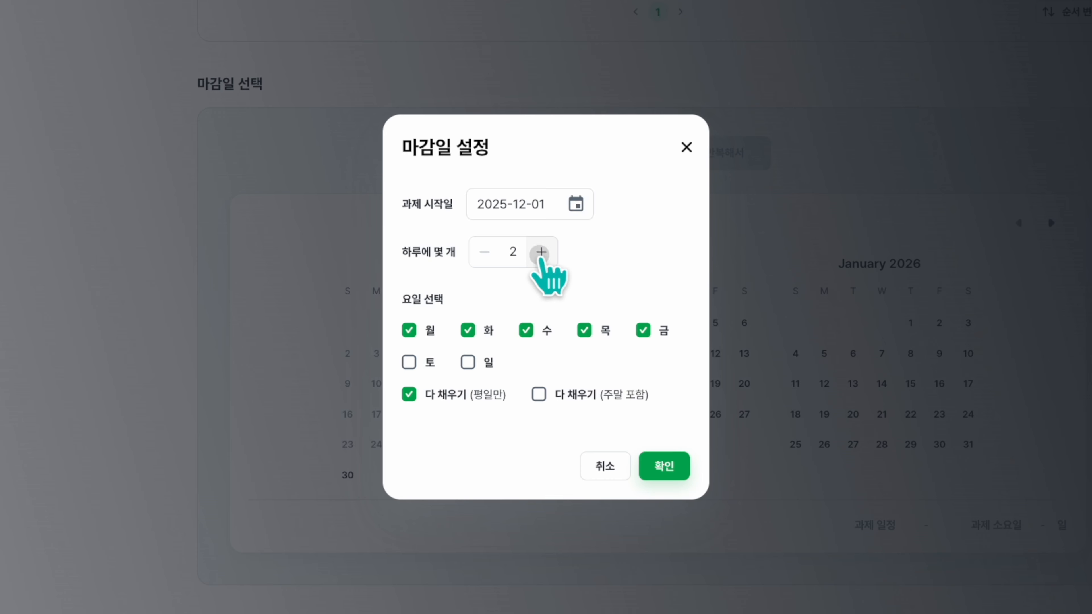
{"action": "left_click", "coordinate": [540, 257]}
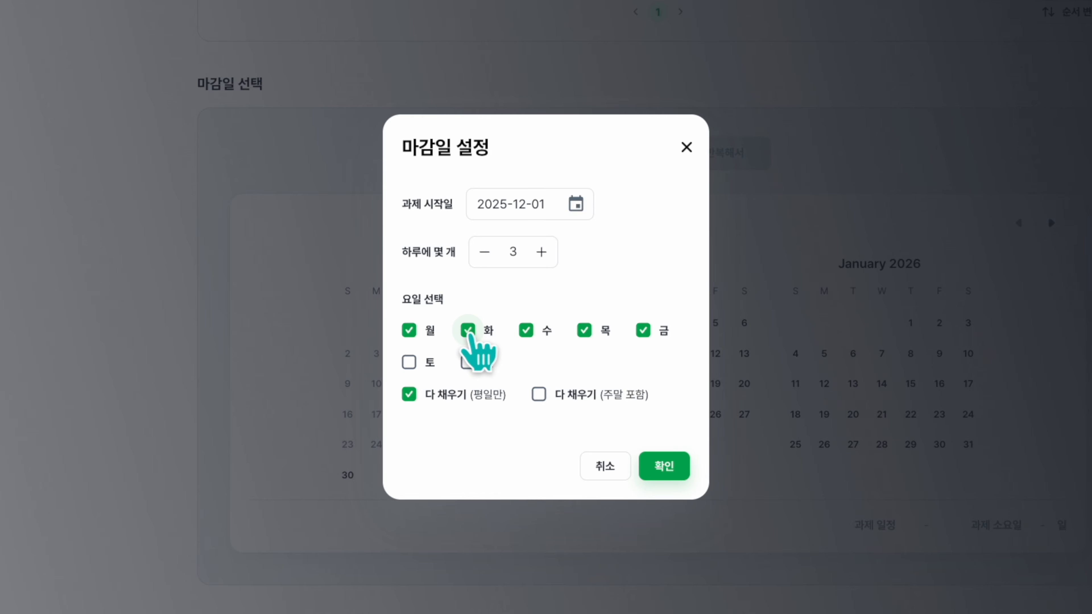
Limit the assignment days to Monday, Wednesday and Friday and apply the deadline settings.
{"action": "left_click", "coordinate": [468, 331]}
{"action": "left_click", "coordinate": [585, 331]}
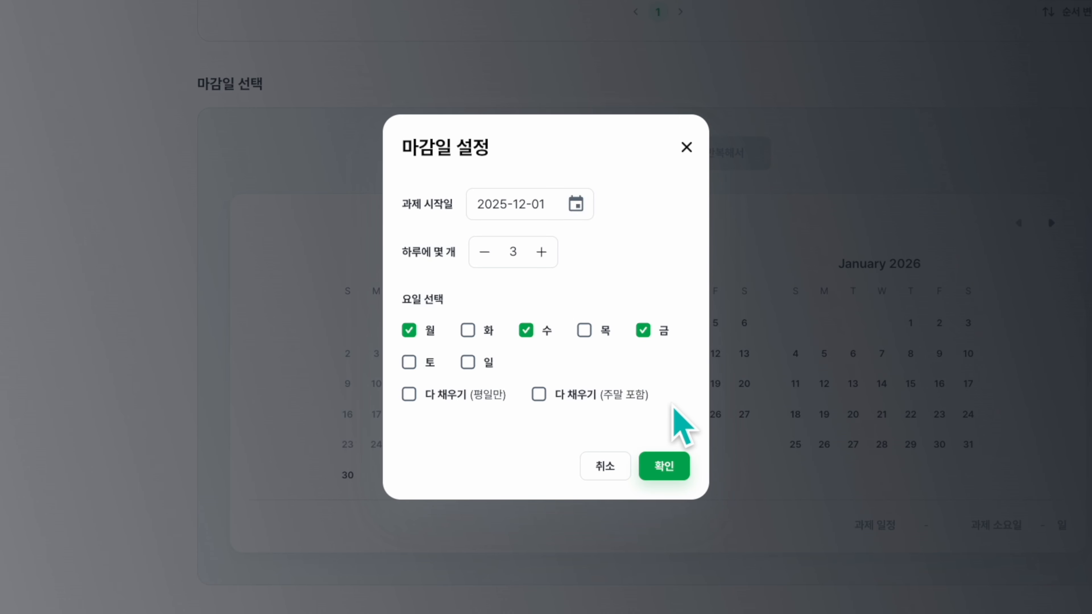
{"action": "left_click", "coordinate": [665, 466]}
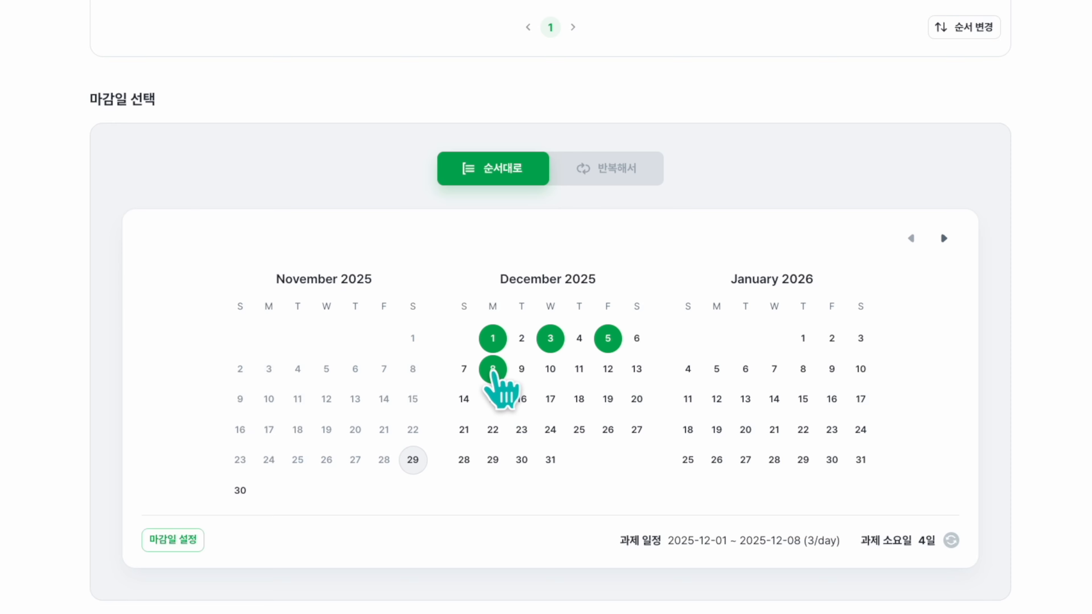
Remove the December 8 deadline and add December 6 as a deadline instead.
{"action": "left_click", "coordinate": [493, 370]}
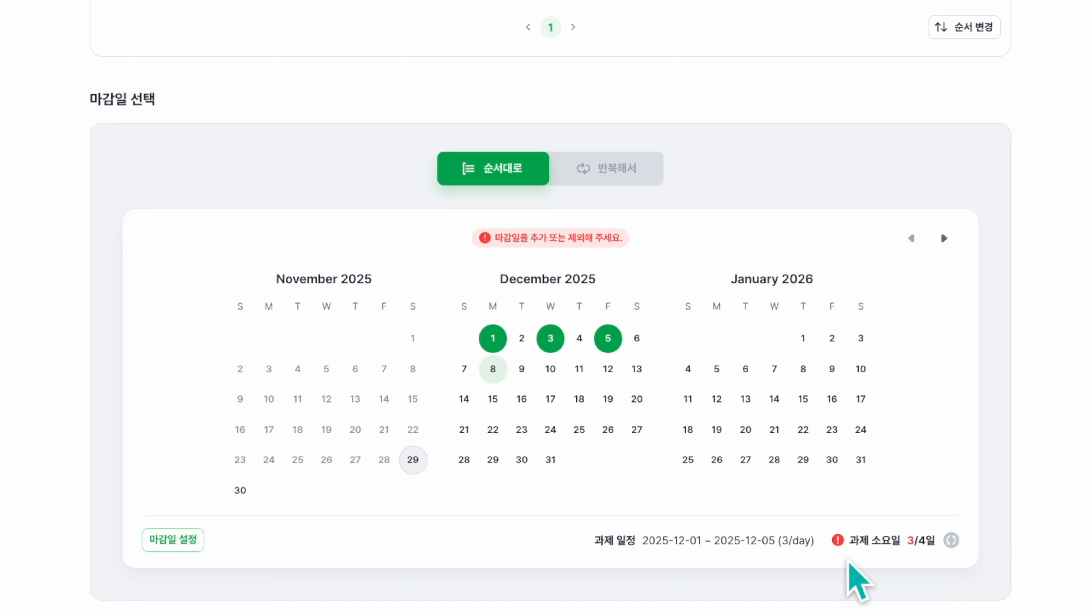
{"action": "left_click", "coordinate": [636, 339]}
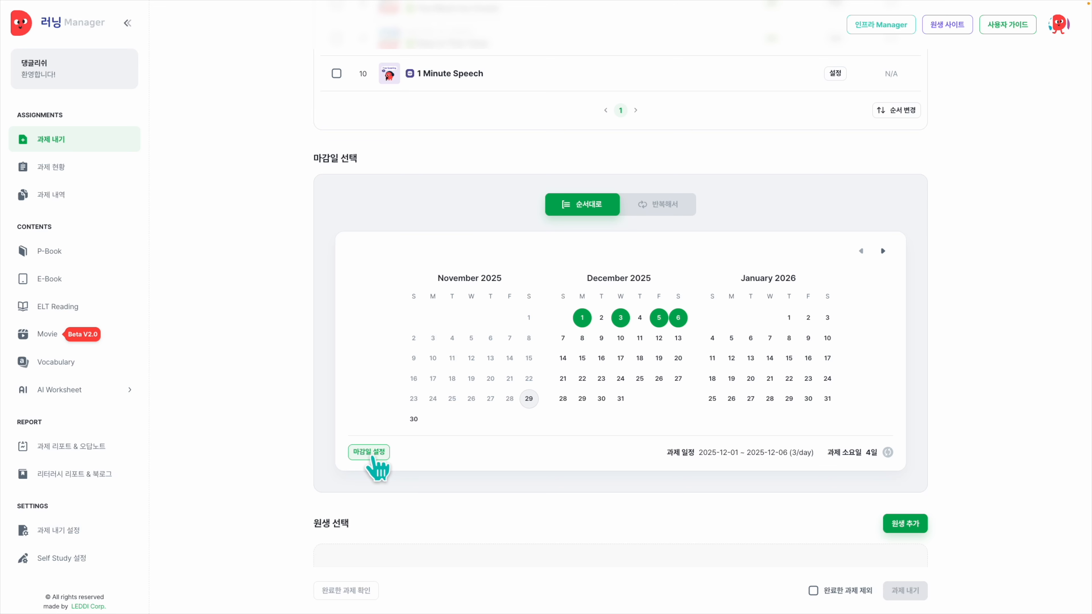
Redo the deadline settings with 4 contents per day on Monday, Wednesday and Friday only.
{"action": "left_click", "coordinate": [370, 453]}
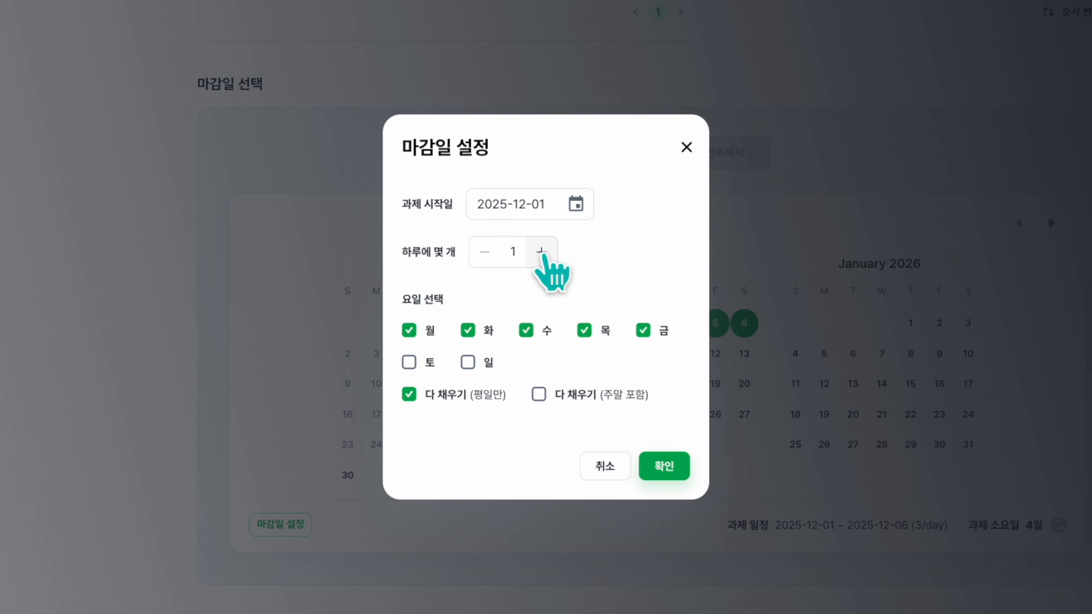
{"action": "left_click", "coordinate": [542, 252]}
{"action": "left_click", "coordinate": [542, 252]}
{"action": "left_click", "coordinate": [542, 252]}
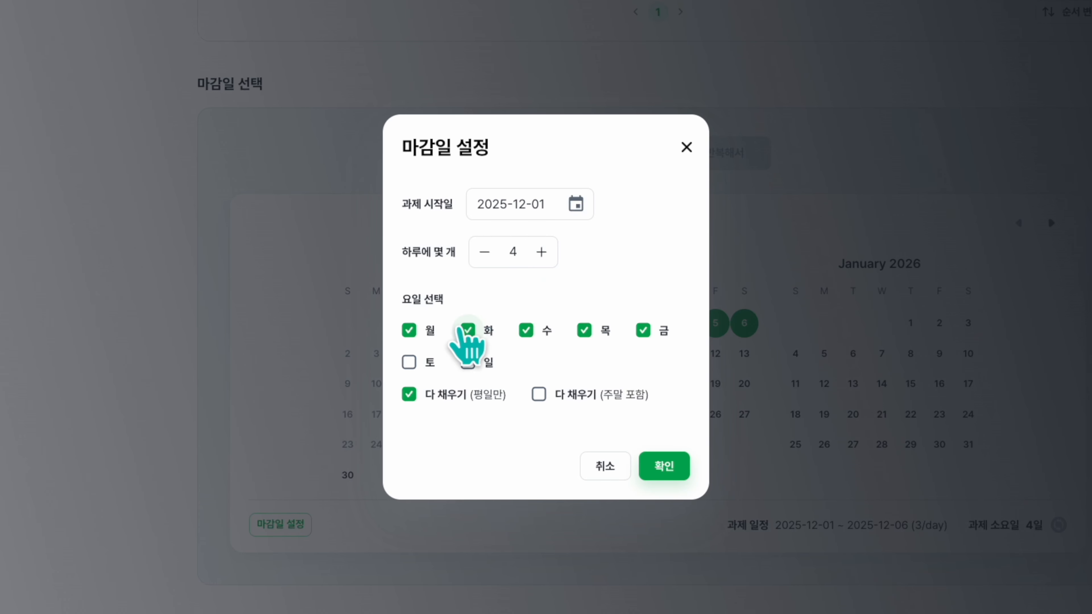
{"action": "left_click", "coordinate": [467, 330]}
{"action": "left_click", "coordinate": [584, 330]}
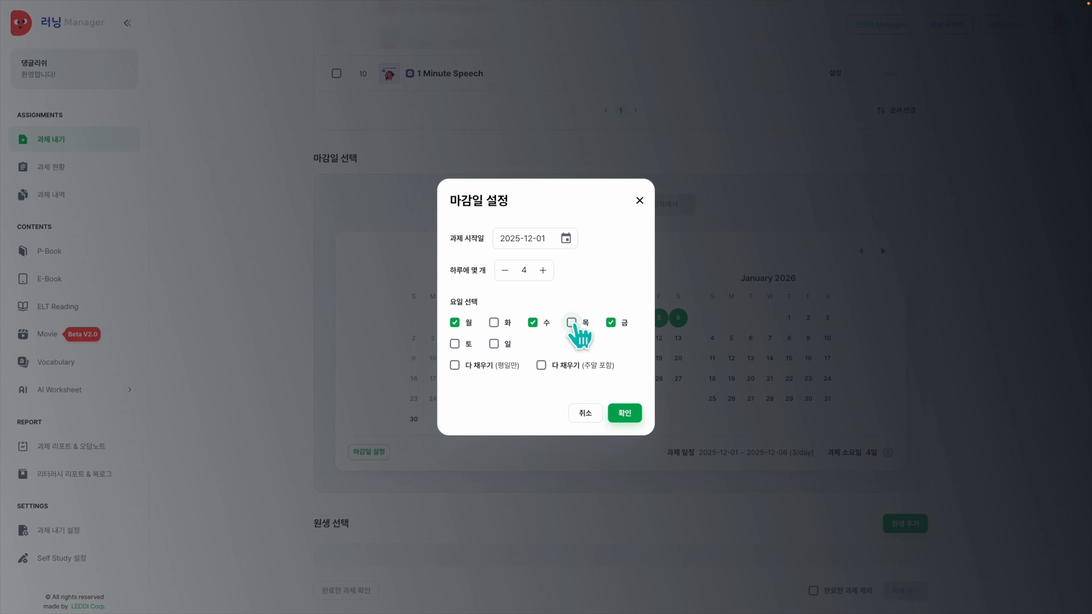
{"action": "left_click", "coordinate": [626, 414]}
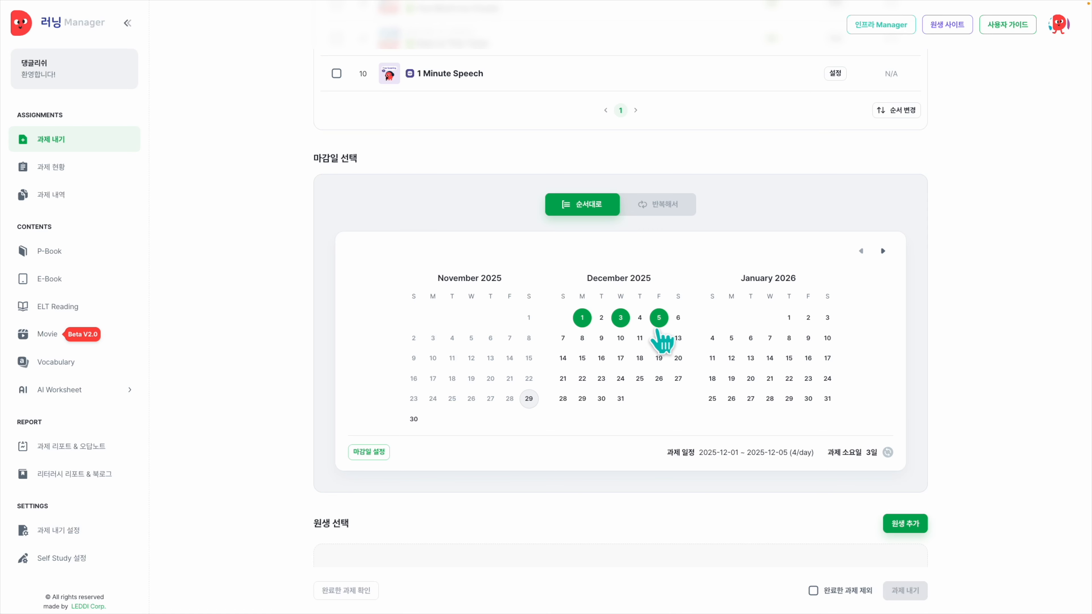
Add all ten students on the first page of the student list to the assignment.
{"action": "scroll", "coordinate": [660, 345], "scroll_direction": "down", "scroll_amount": 4}
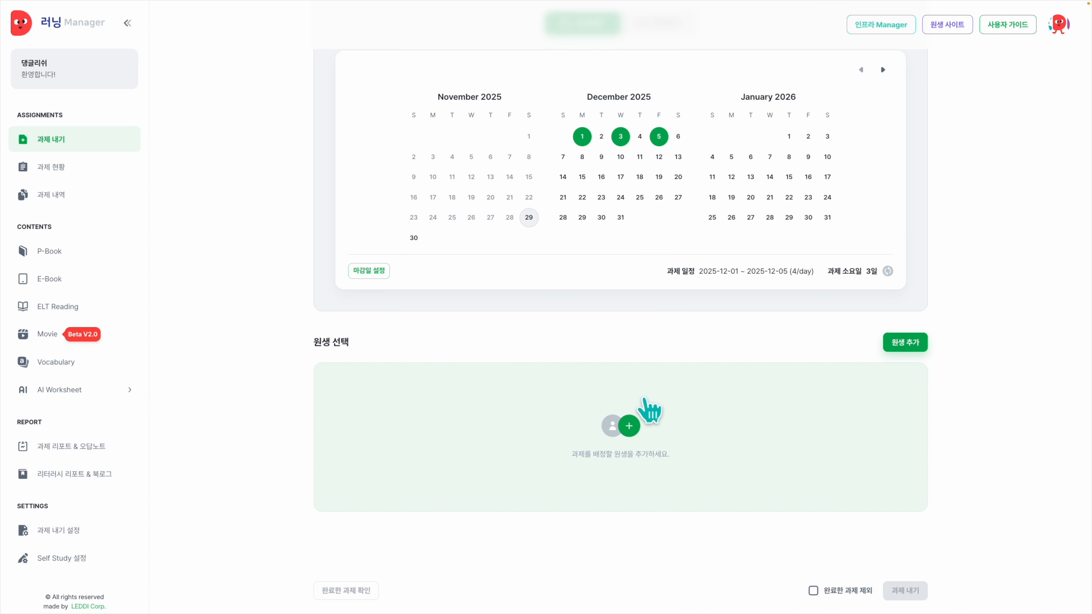
{"action": "left_click", "coordinate": [645, 400]}
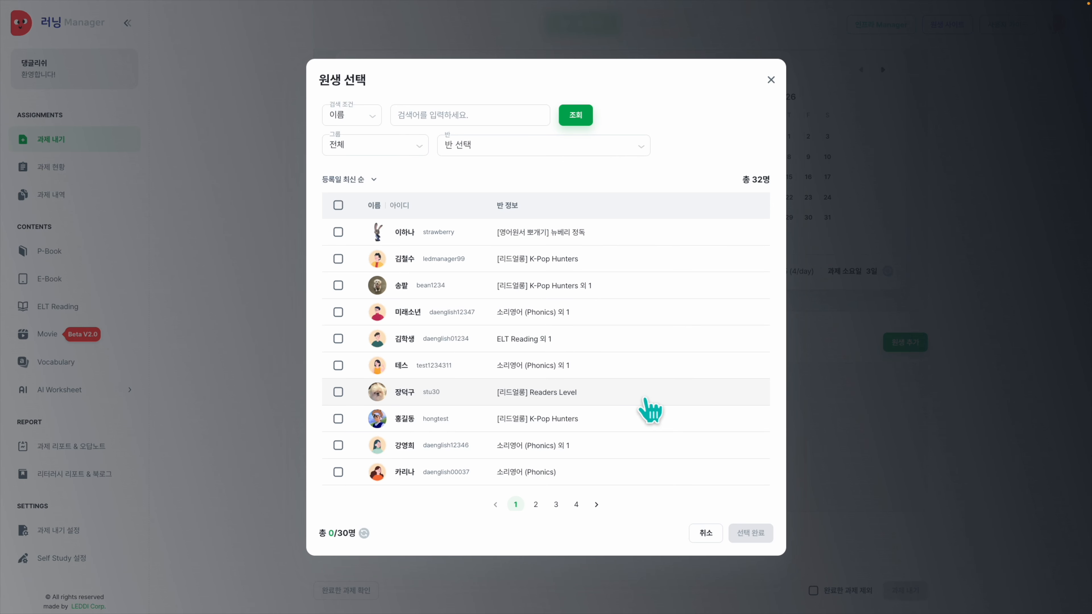
{"action": "left_click", "coordinate": [339, 206]}
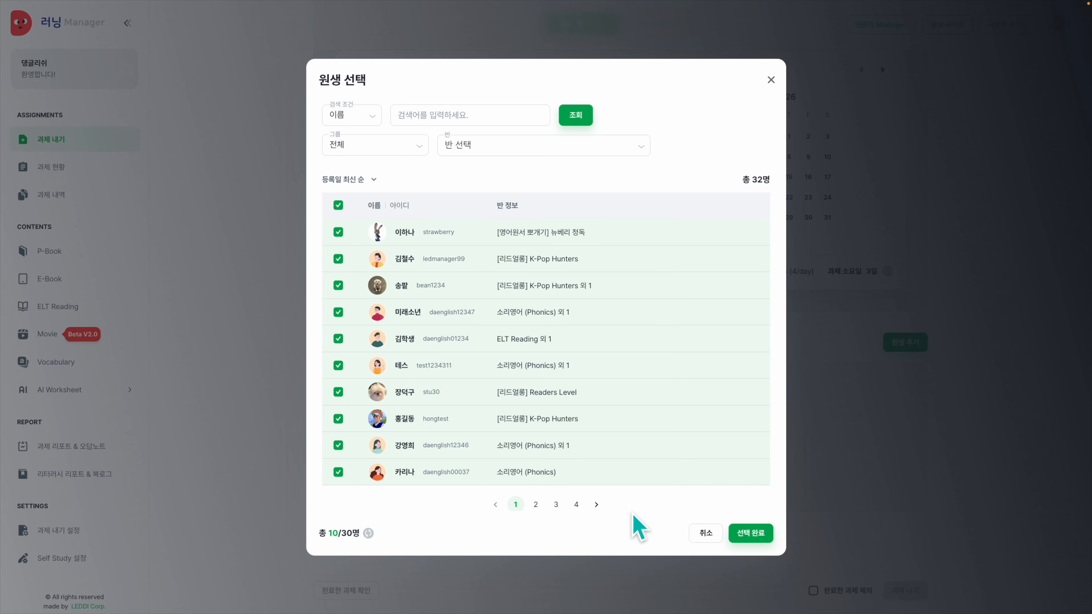
{"action": "left_click", "coordinate": [753, 534]}
Check the selected students' already completed assignments, including who has completed Pete the Cat Head to Toe.
{"action": "scroll", "coordinate": [751, 551], "scroll_direction": "up", "scroll_amount": 10}
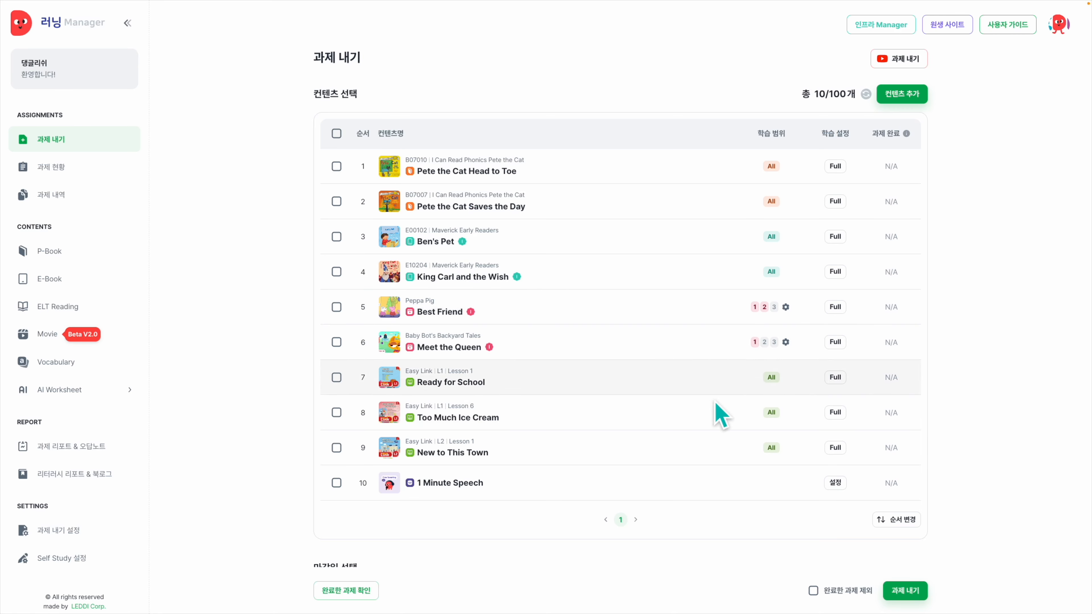
{"action": "scroll", "coordinate": [633, 310], "scroll_direction": "down", "scroll_amount": 8}
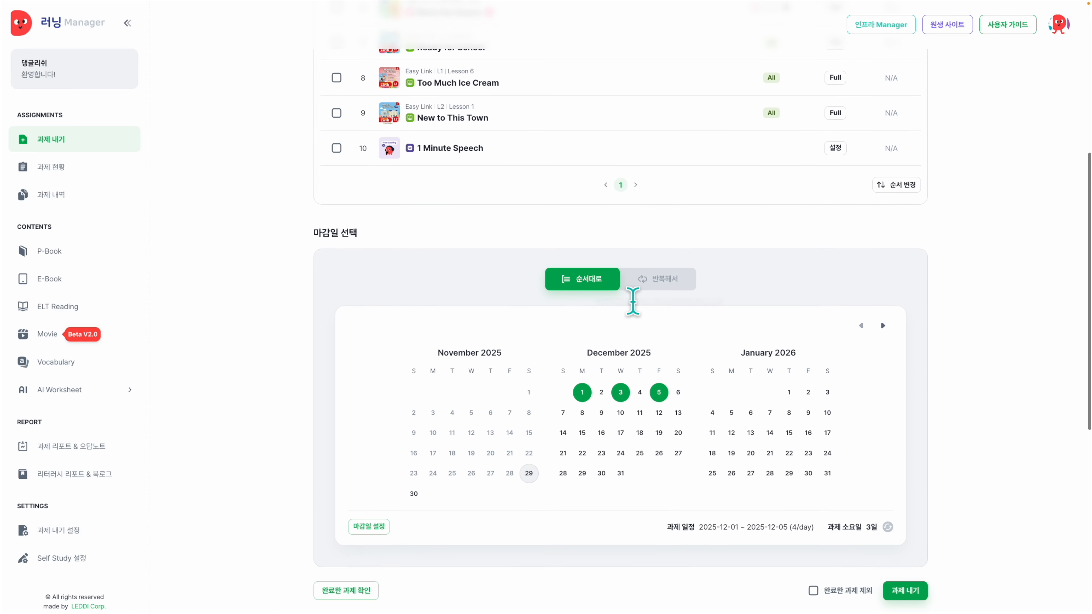
{"action": "scroll", "coordinate": [632, 302], "scroll_direction": "down", "scroll_amount": 1}
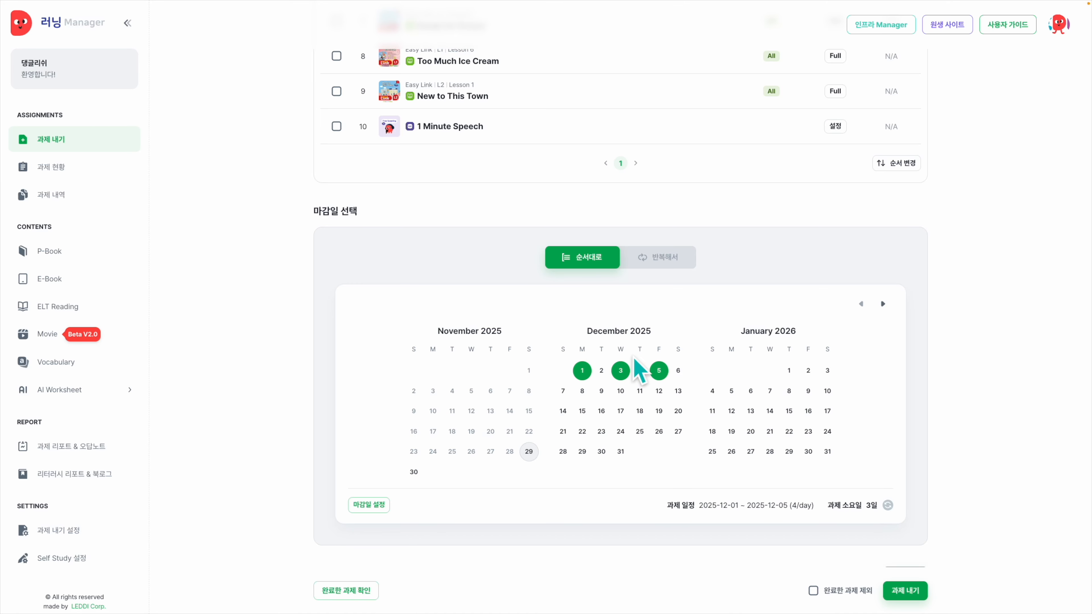
{"action": "scroll", "coordinate": [634, 359], "scroll_direction": "down", "scroll_amount": 8}
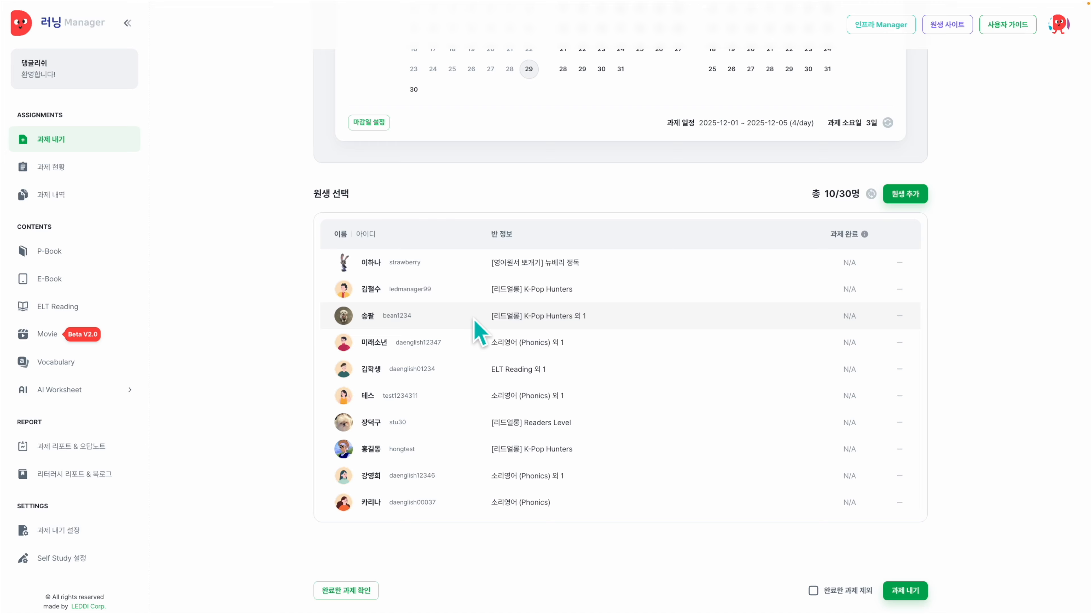
{"action": "left_click", "coordinate": [361, 593]}
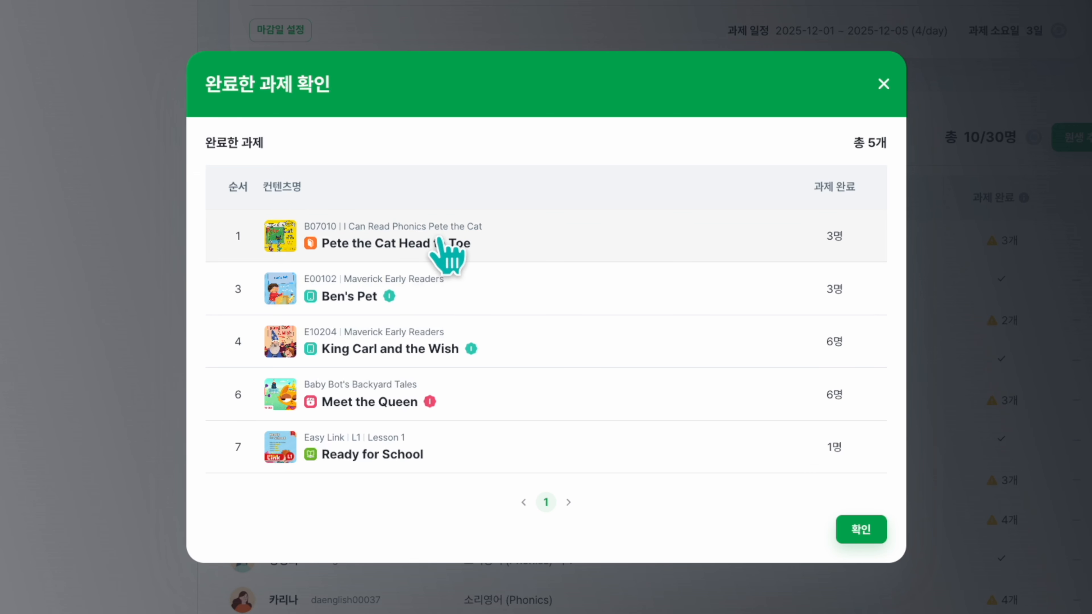
{"action": "left_click", "coordinate": [445, 245]}
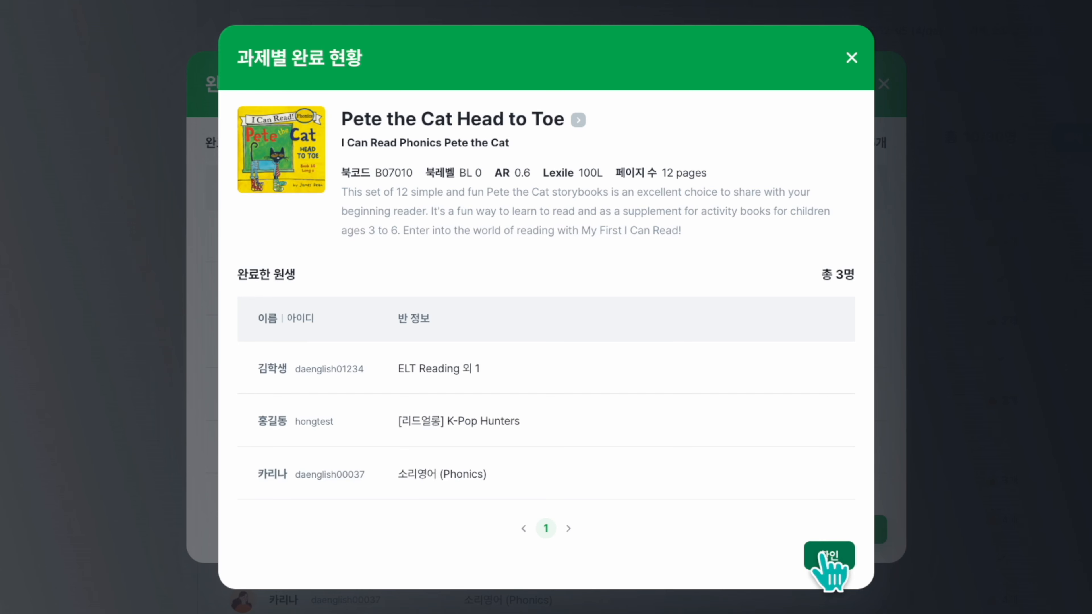
{"action": "left_click", "coordinate": [821, 552]}
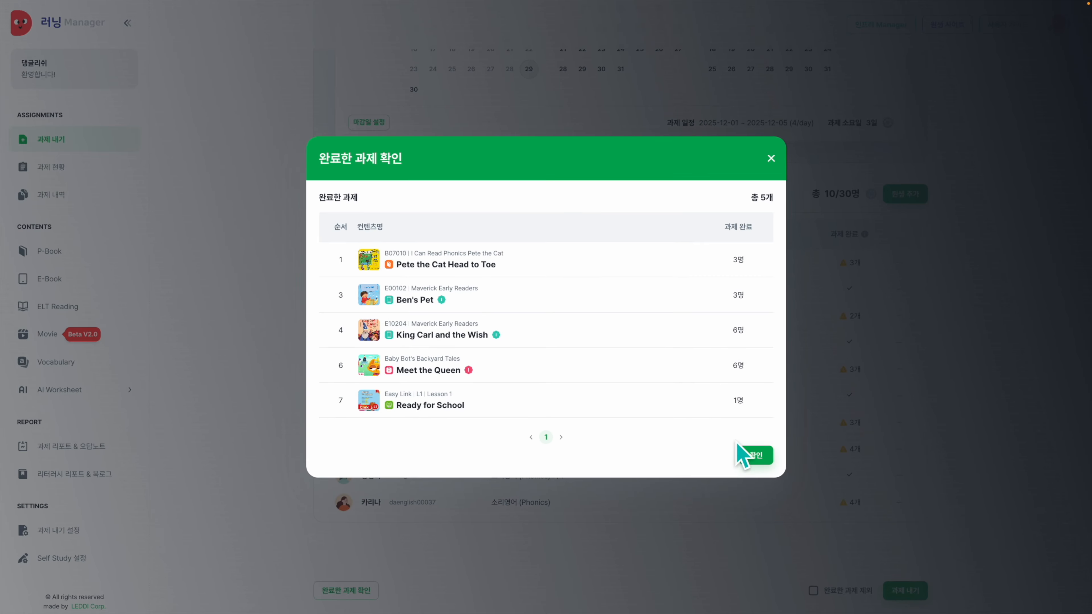
{"action": "left_click", "coordinate": [755, 456]}
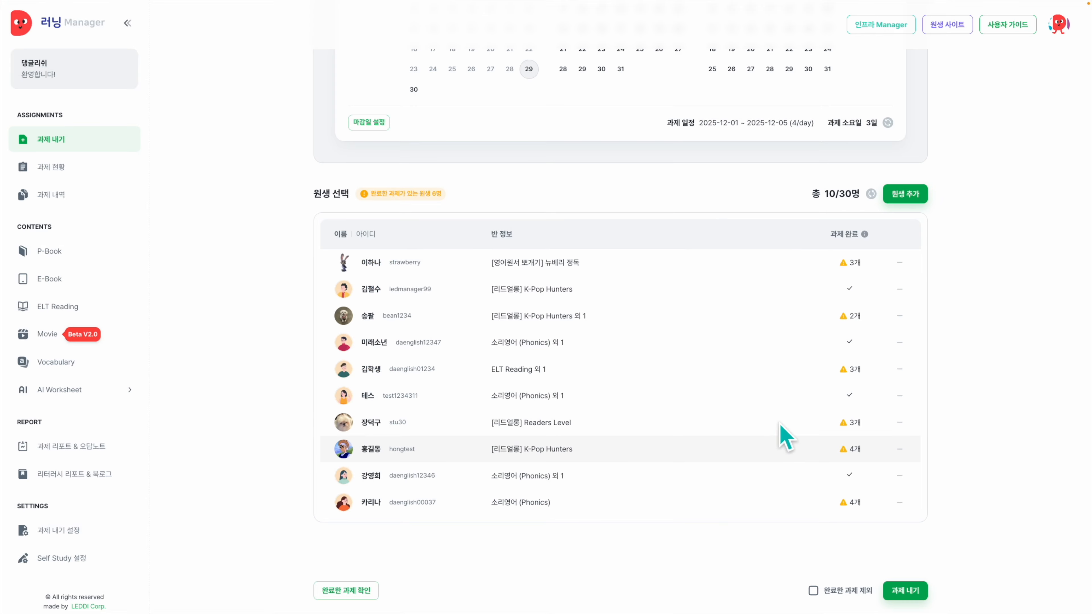
From the first row of the content list, view which students have completed that book.
{"action": "scroll", "coordinate": [722, 457], "scroll_direction": "up", "scroll_amount": 15}
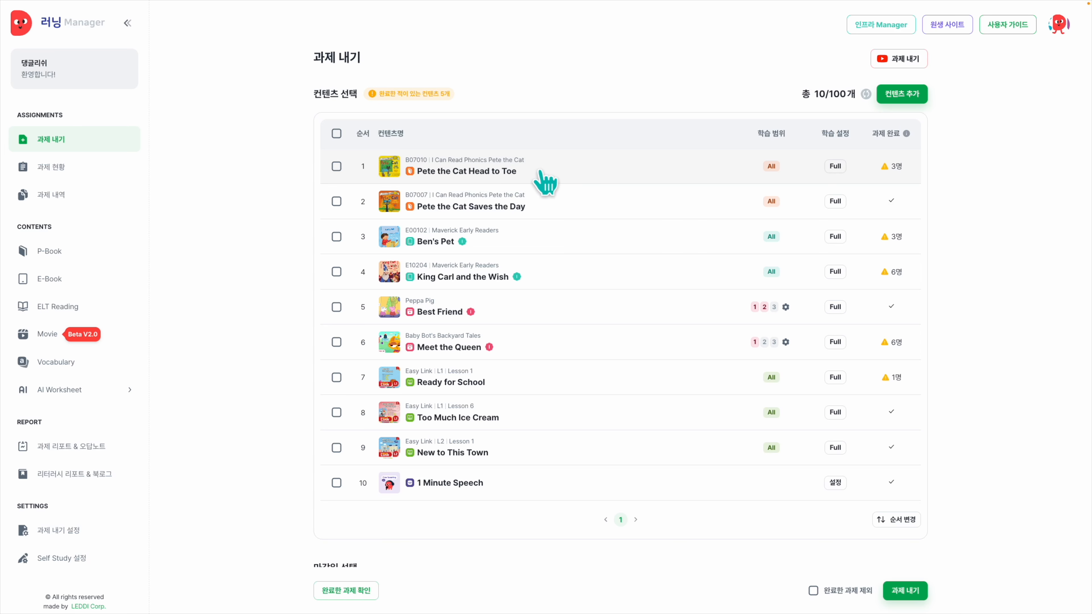
{"action": "left_click", "coordinate": [896, 167]}
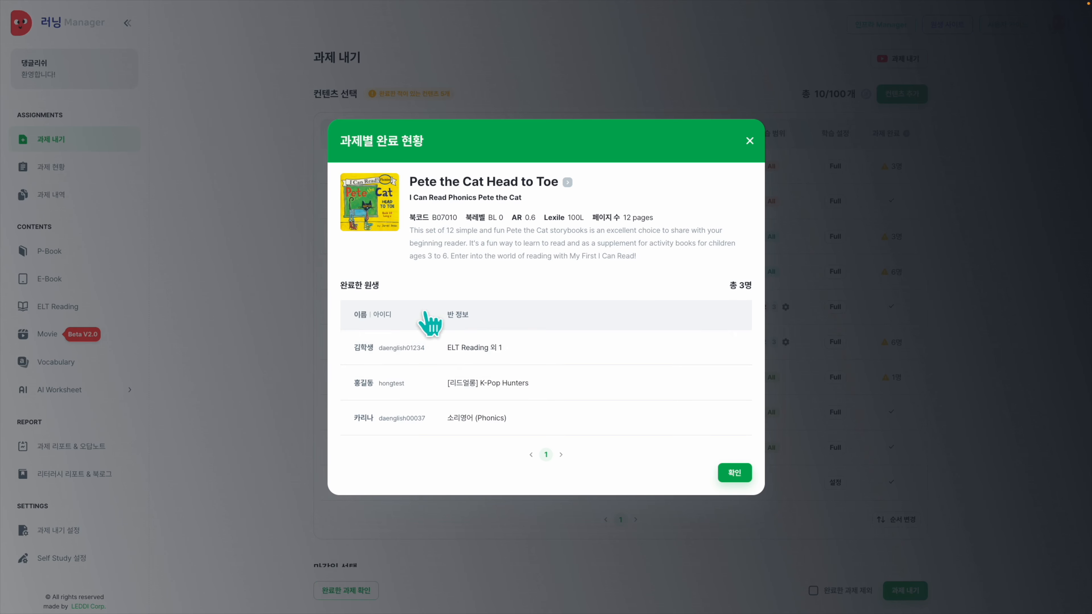
{"action": "left_click", "coordinate": [734, 473]}
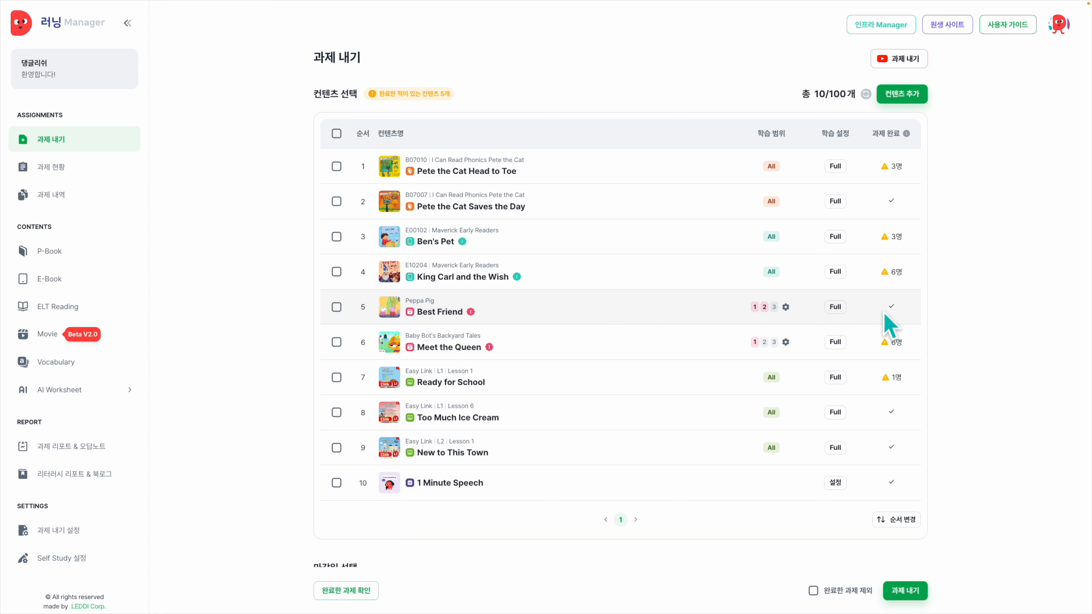
View the completed contents of the first student in the selected student list.
{"action": "scroll", "coordinate": [885, 314], "scroll_direction": "down", "scroll_amount": 15}
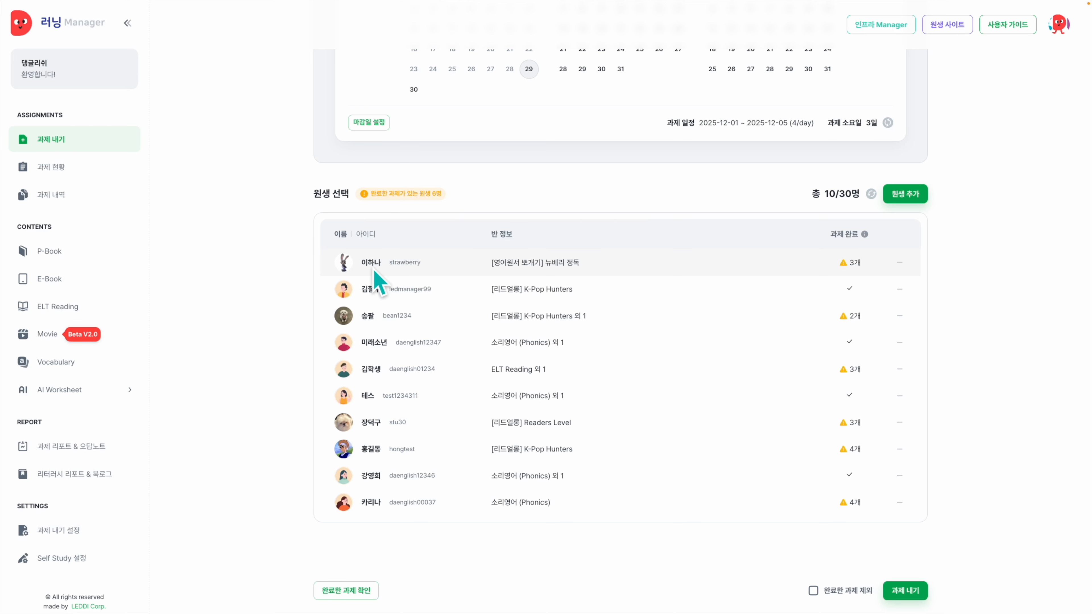
{"action": "left_click", "coordinate": [853, 265]}
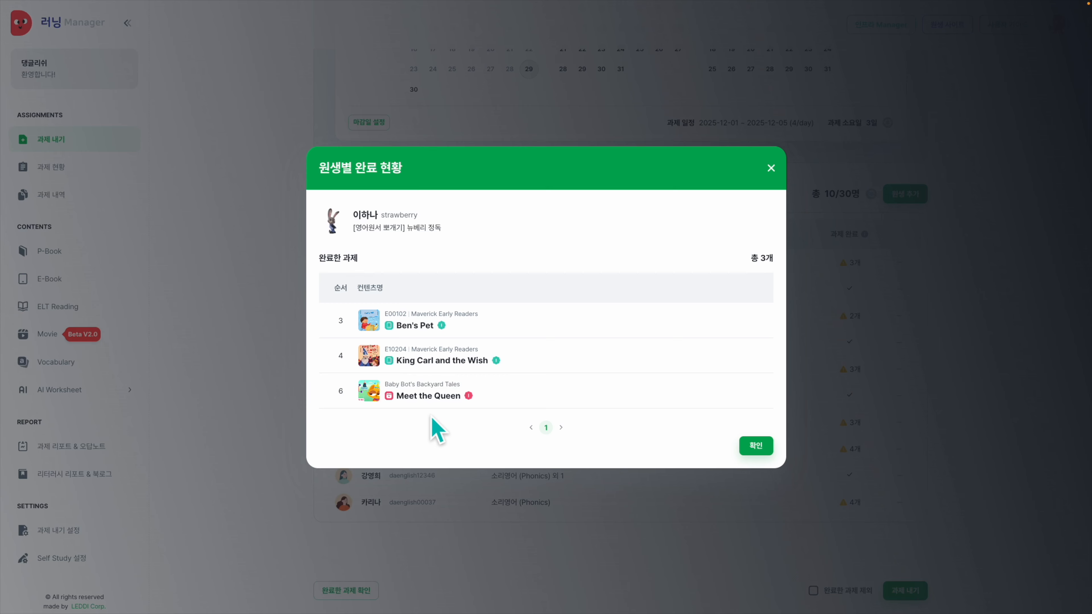
{"action": "left_click", "coordinate": [749, 448]}
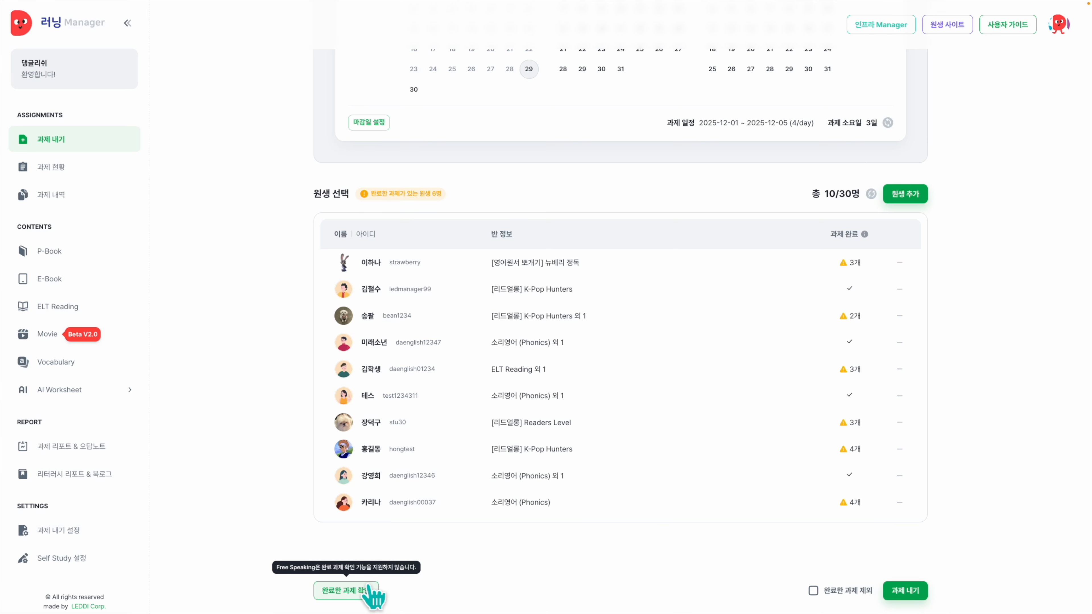
Add the Word Up vocabulary units Family #1 and Family #2 to the assignment's contents.
{"action": "scroll", "coordinate": [653, 458], "scroll_direction": "up", "scroll_amount": 10}
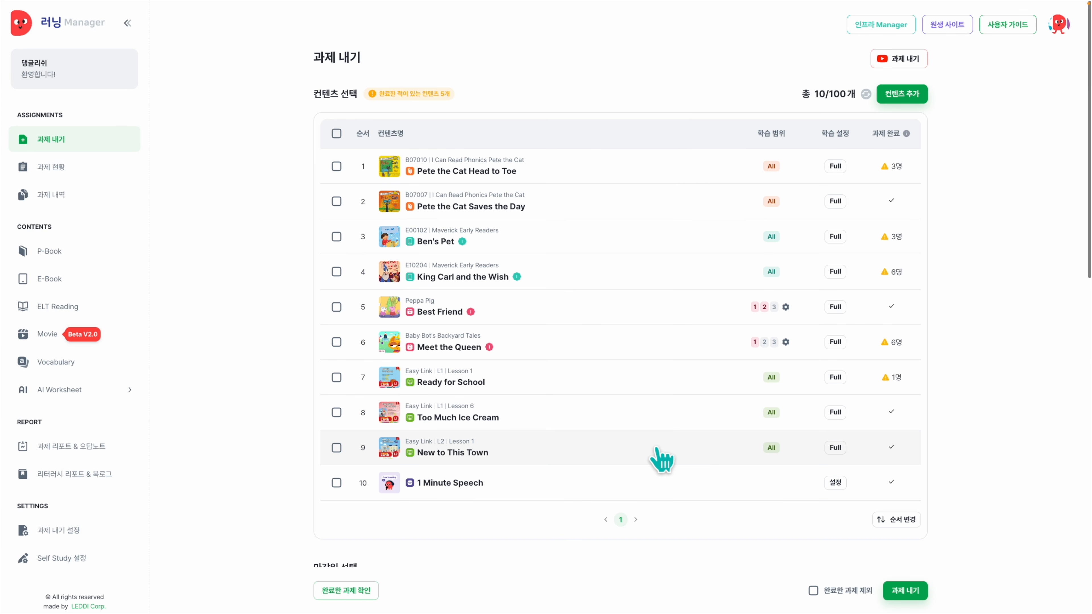
{"action": "left_click", "coordinate": [897, 97]}
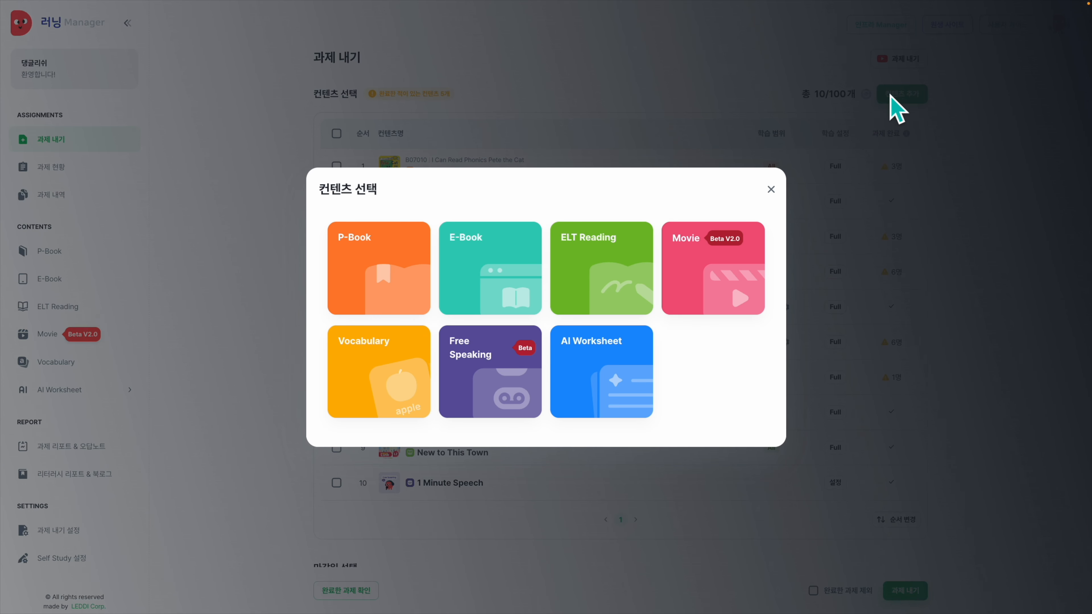
{"action": "left_click", "coordinate": [428, 381]}
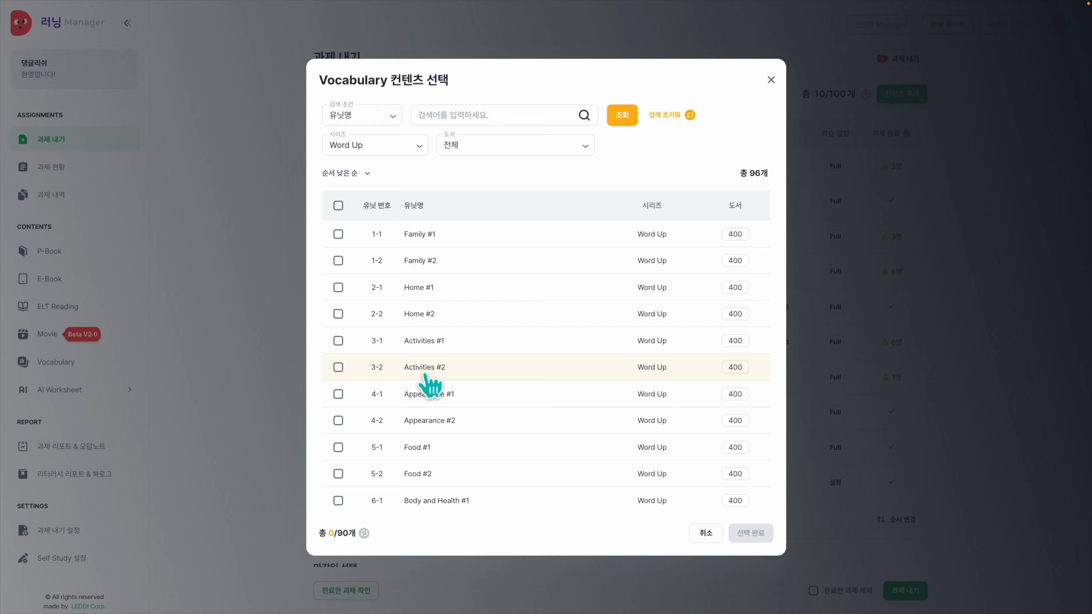
{"action": "left_click", "coordinate": [432, 241]}
{"action": "left_click", "coordinate": [438, 264]}
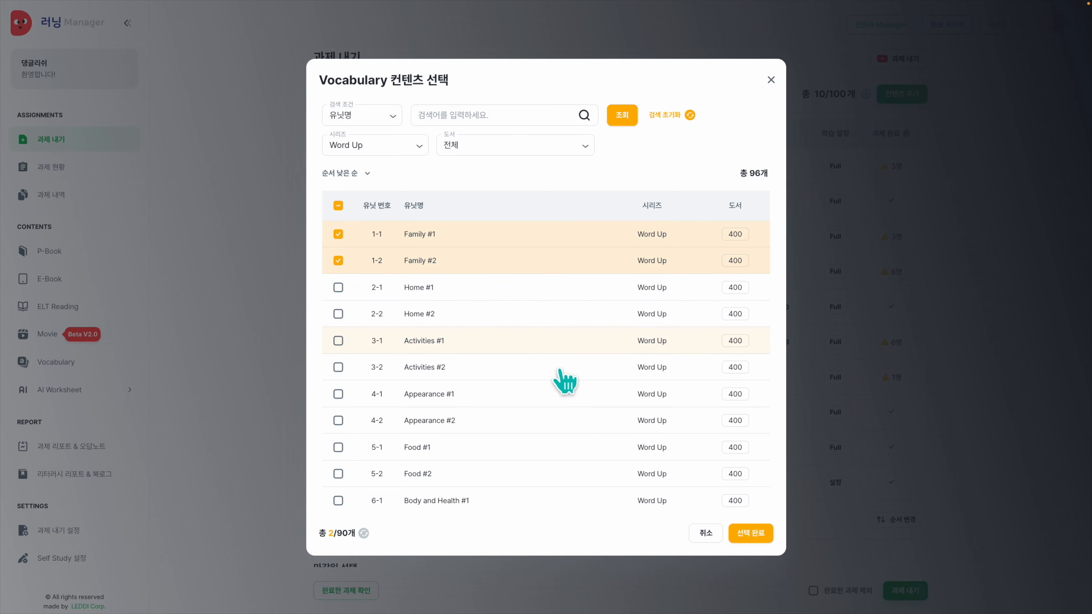
{"action": "left_click", "coordinate": [752, 534]}
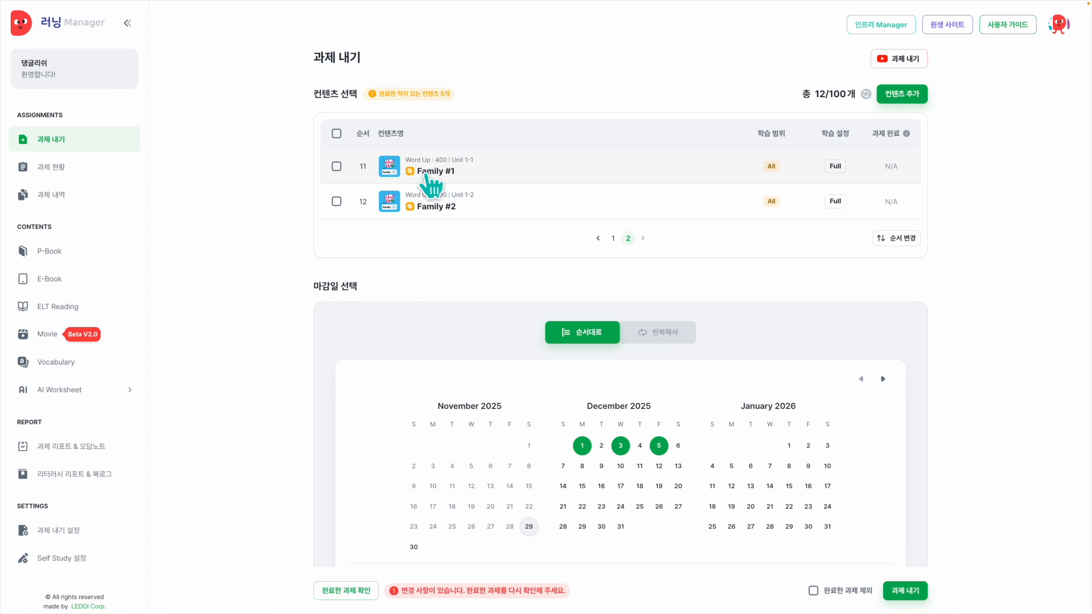
Examine the completion status in the student list and on the first page of the content list.
{"action": "scroll", "coordinate": [439, 207], "scroll_direction": "down", "scroll_amount": 10}
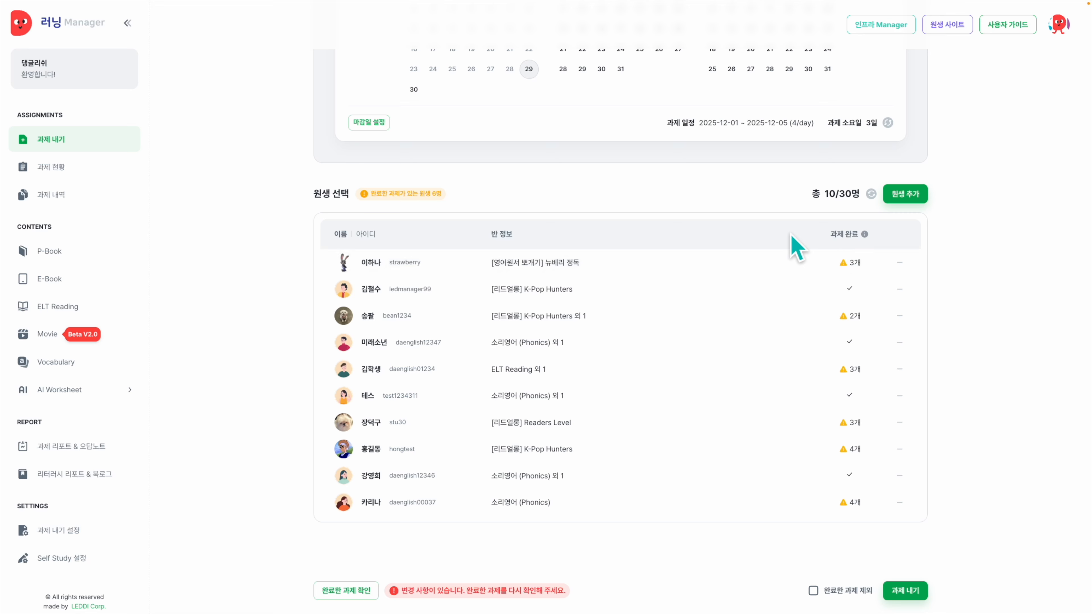
{"action": "scroll", "coordinate": [736, 285], "scroll_direction": "up", "scroll_amount": 5}
{"action": "scroll", "coordinate": [736, 286], "scroll_direction": "up", "scroll_amount": 2}
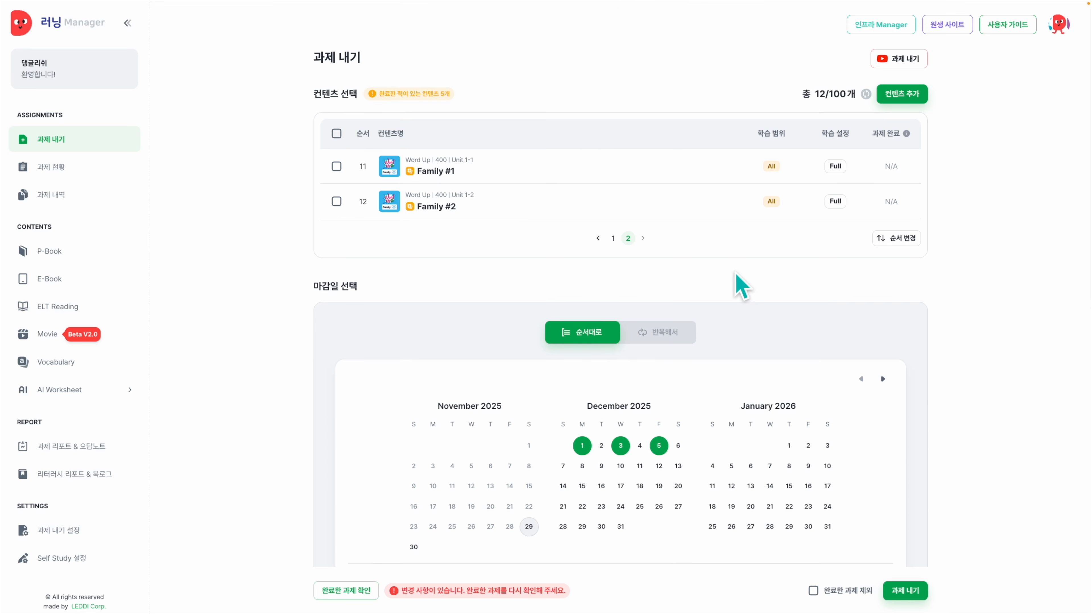
{"action": "left_click", "coordinate": [613, 238]}
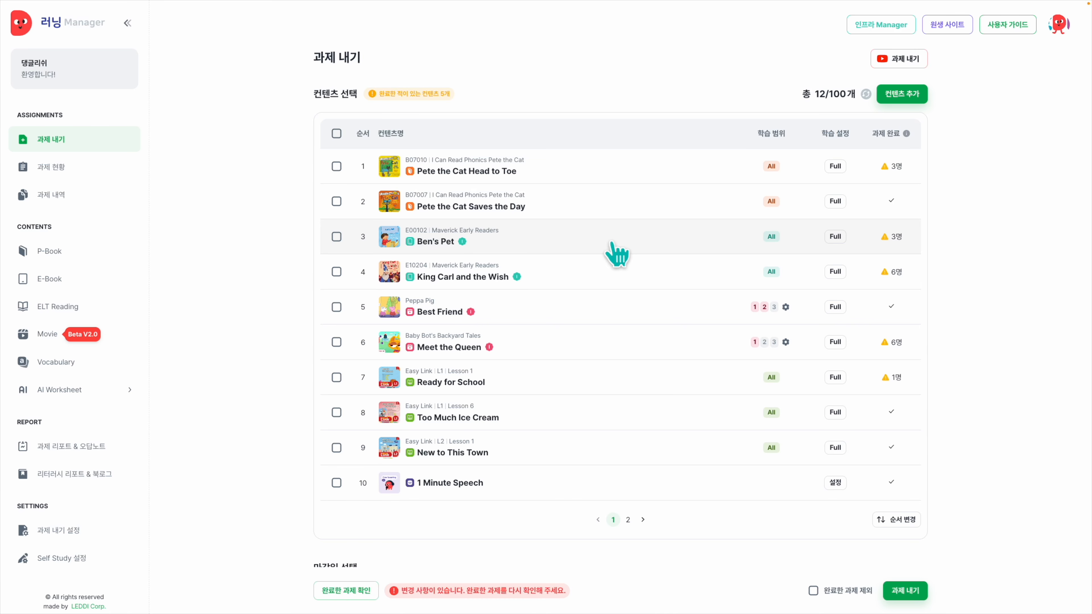
{"action": "left_click", "coordinate": [337, 237]}
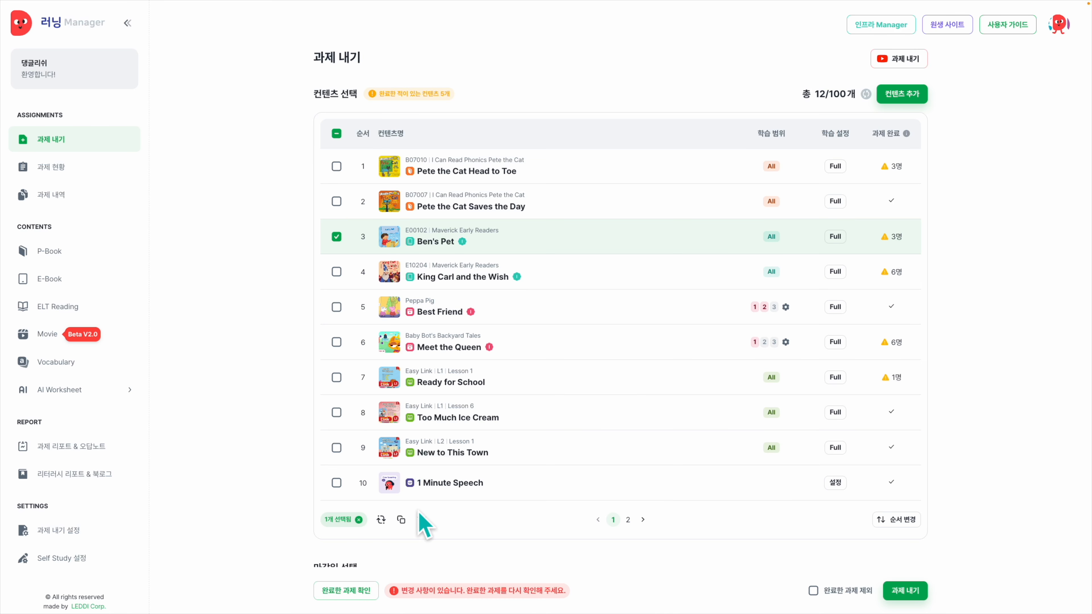
{"action": "left_click", "coordinate": [337, 239]}
{"action": "scroll", "coordinate": [344, 264], "scroll_direction": "down", "scroll_amount": 10}
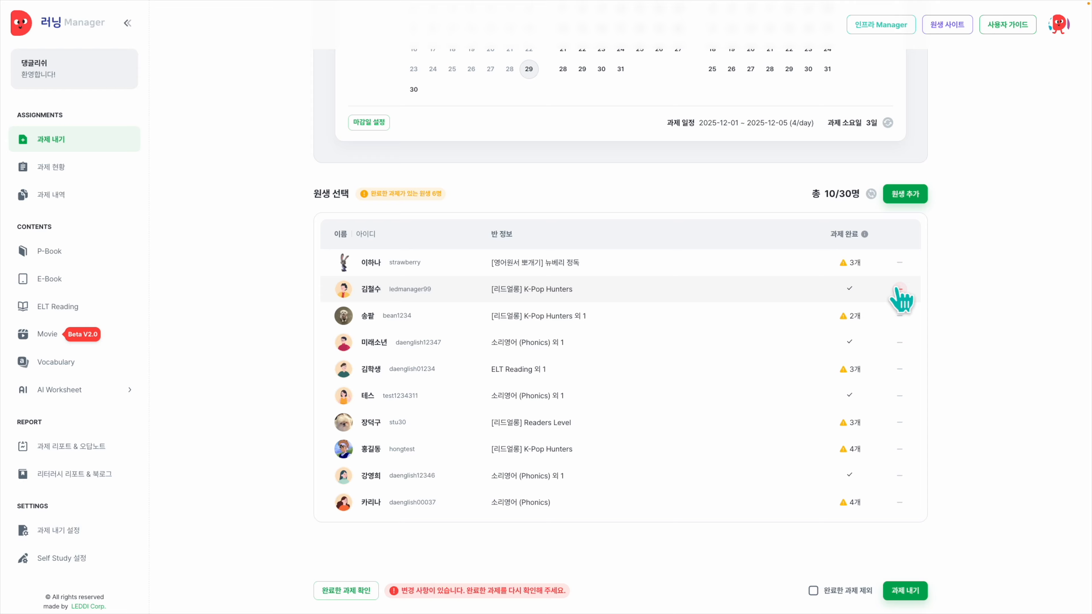
Exclude already completed assignments from this assignment and review the second page of the content list.
{"action": "left_click", "coordinate": [813, 591]}
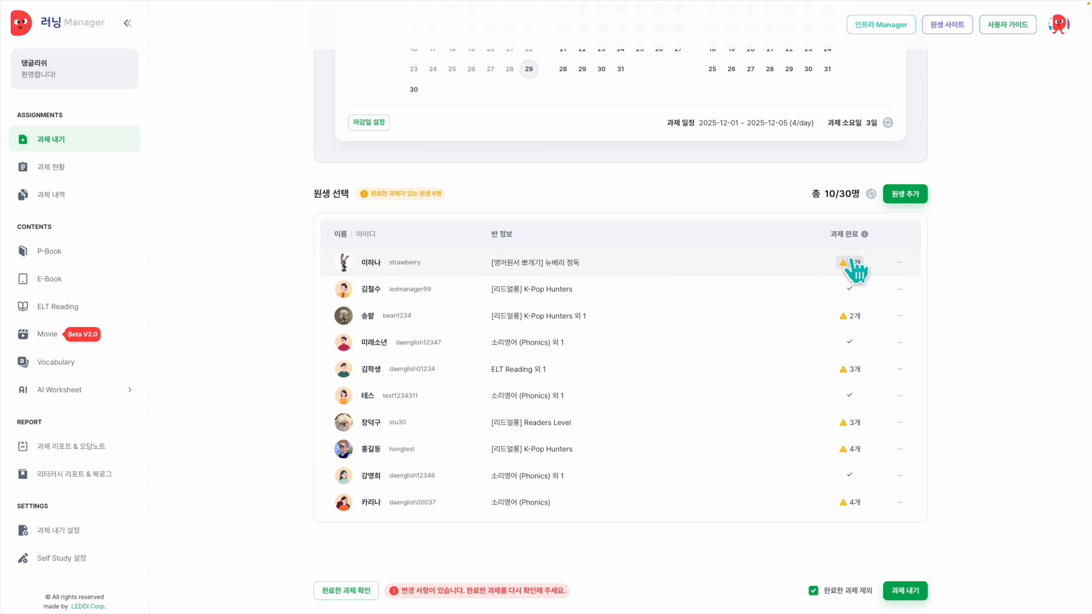
{"action": "scroll", "coordinate": [843, 262], "scroll_direction": "up", "scroll_amount": 15}
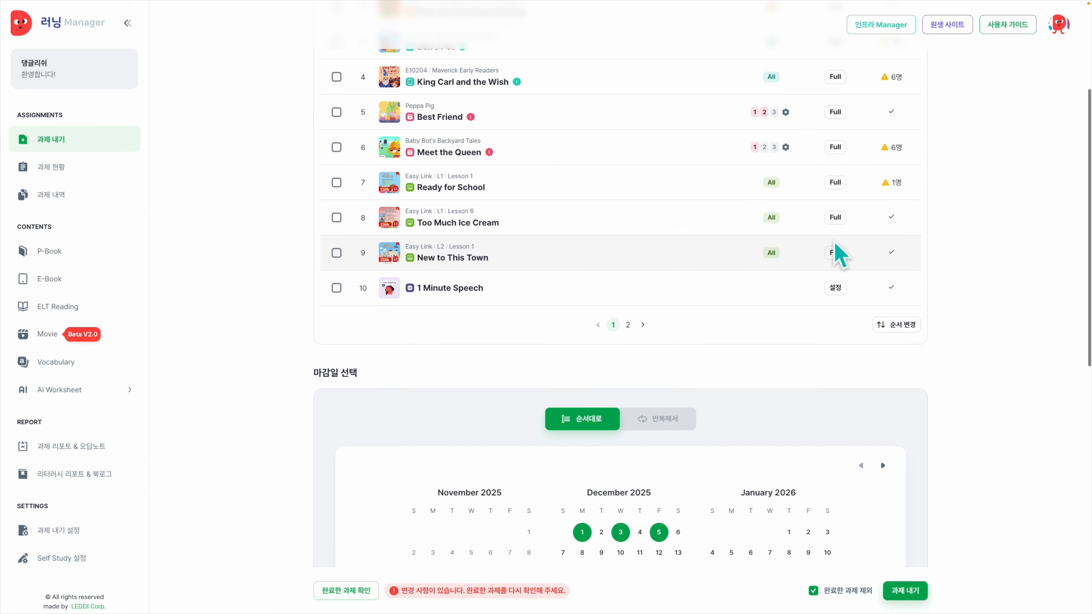
{"action": "left_click", "coordinate": [627, 473]}
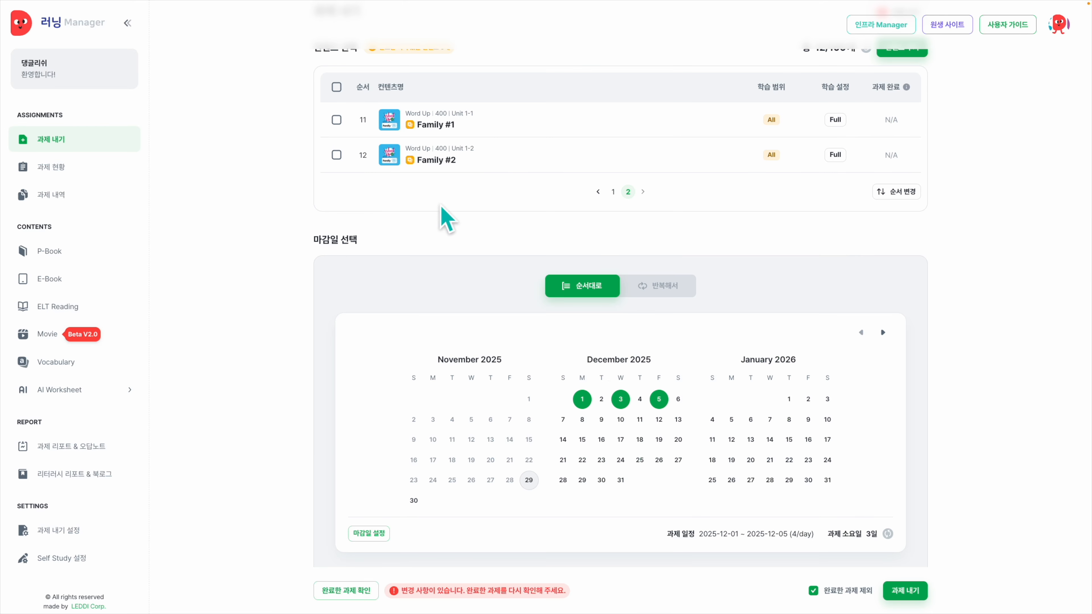
{"action": "scroll", "coordinate": [405, 168], "scroll_direction": "down", "scroll_amount": 10}
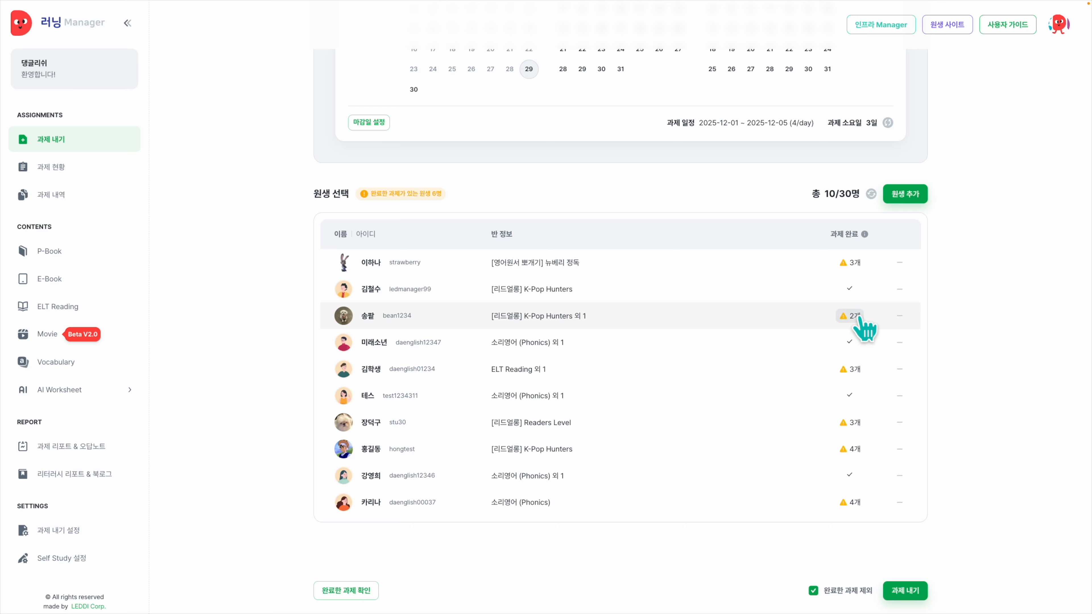
Proceed to the assignment review and rename the assignment as "[레디 메뉴얼] 과제 여러개 내기".
{"action": "mouse_move", "coordinate": [855, 597]}
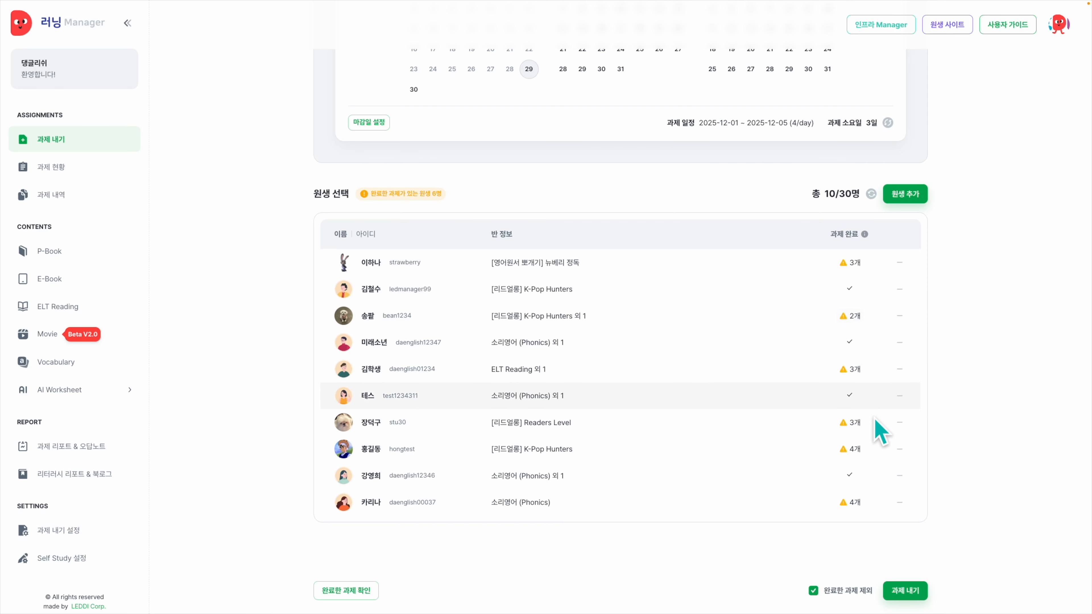
{"action": "left_click", "coordinate": [894, 594]}
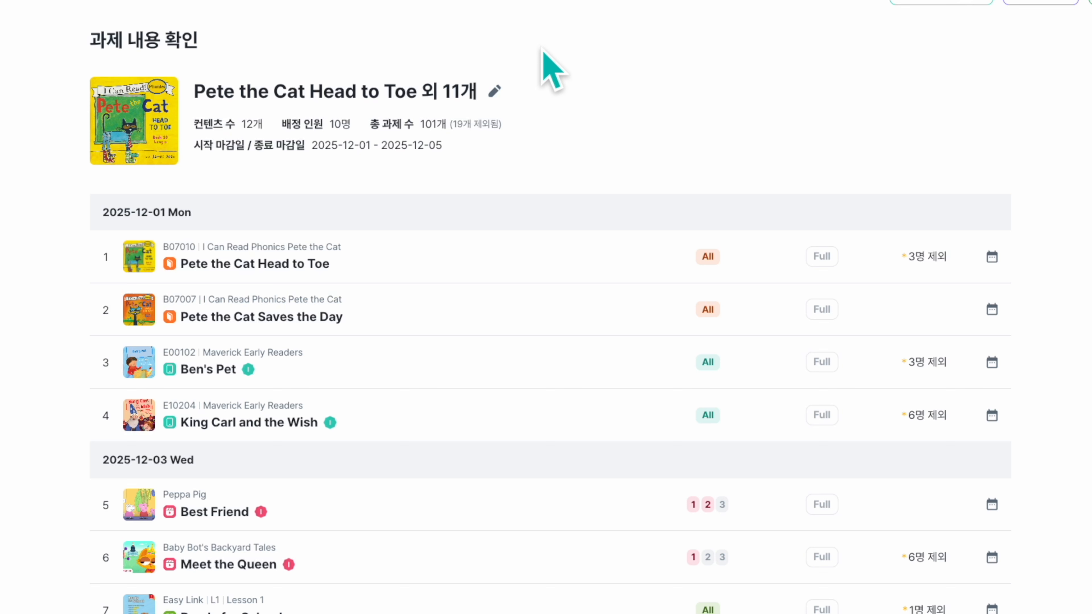
{"action": "left_click", "coordinate": [494, 91]}
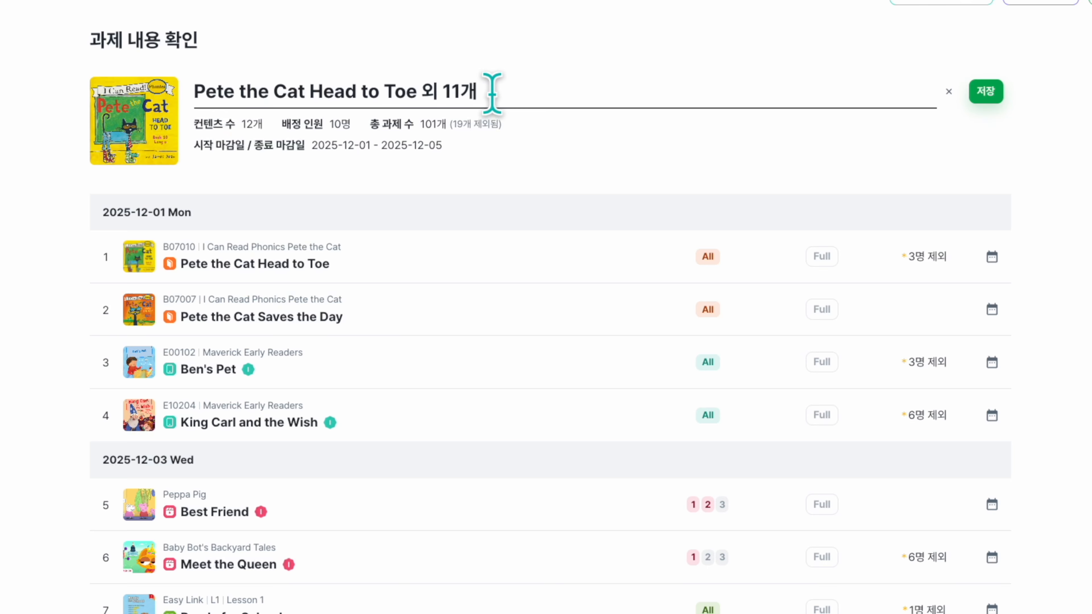
{"action": "left_click_drag", "start_coordinate": [492, 92], "coordinate": [185, 87]}
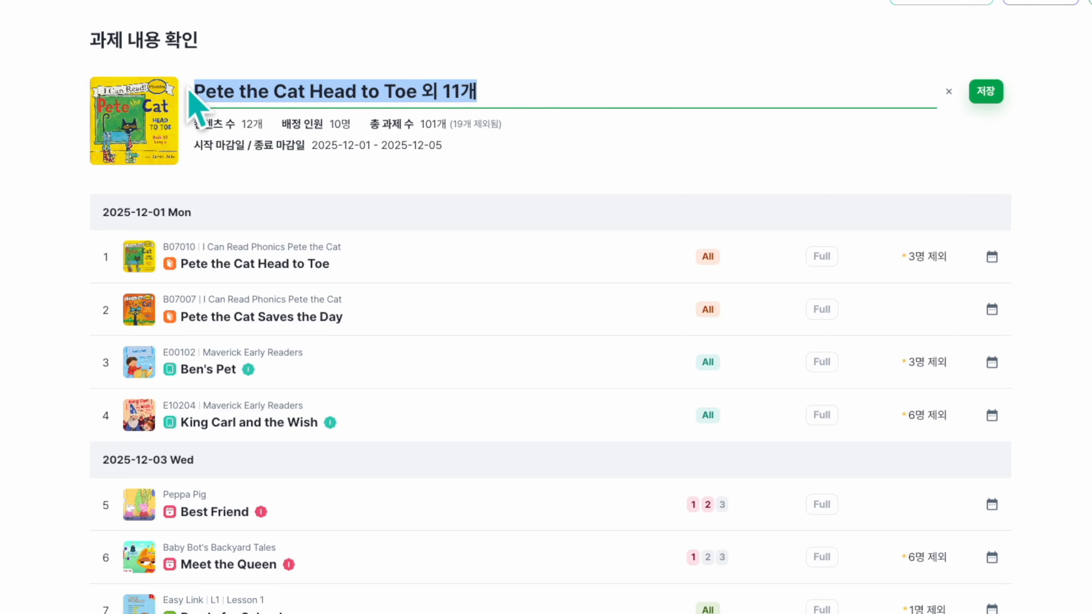
{"action": "type", "text": "[레디 메"}
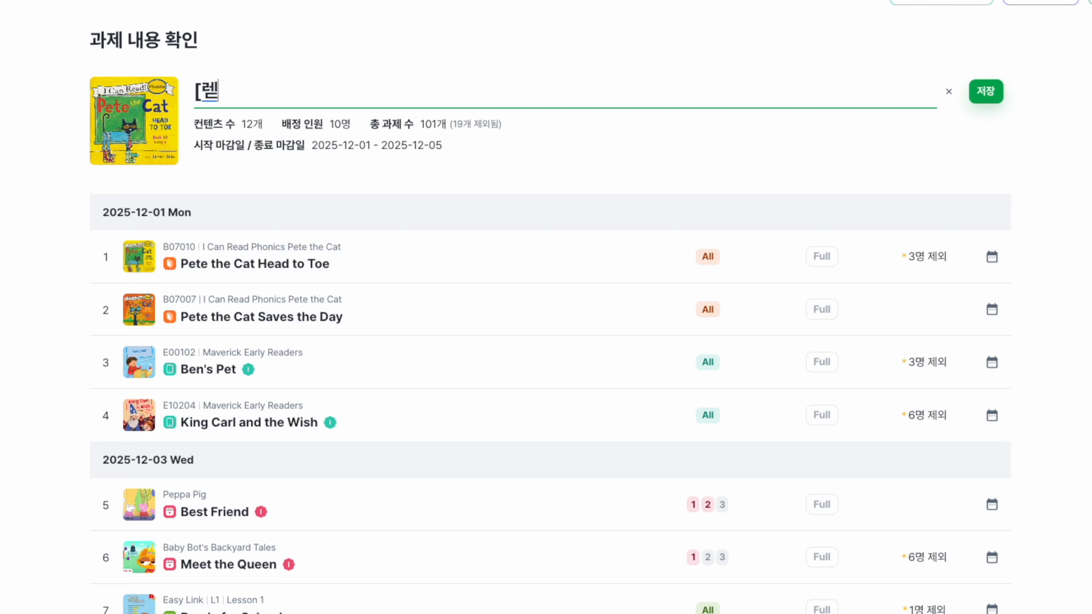
{"action": "type", "text": "뉴얼] "}
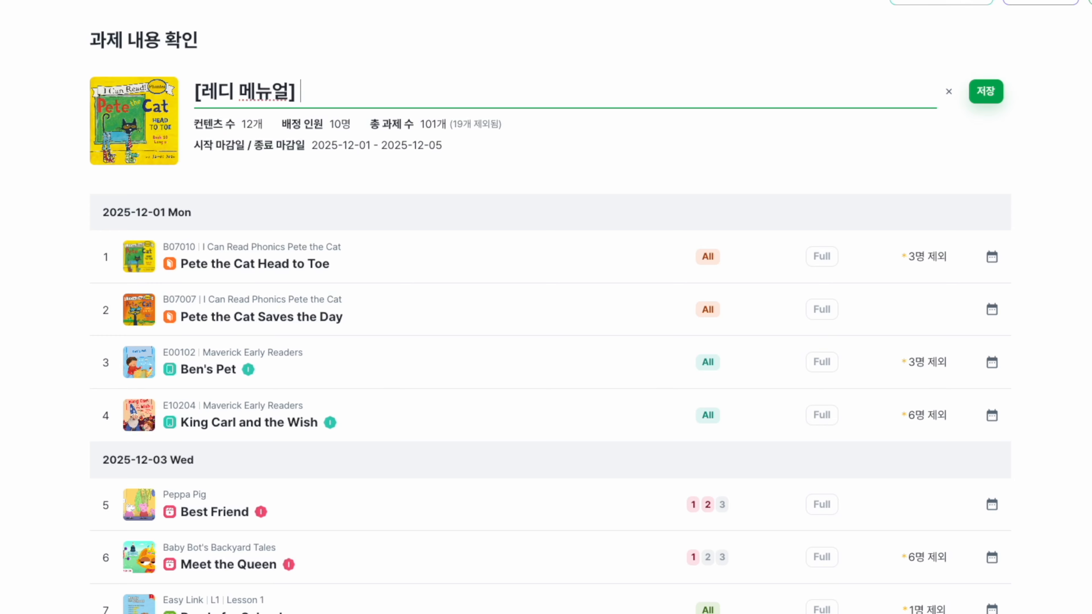
{"action": "type", "text": "괒제 여러개 내기"}
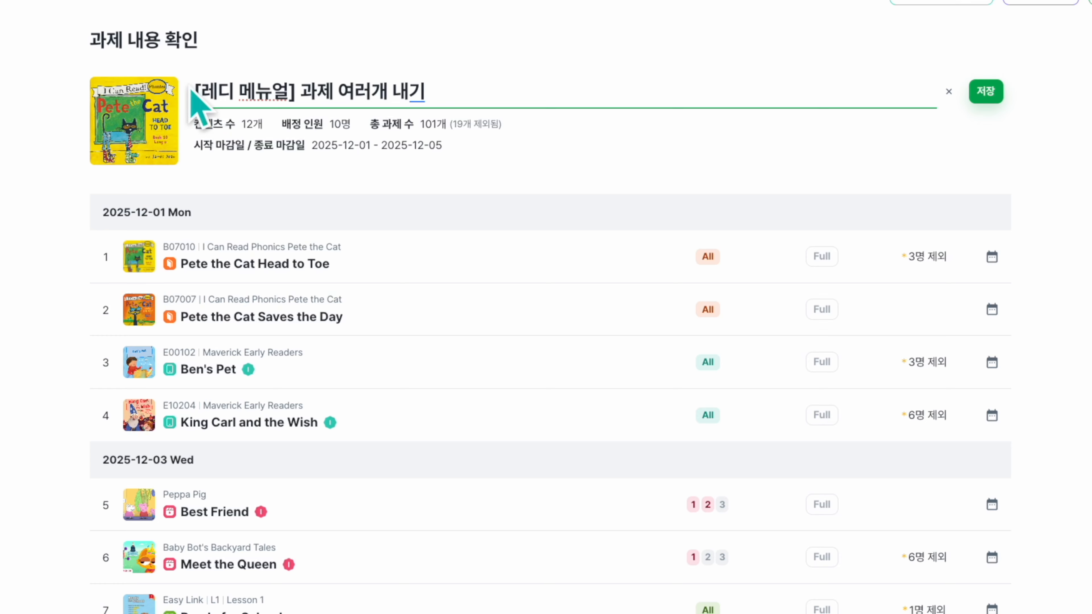
{"action": "left_click", "coordinate": [986, 92]}
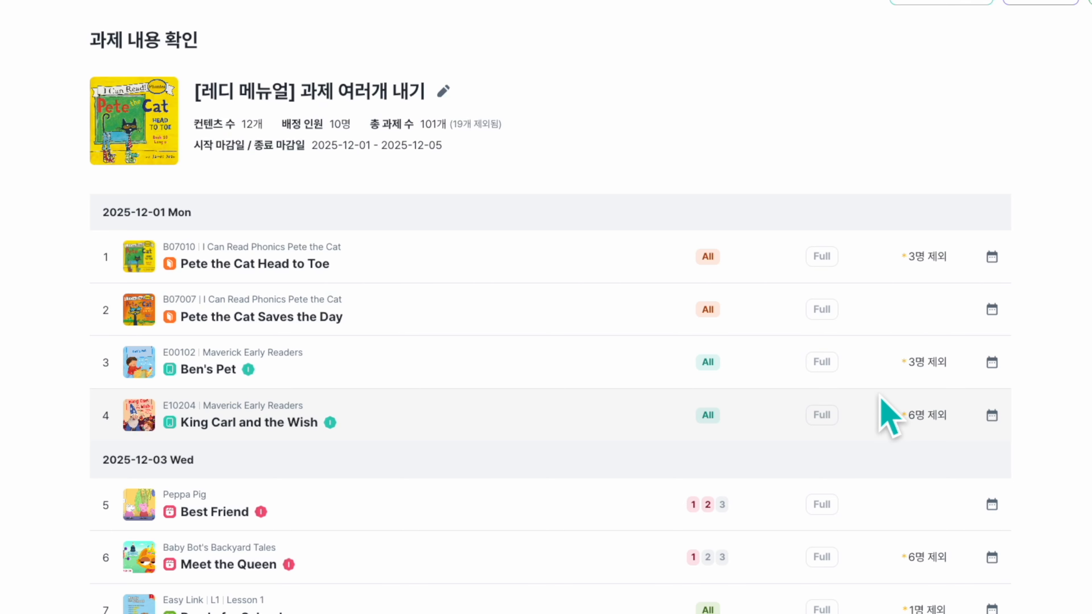
Move the deadline of 1 Minute Speech to 2025-12-06 and submit the assignment.
{"action": "scroll", "coordinate": [517, 334], "scroll_direction": "down", "scroll_amount": 4}
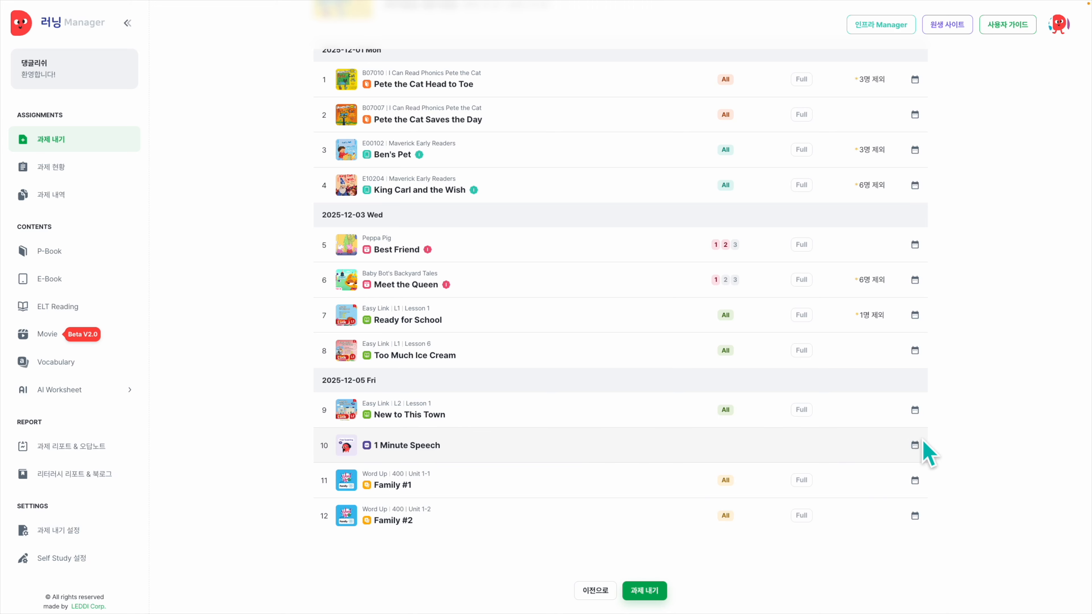
{"action": "left_click", "coordinate": [916, 445]}
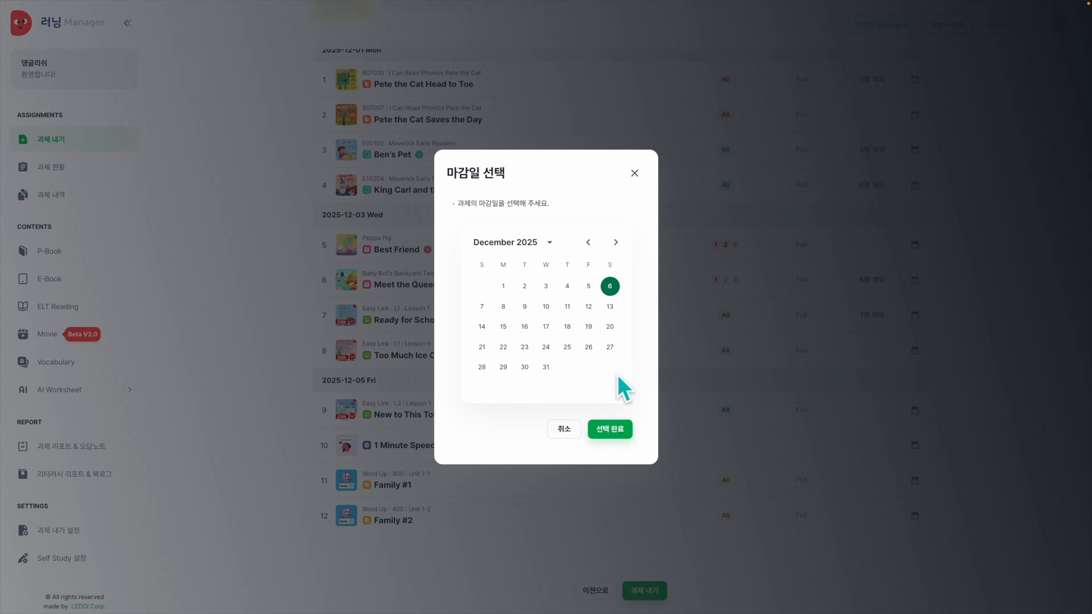
{"action": "left_click", "coordinate": [611, 430]}
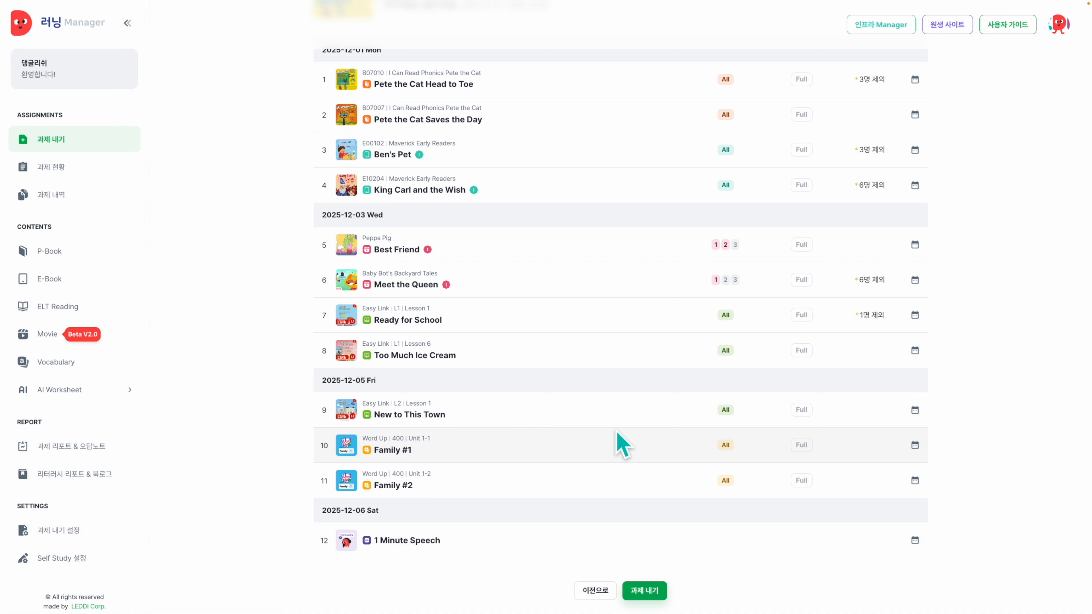
{"action": "left_click", "coordinate": [644, 594]}
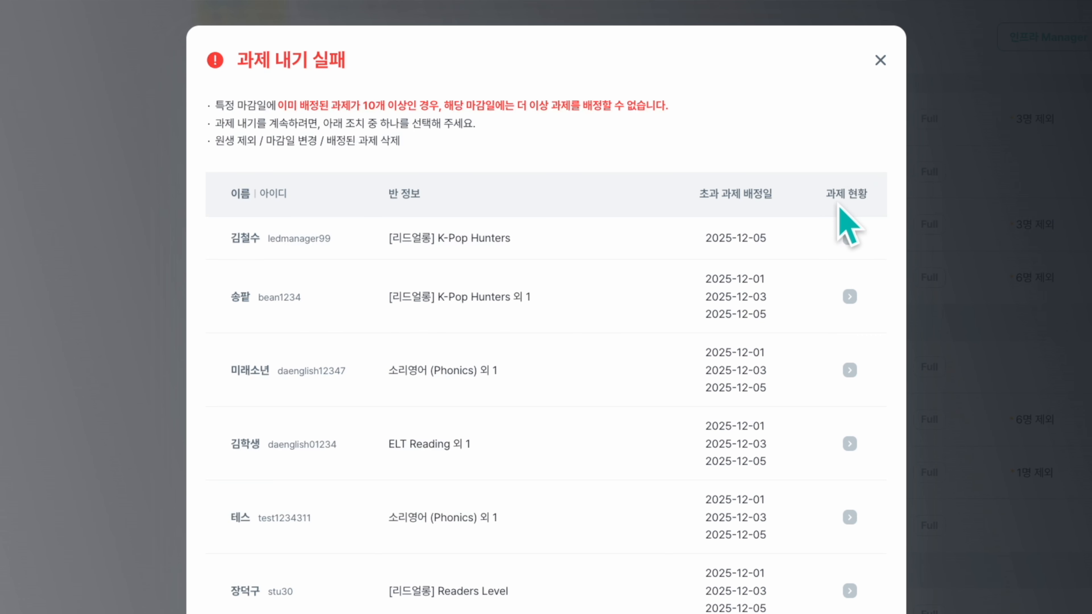
In the second listed student's assignment status, delete Diary of a Wimpy Kid The Ugly Truth and Pete the Cat and the Space Chase for 2025-12-01.
{"action": "left_click", "coordinate": [849, 297]}
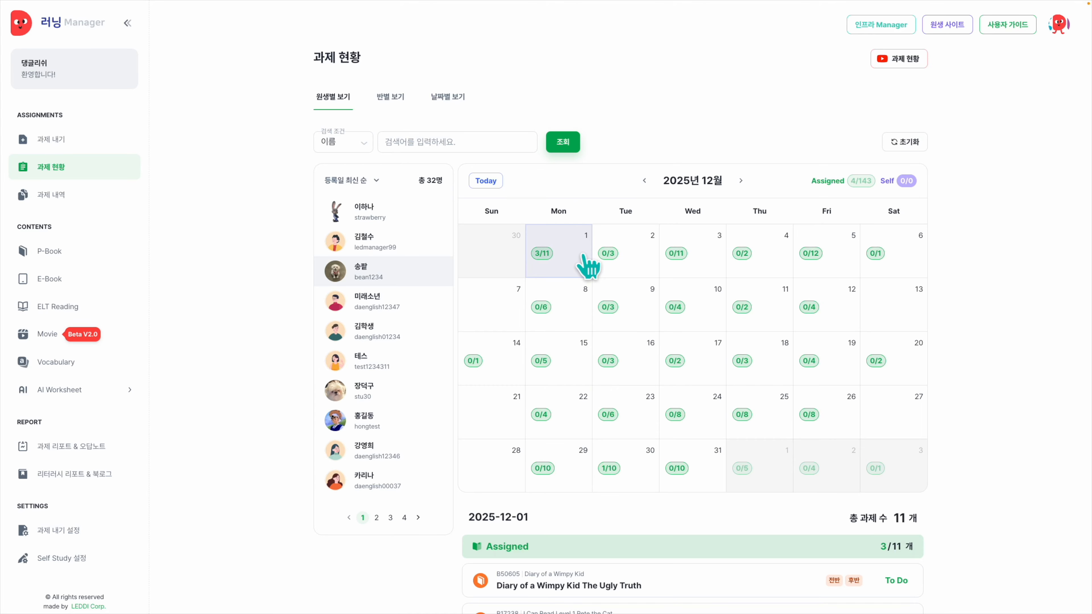
{"action": "scroll", "coordinate": [588, 267], "scroll_direction": "down", "scroll_amount": 5}
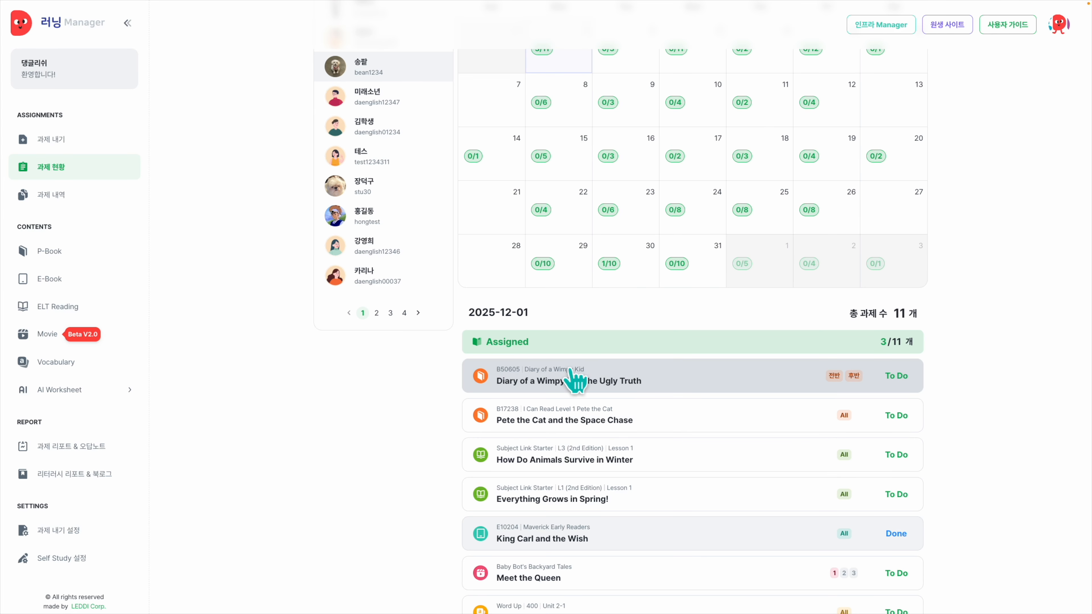
{"action": "left_click", "coordinate": [574, 378]}
{"action": "left_click", "coordinate": [338, 465]}
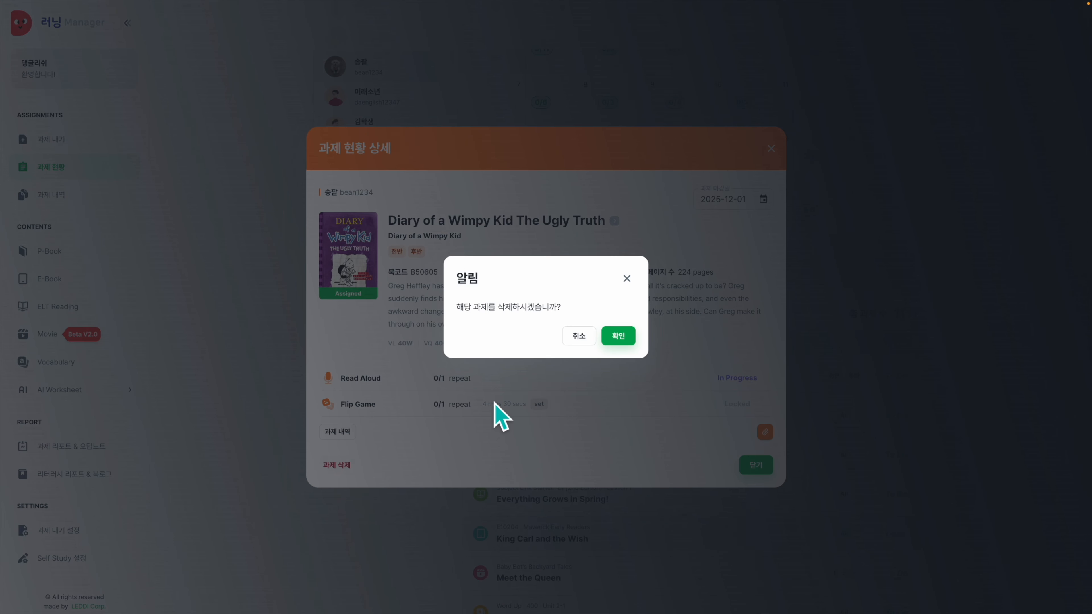
{"action": "left_click", "coordinate": [615, 338]}
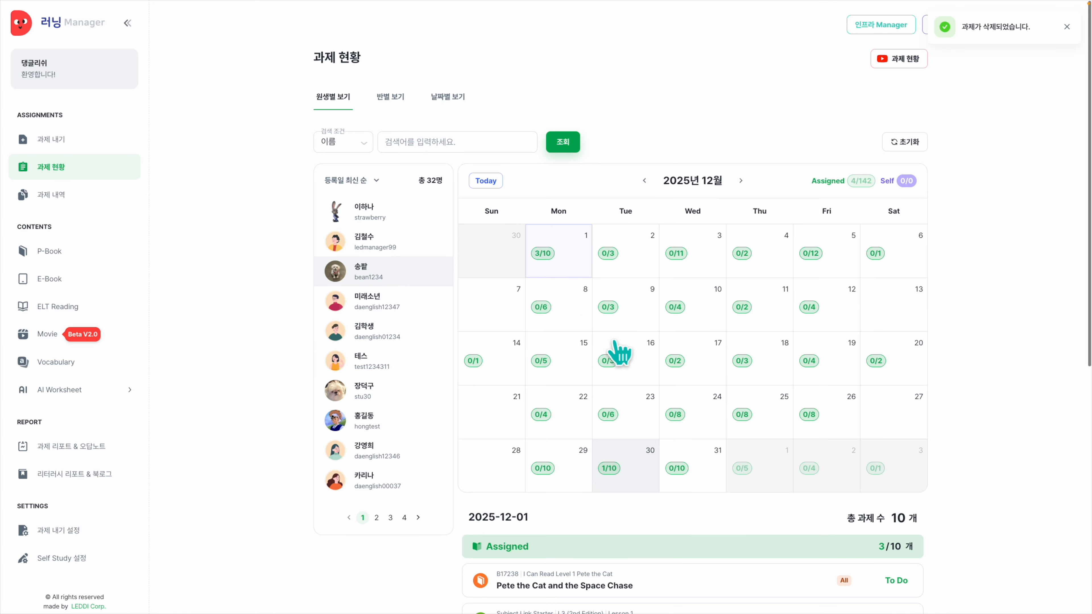
{"action": "scroll", "coordinate": [559, 302], "scroll_direction": "down", "scroll_amount": 3}
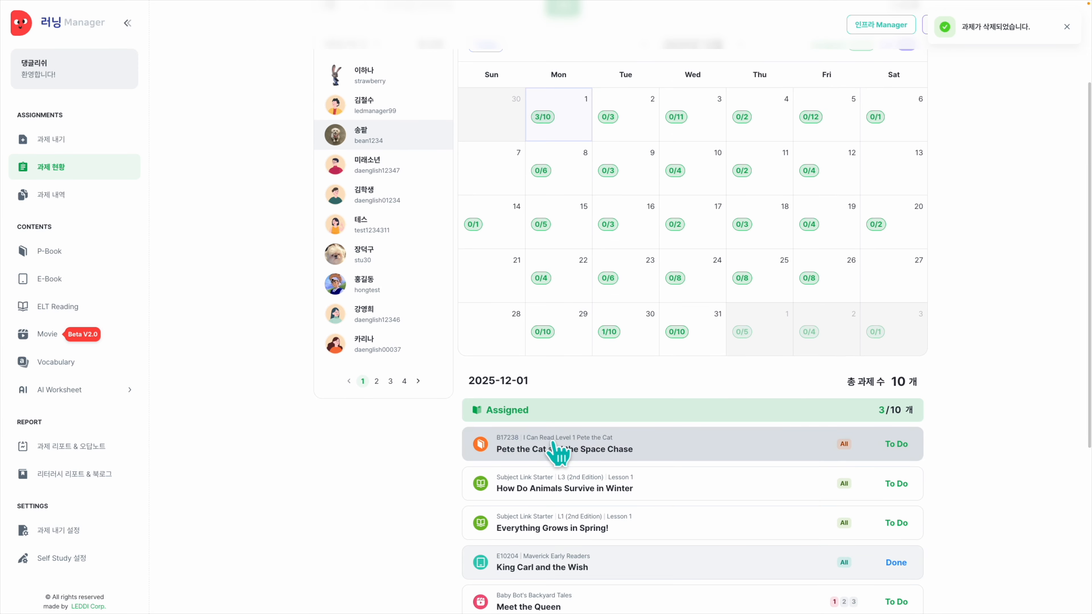
{"action": "left_click", "coordinate": [559, 452]}
{"action": "left_click", "coordinate": [338, 442]}
{"action": "left_click", "coordinate": [628, 347]}
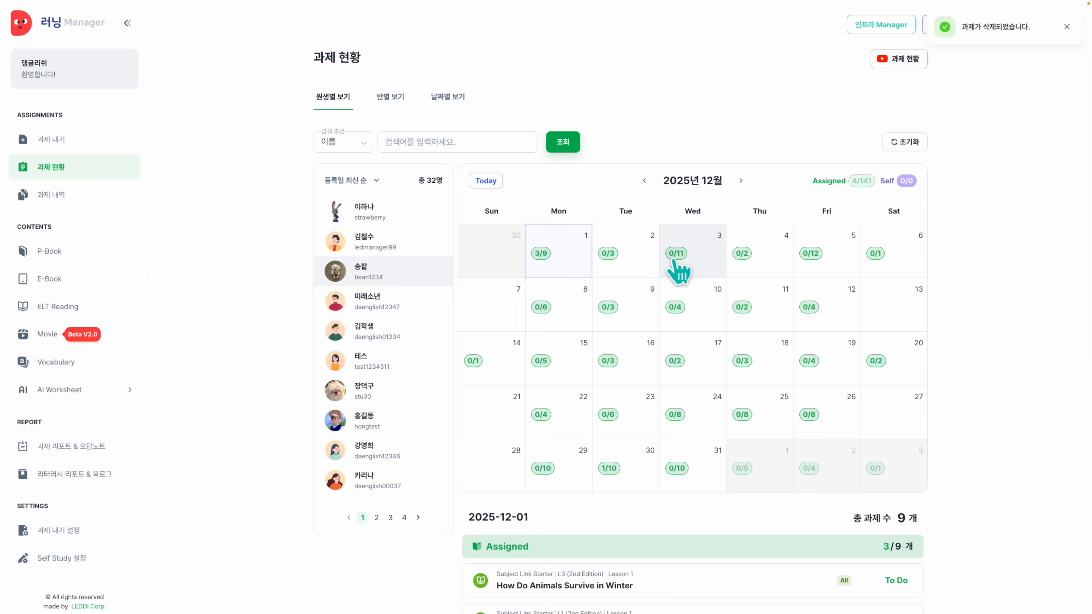
Delete Big Hair and 1 Minute Speech from the same student's assignments due 2025-12-03.
{"action": "left_click", "coordinate": [684, 270]}
{"action": "scroll", "coordinate": [594, 353], "scroll_direction": "down", "scroll_amount": 3}
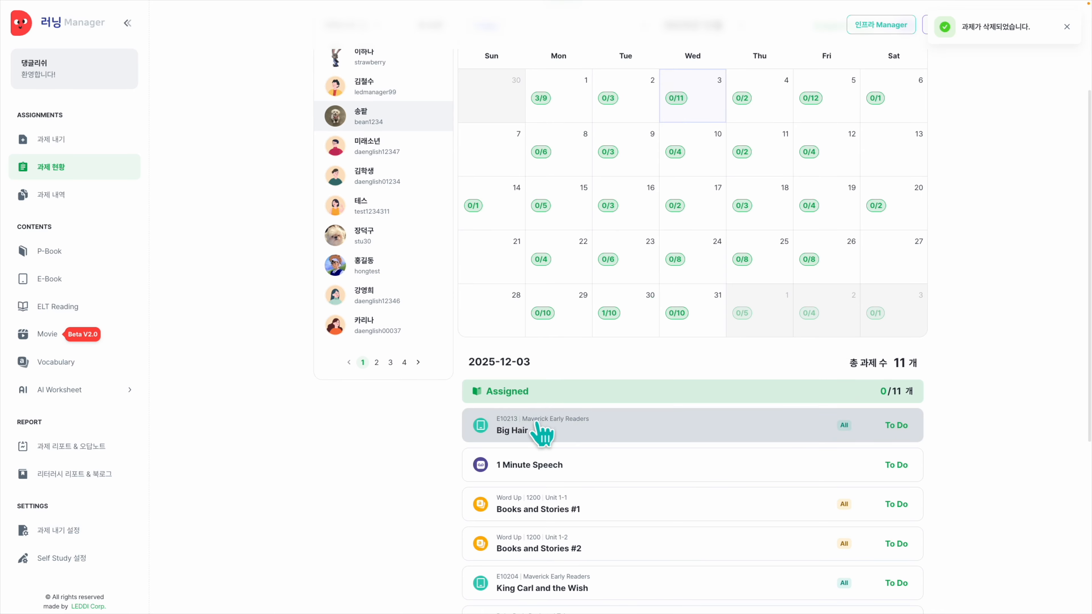
{"action": "left_click", "coordinate": [543, 435]}
{"action": "left_click", "coordinate": [338, 505]}
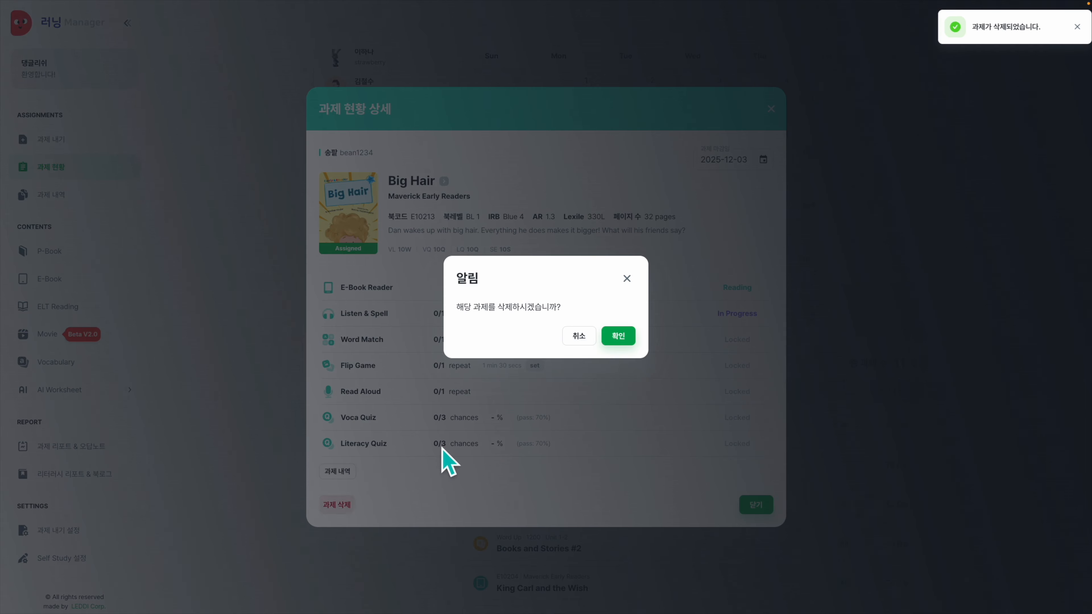
{"action": "left_click", "coordinate": [611, 343]}
{"action": "left_click", "coordinate": [543, 431]}
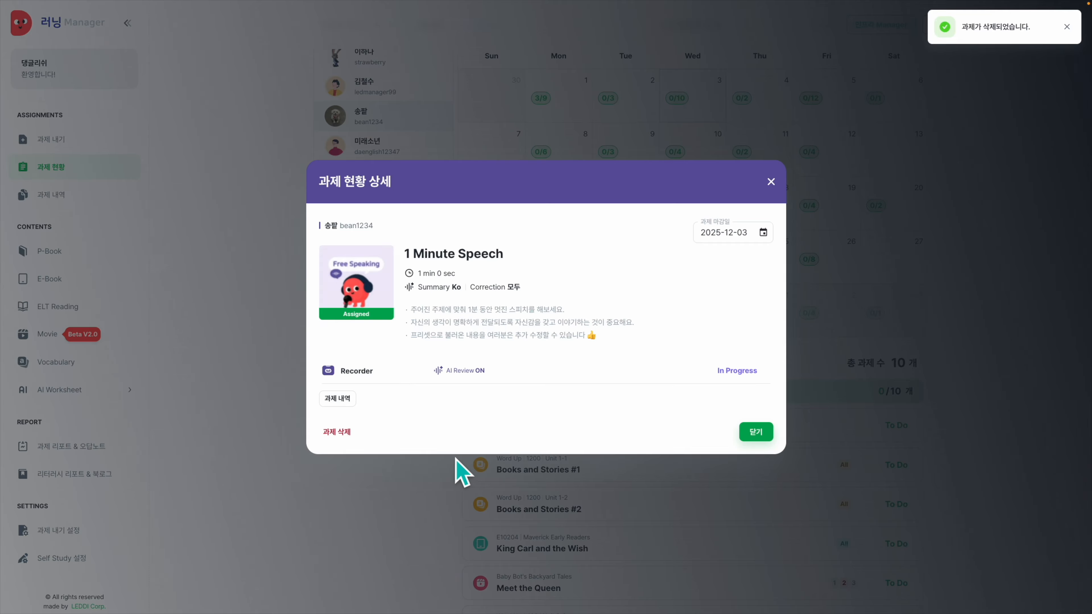
{"action": "left_click", "coordinate": [337, 432]}
{"action": "left_click", "coordinate": [635, 338]}
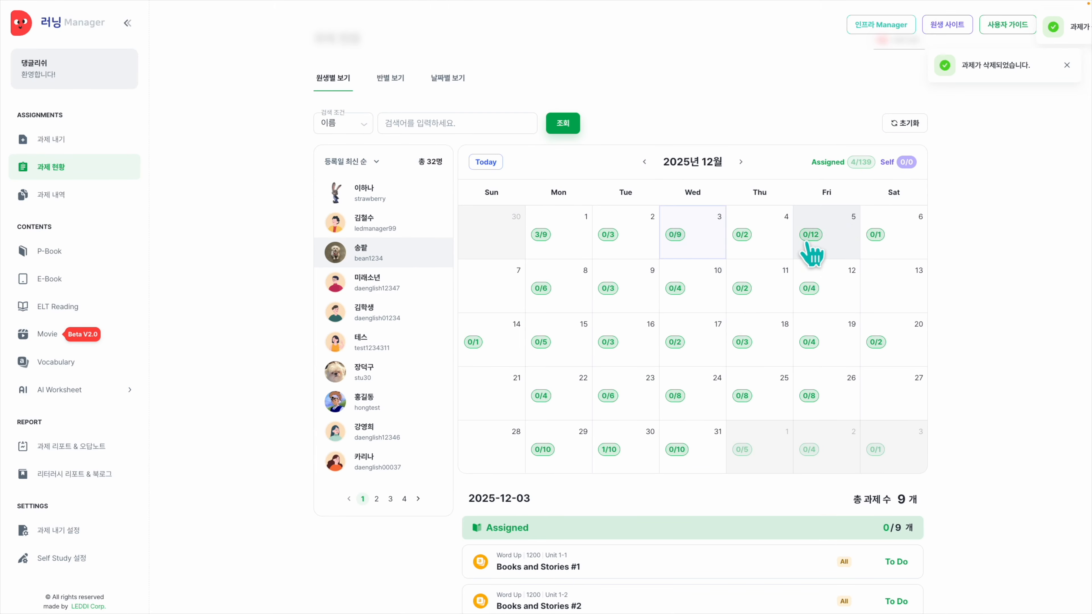
Delete Amelia Bedelia's Family Album, I Wish I'd Been Born a Unicorn and Sports and Games #1 from the student's assignments due 2025-12-05.
{"action": "left_click", "coordinate": [811, 254]}
{"action": "scroll", "coordinate": [603, 357], "scroll_direction": "down", "scroll_amount": 3}
{"action": "left_click", "coordinate": [562, 423]}
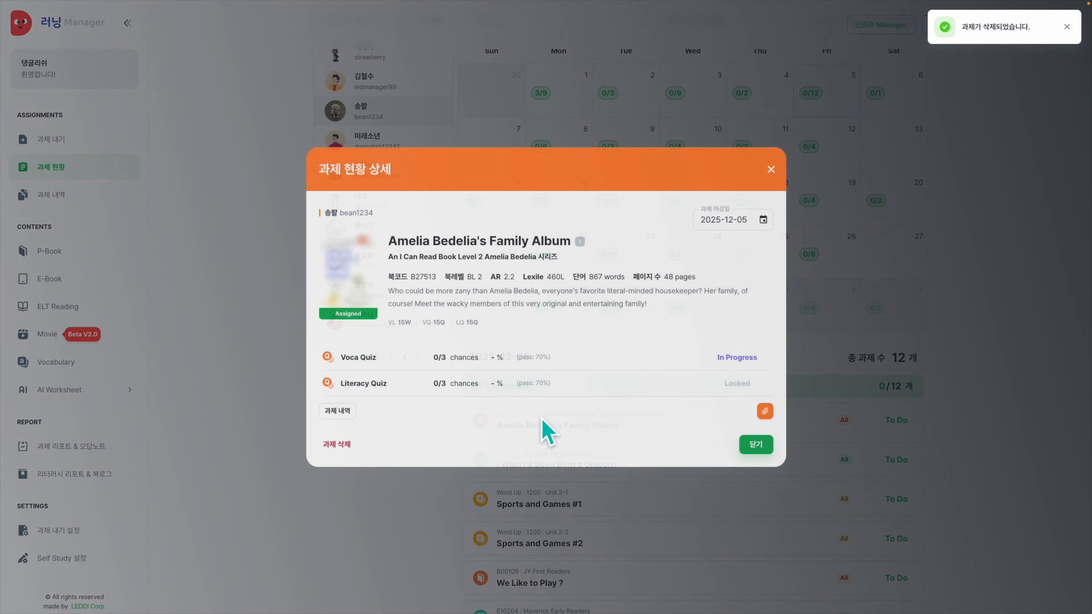
{"action": "left_click", "coordinate": [340, 445]}
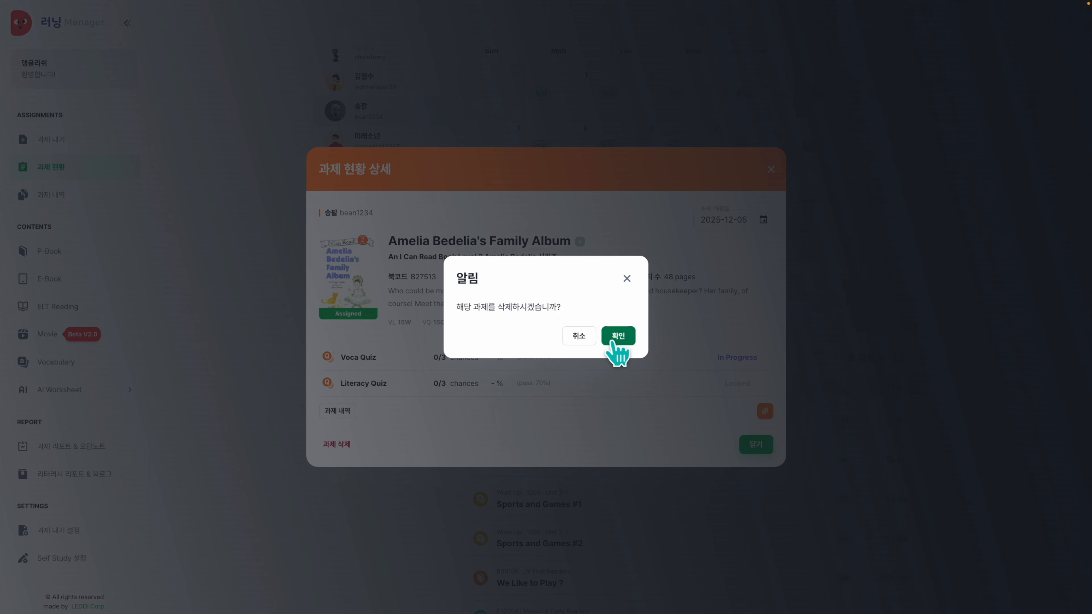
{"action": "left_click", "coordinate": [615, 338]}
{"action": "left_click", "coordinate": [559, 425]}
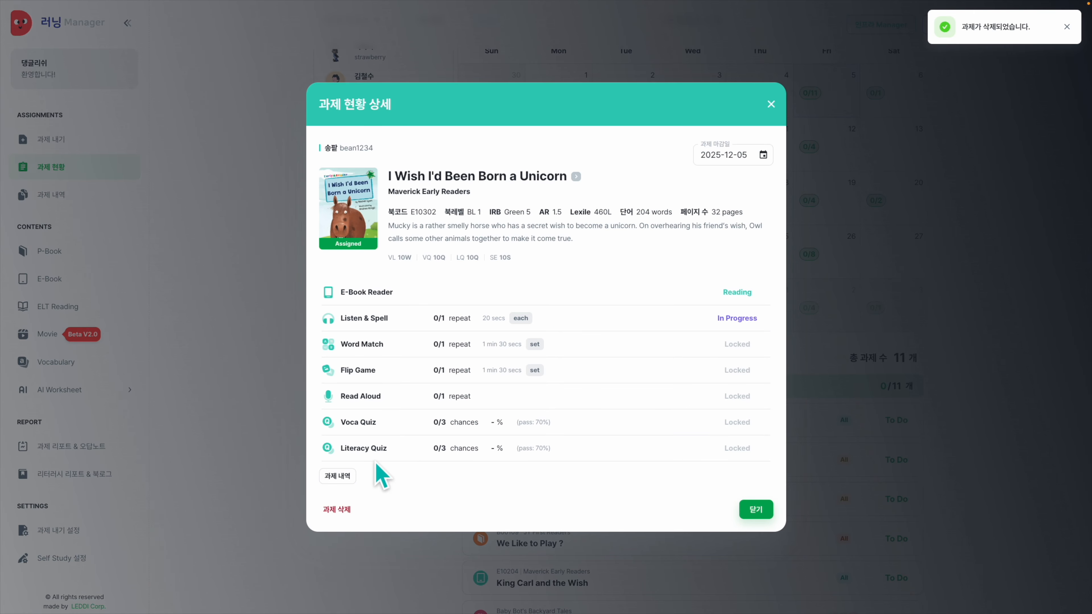
{"action": "left_click", "coordinate": [338, 510]}
{"action": "left_click", "coordinate": [619, 338]}
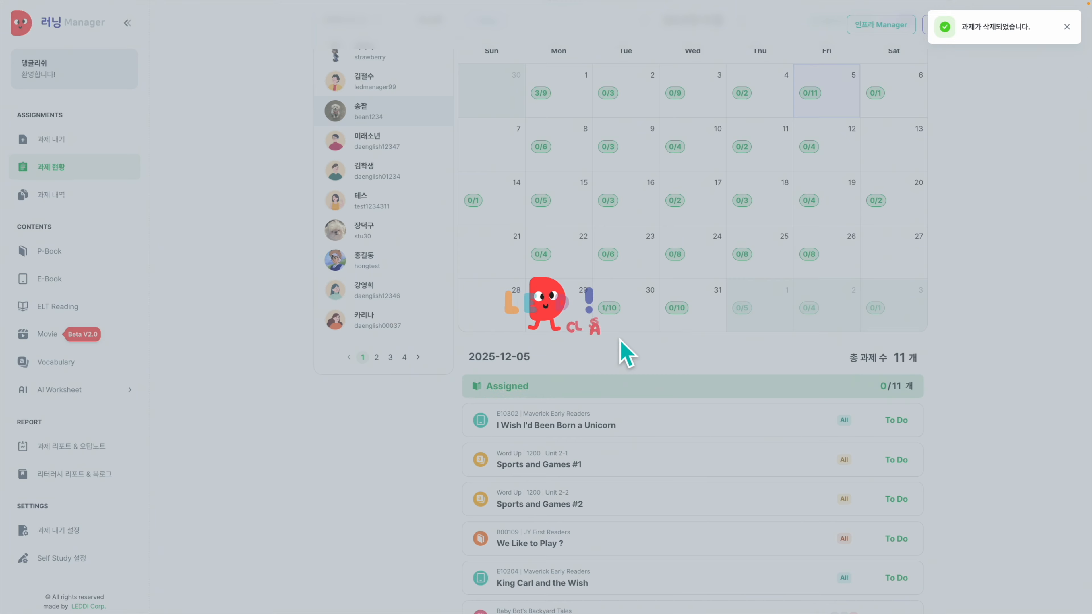
{"action": "left_click", "coordinate": [549, 426]}
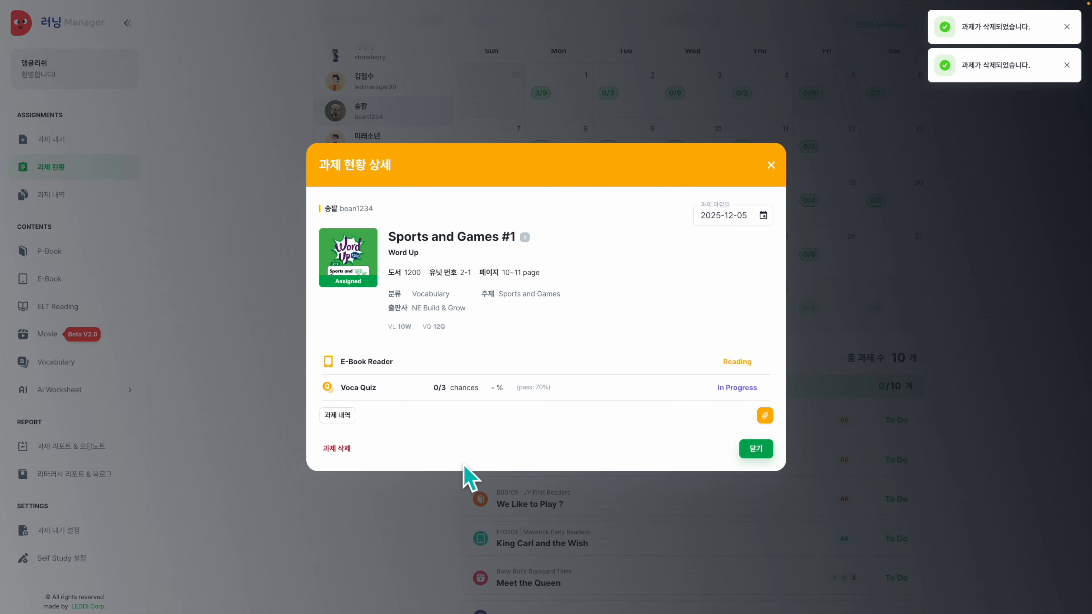
{"action": "left_click", "coordinate": [338, 448]}
{"action": "left_click", "coordinate": [618, 336]}
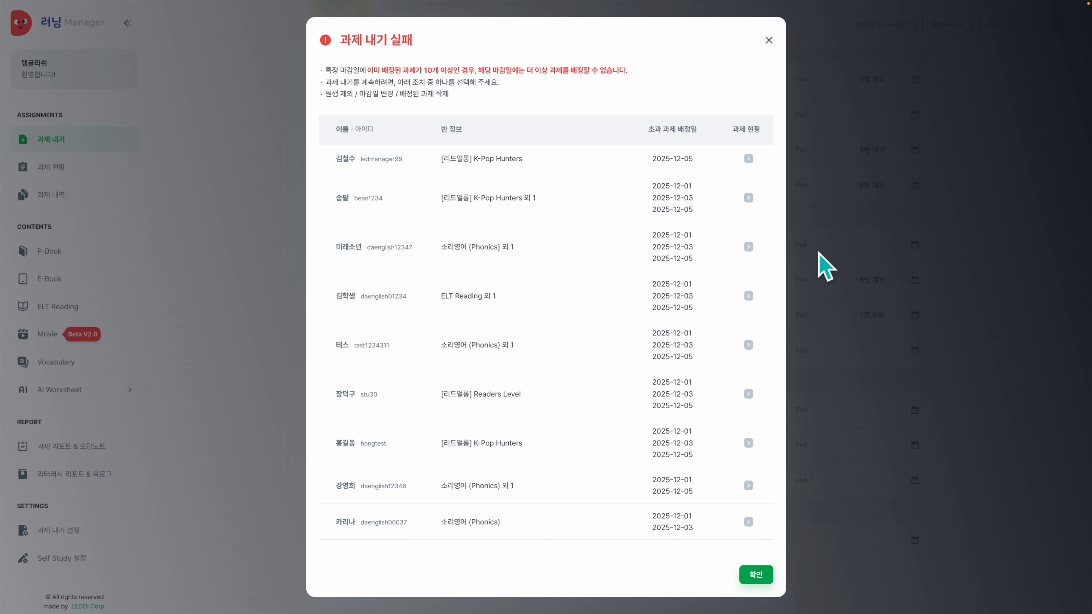
Dismiss the list of students over the daily assignment limit and submit the assignment again.
{"action": "left_click", "coordinate": [758, 576]}
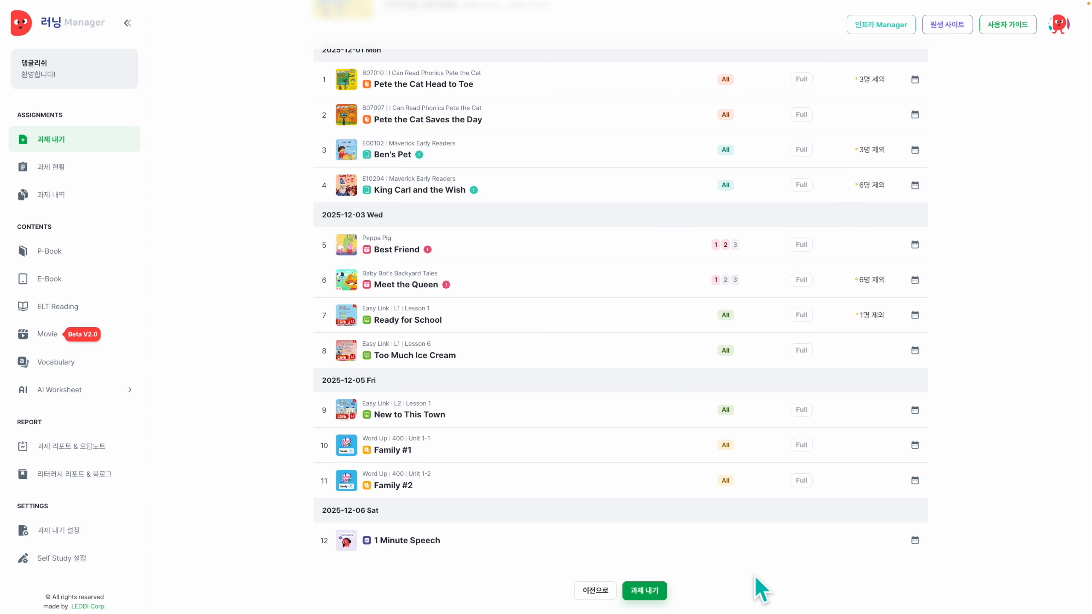
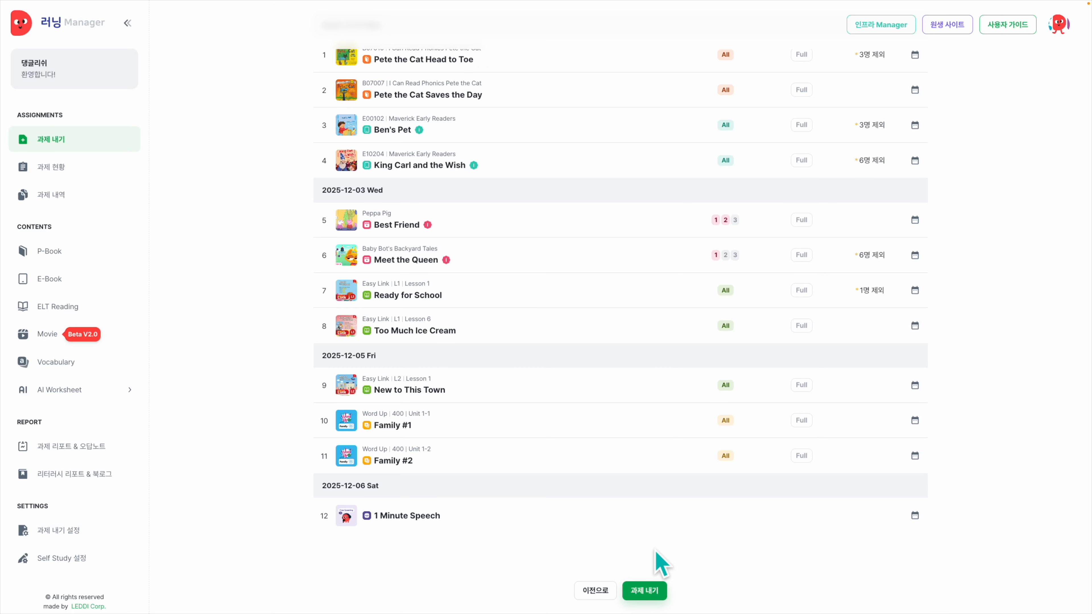
{"action": "left_click", "coordinate": [645, 592]}
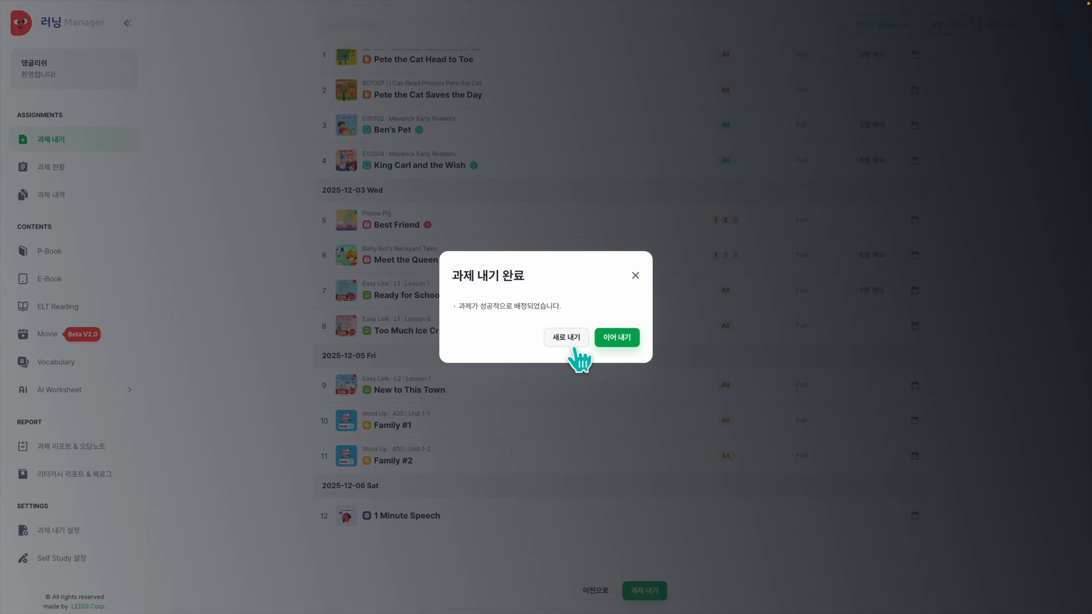
Continue from the submitted assignment and return from its preview to the assignment setup, accepting the loss of unsaved edits.
{"action": "left_click", "coordinate": [613, 343]}
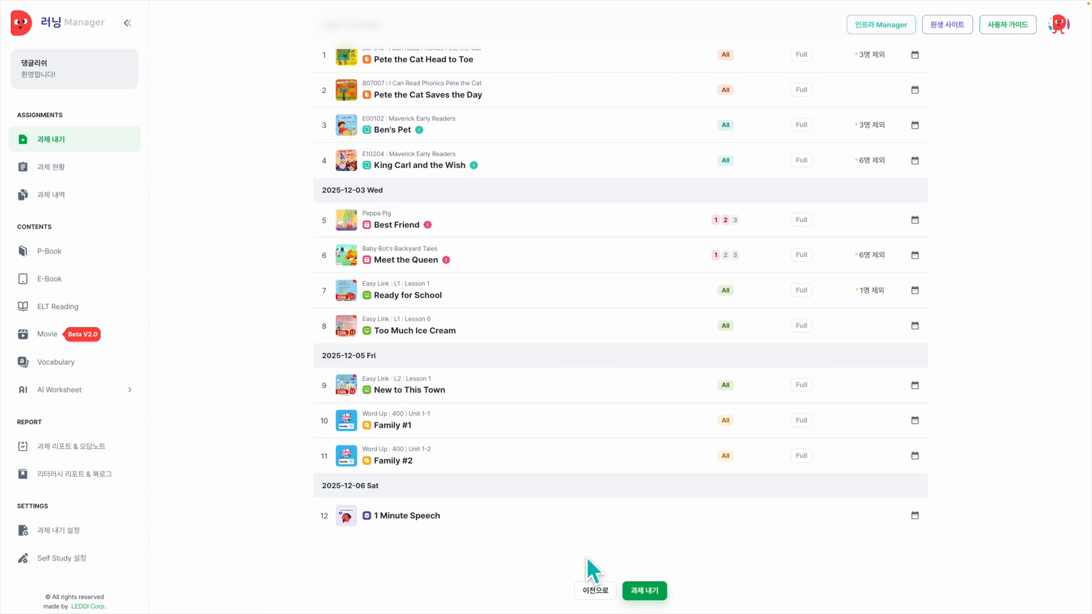
{"action": "left_click", "coordinate": [595, 591]}
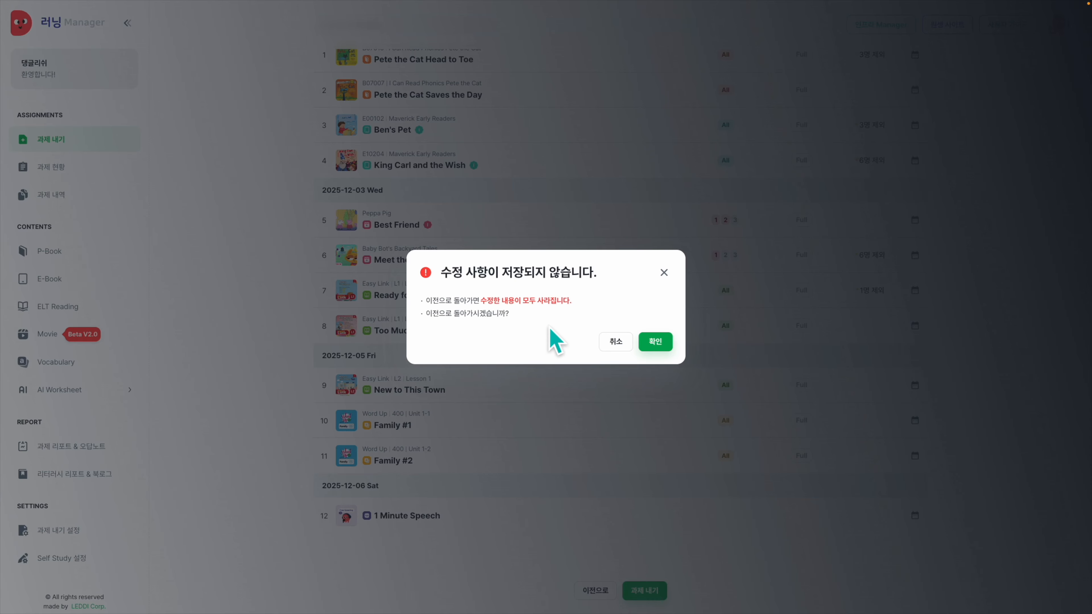
{"action": "left_click", "coordinate": [613, 344]}
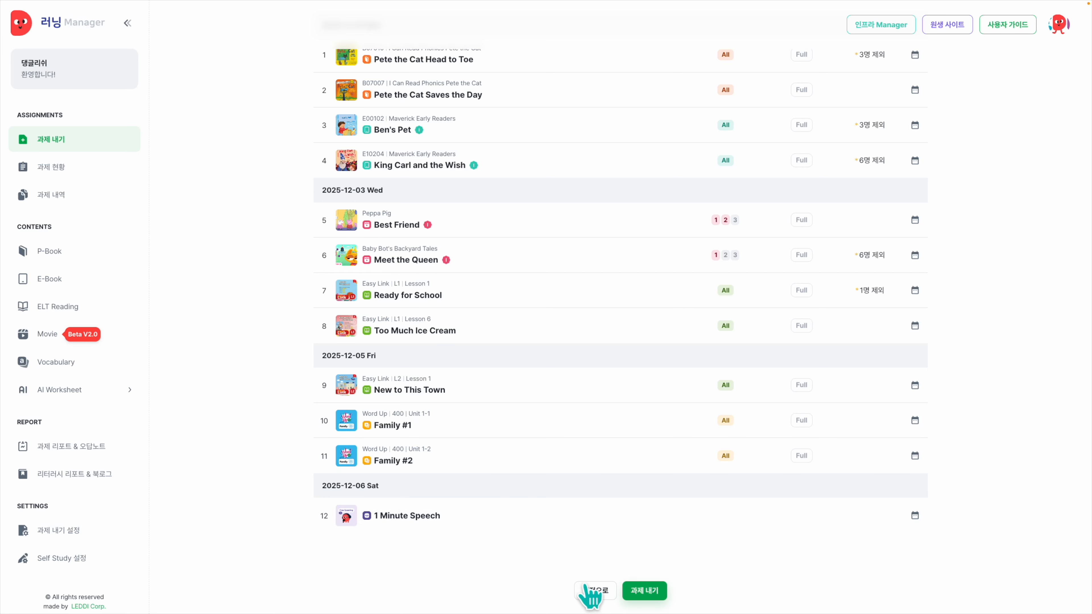
{"action": "left_click", "coordinate": [594, 591]}
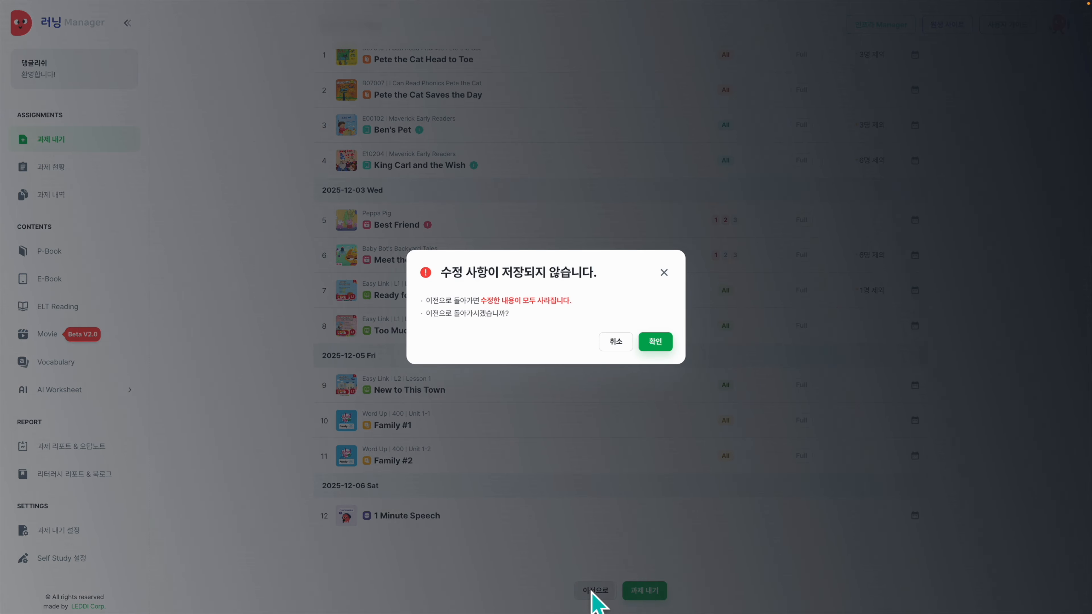
{"action": "left_click", "coordinate": [656, 341]}
{"action": "scroll", "coordinate": [658, 357], "scroll_direction": "up", "scroll_amount": 2}
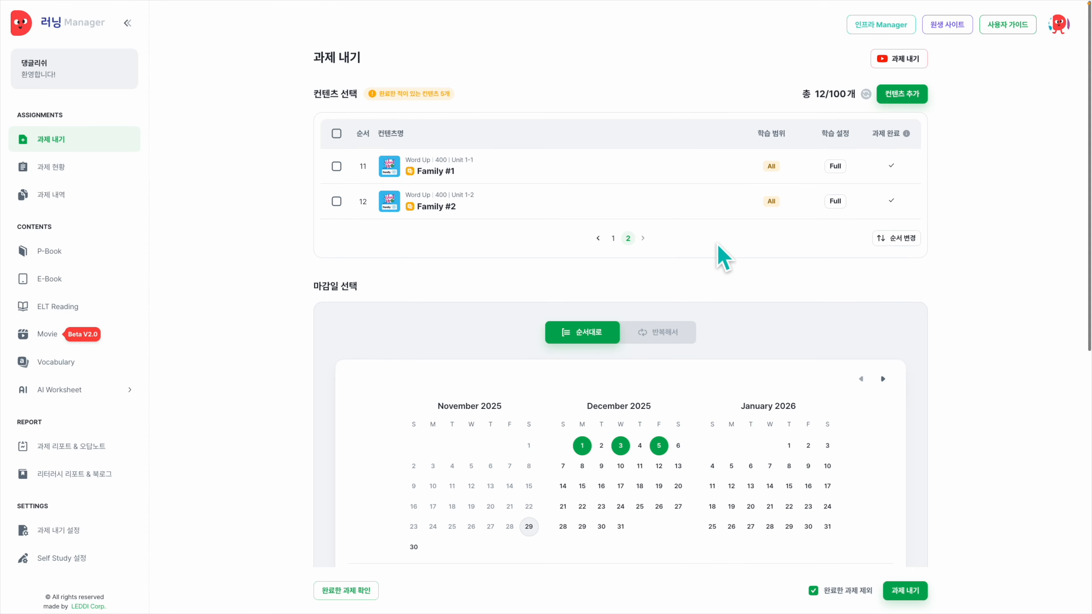
Examine the assignment setup's content list, sequential and repeating deadline options, and selected students.
{"action": "scroll", "coordinate": [617, 247], "scroll_direction": "down", "scroll_amount": 3}
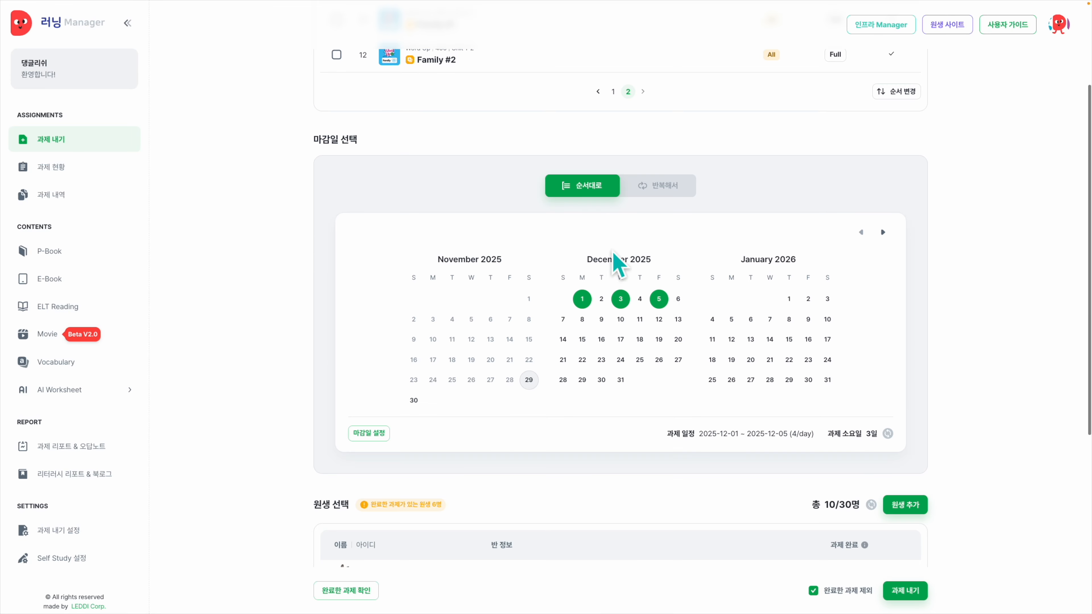
{"action": "scroll", "coordinate": [658, 348], "scroll_direction": "down", "scroll_amount": 6}
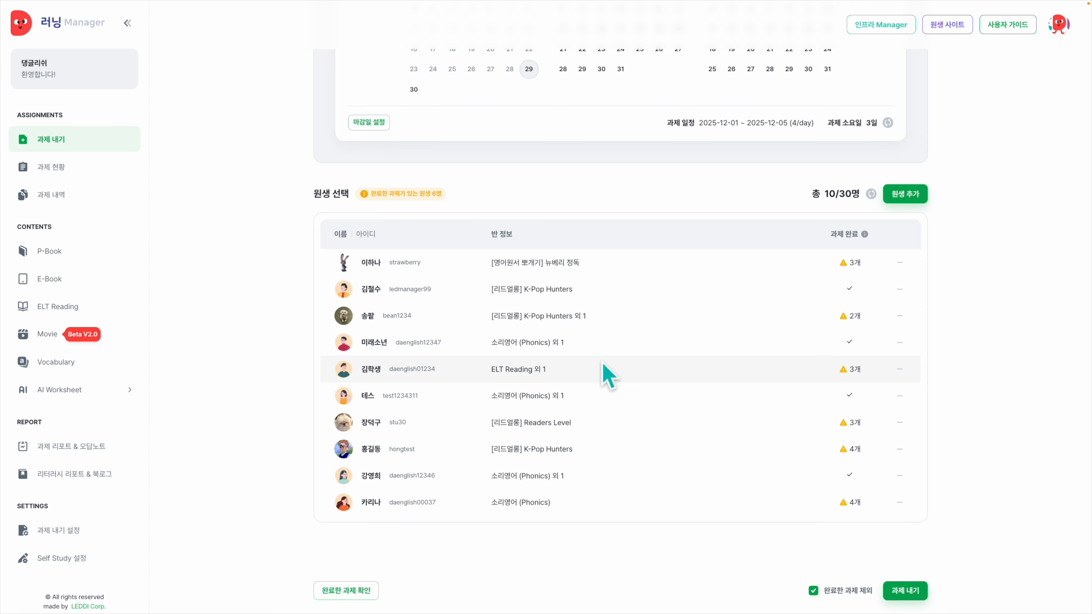
{"action": "scroll", "coordinate": [1002, 337], "scroll_direction": "up", "scroll_amount": 15}
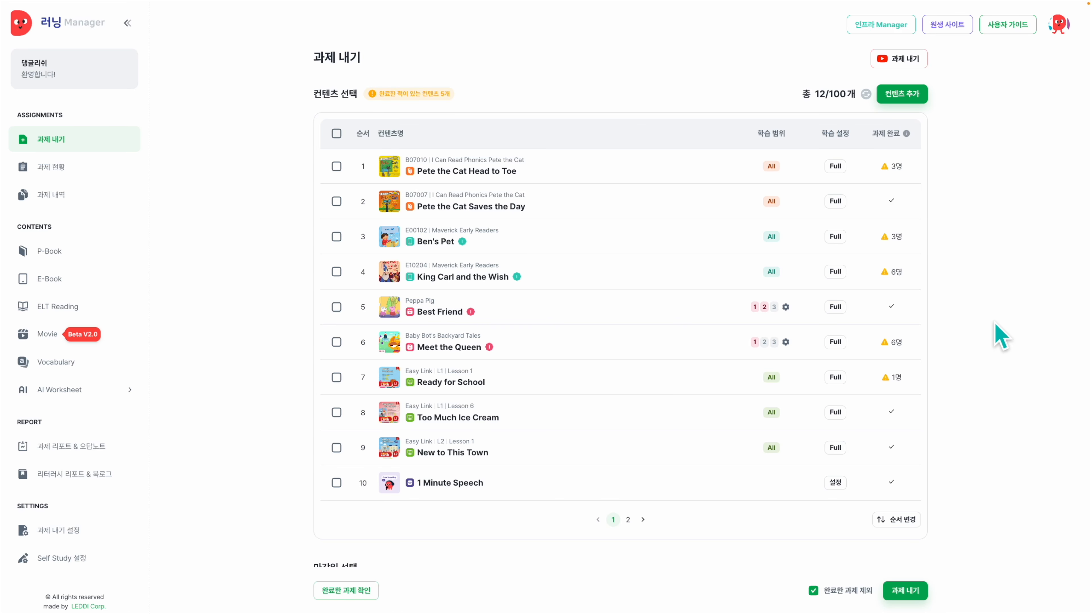
{"action": "scroll", "coordinate": [673, 366], "scroll_direction": "down", "scroll_amount": 5}
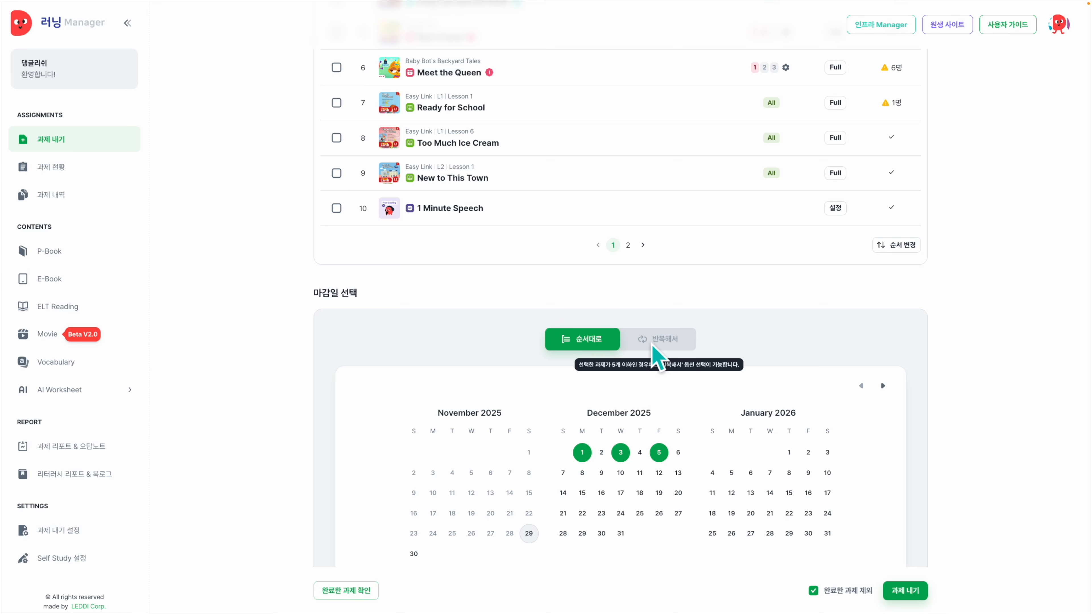
{"action": "scroll", "coordinate": [612, 352], "scroll_direction": "up", "scroll_amount": 5}
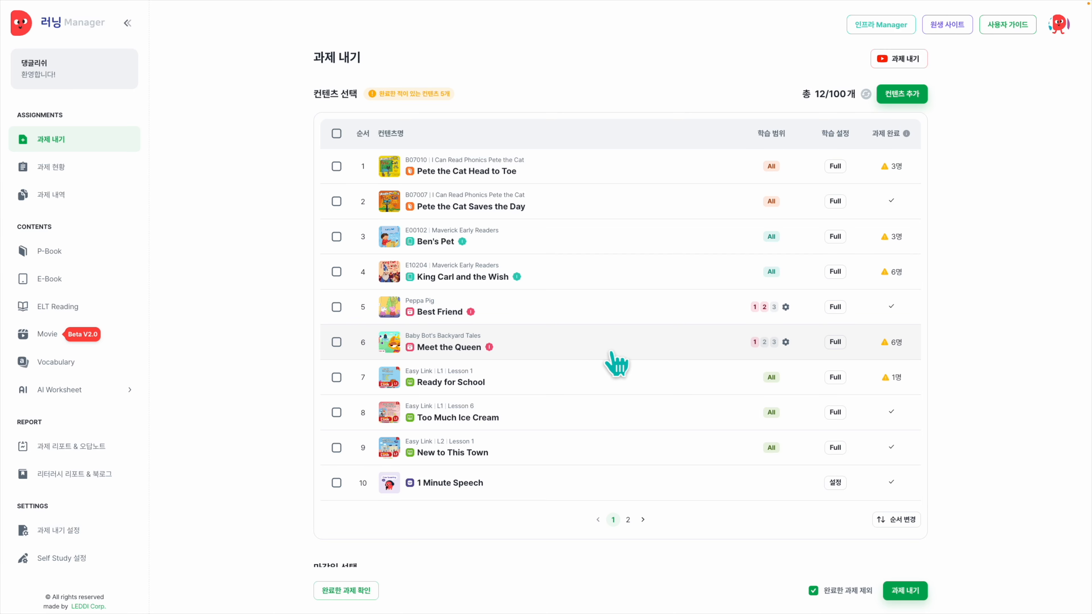
{"action": "scroll", "coordinate": [615, 367], "scroll_direction": "down", "scroll_amount": 3}
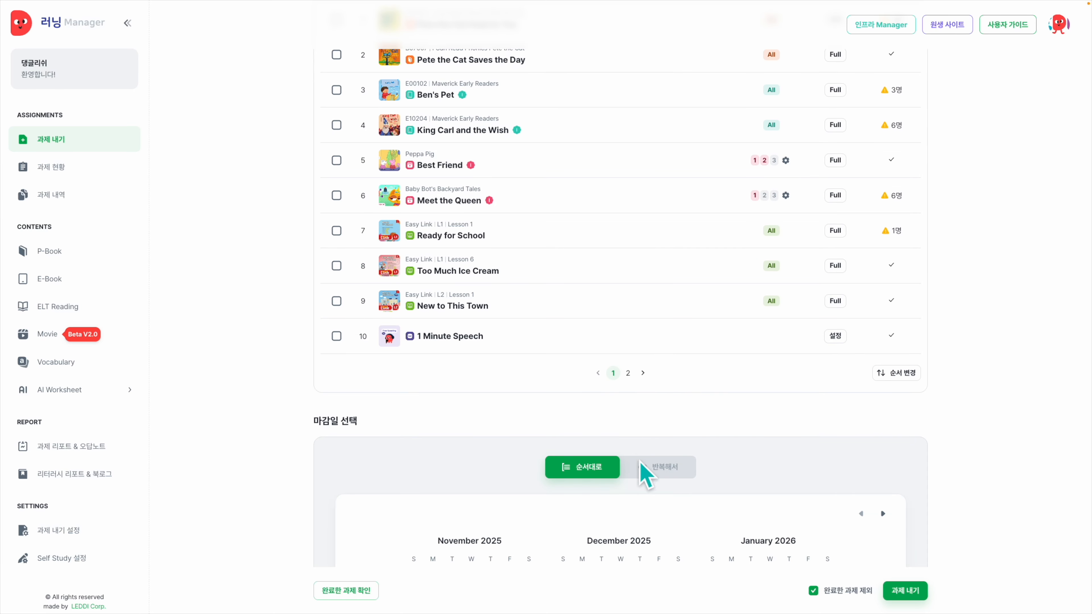
{"action": "scroll", "coordinate": [669, 471], "scroll_direction": "up", "scroll_amount": 3}
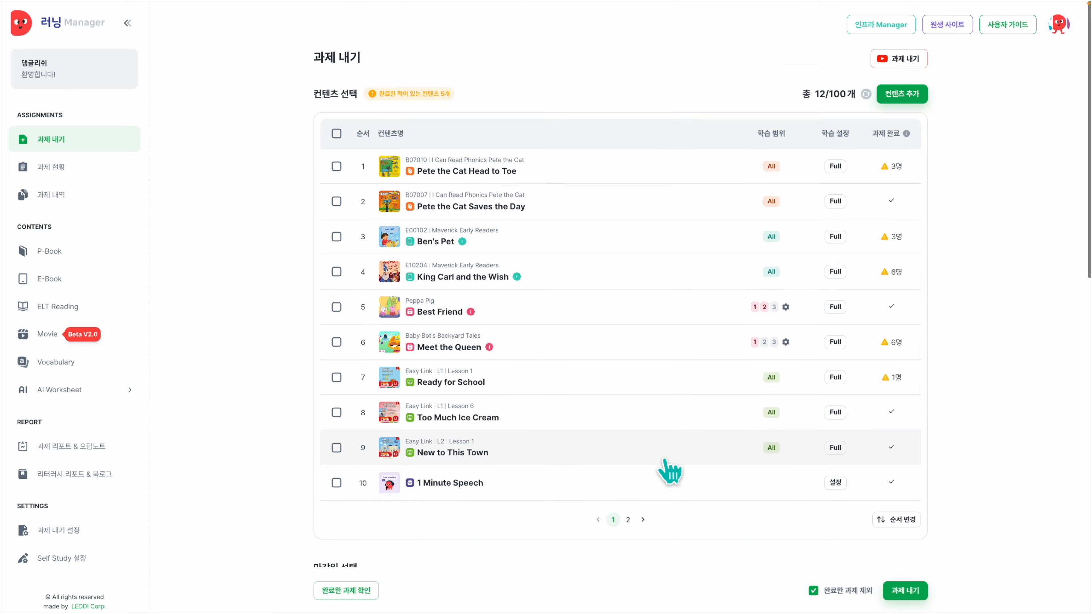
Clear the whole content selection and add the movies Meet the Queen, Free Hugs! and I'm Angry! to the assignment.
{"action": "left_click", "coordinate": [866, 96]}
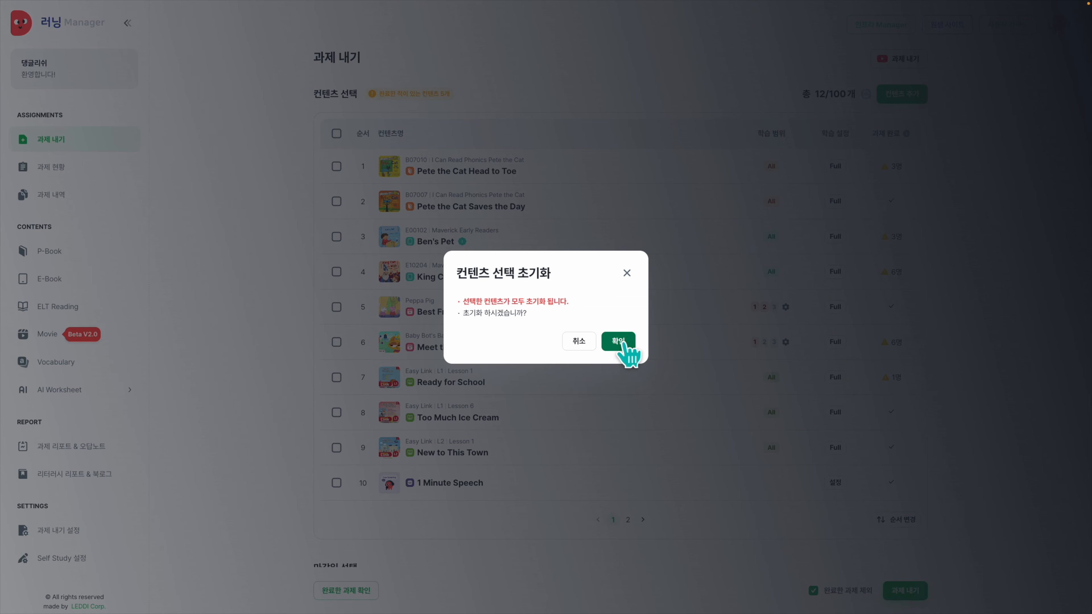
{"action": "left_click", "coordinate": [626, 342]}
{"action": "left_click", "coordinate": [889, 94]}
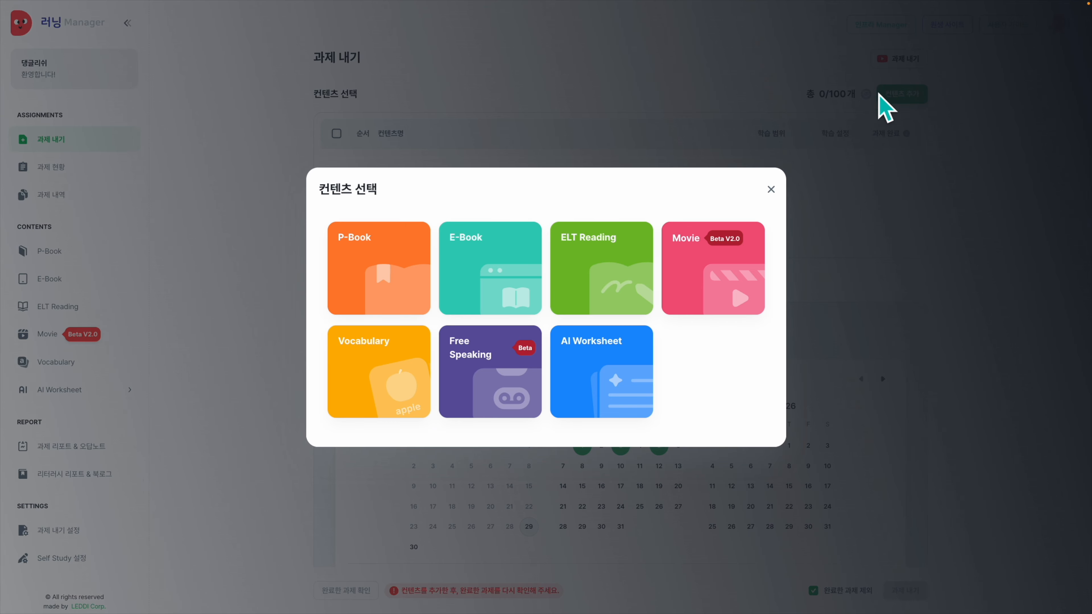
{"action": "left_click", "coordinate": [740, 269]}
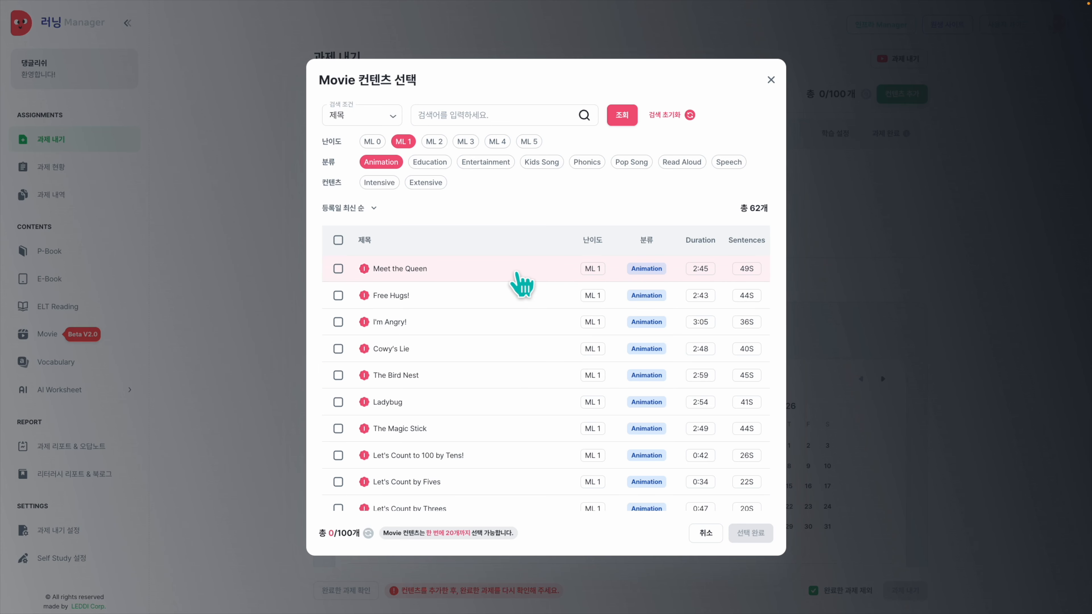
{"action": "left_click", "coordinate": [516, 270]}
{"action": "left_click", "coordinate": [510, 297]}
{"action": "left_click", "coordinate": [495, 333]}
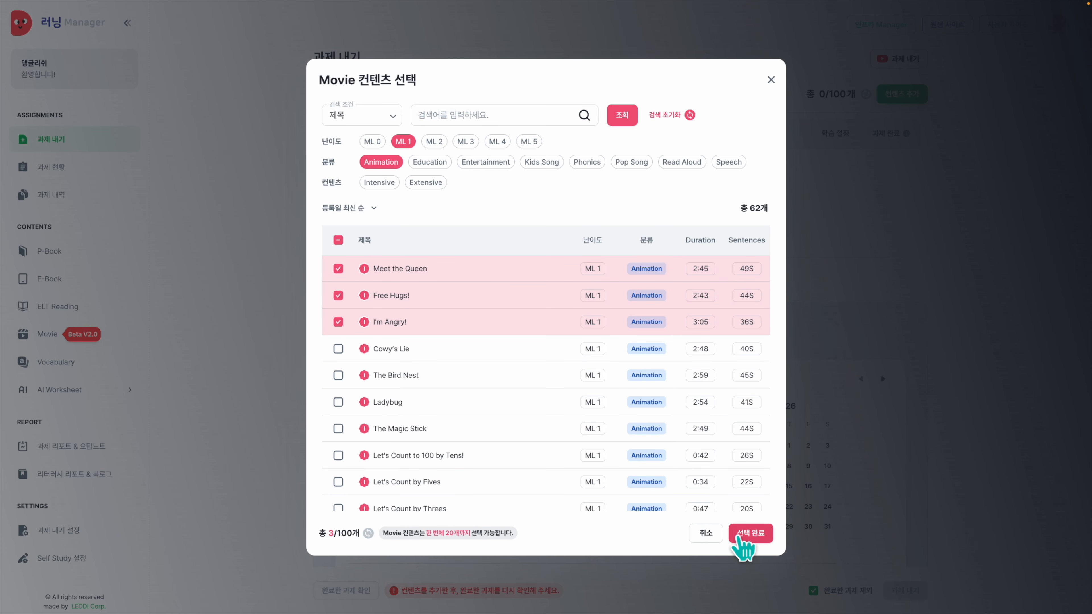
{"action": "left_click", "coordinate": [749, 535]}
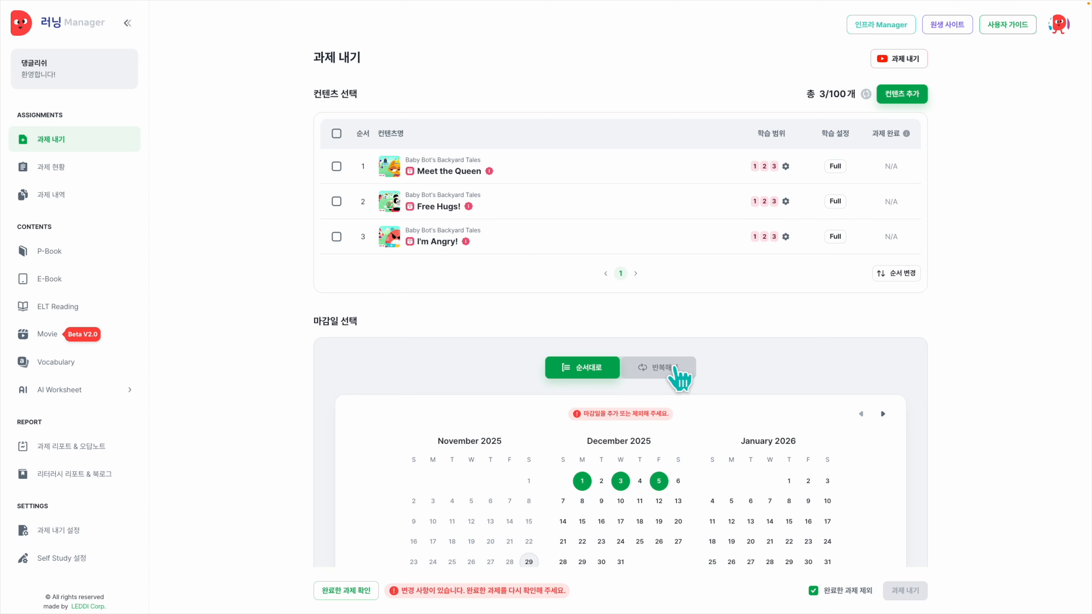
Switch the deadlines to repeating mode from 2025-12-01 to 2025-12-26, due every Monday, Wednesday and Friday.
{"action": "left_click", "coordinate": [674, 367]}
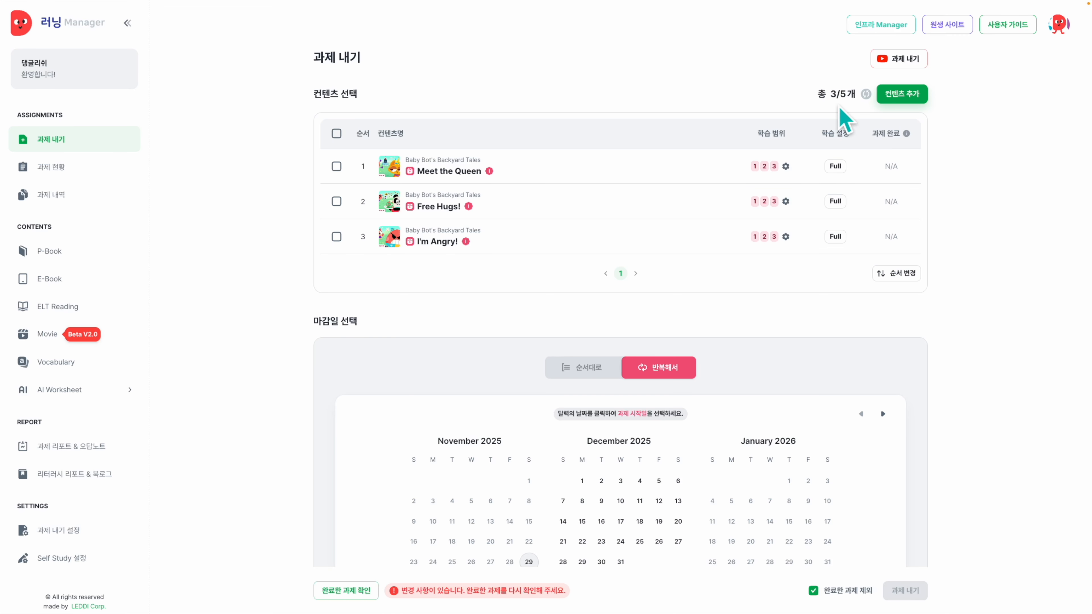
{"action": "scroll", "coordinate": [731, 371], "scroll_direction": "down", "scroll_amount": 3}
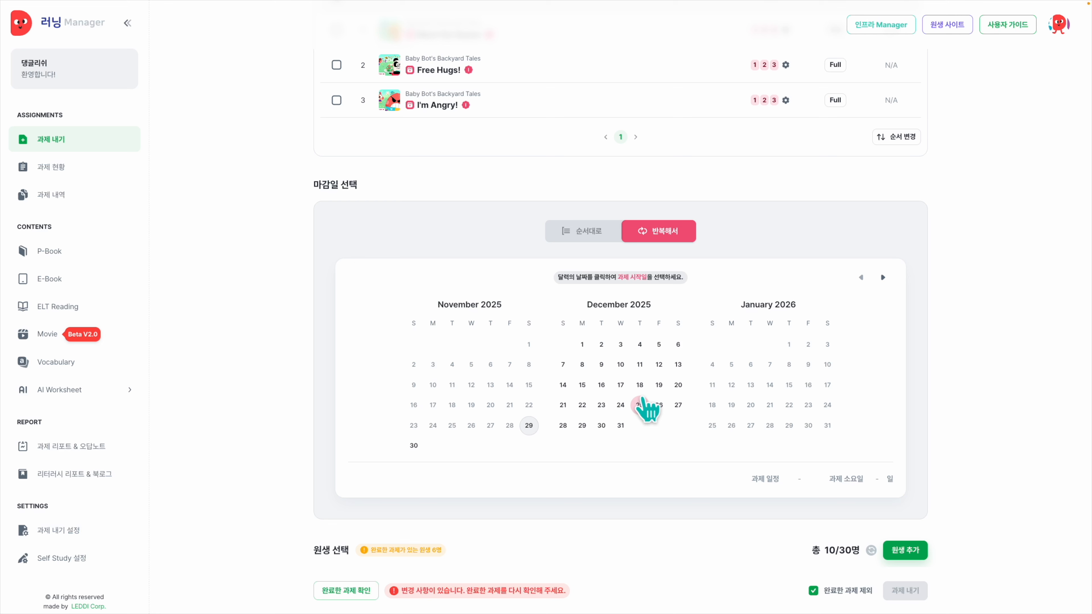
{"action": "left_click", "coordinate": [585, 349]}
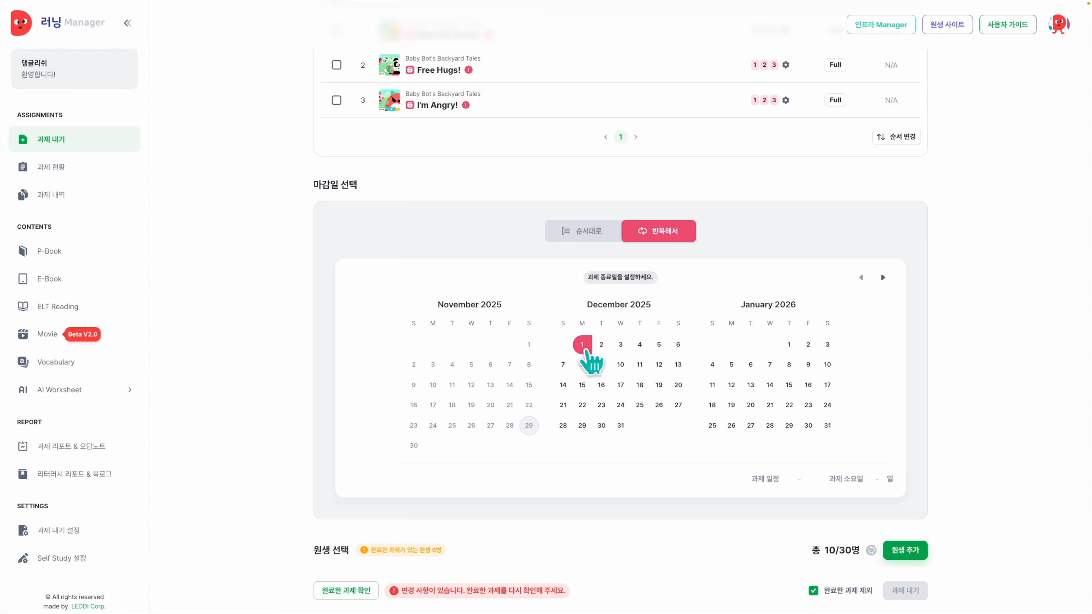
{"action": "left_click", "coordinate": [659, 406]}
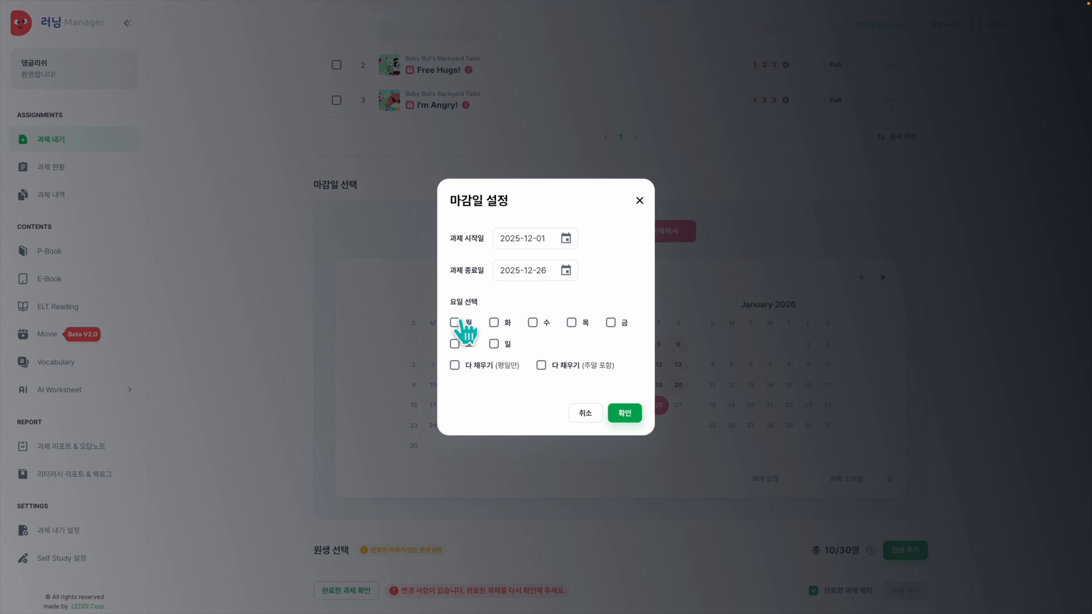
{"action": "left_click", "coordinate": [455, 322]}
{"action": "left_click", "coordinate": [533, 322]}
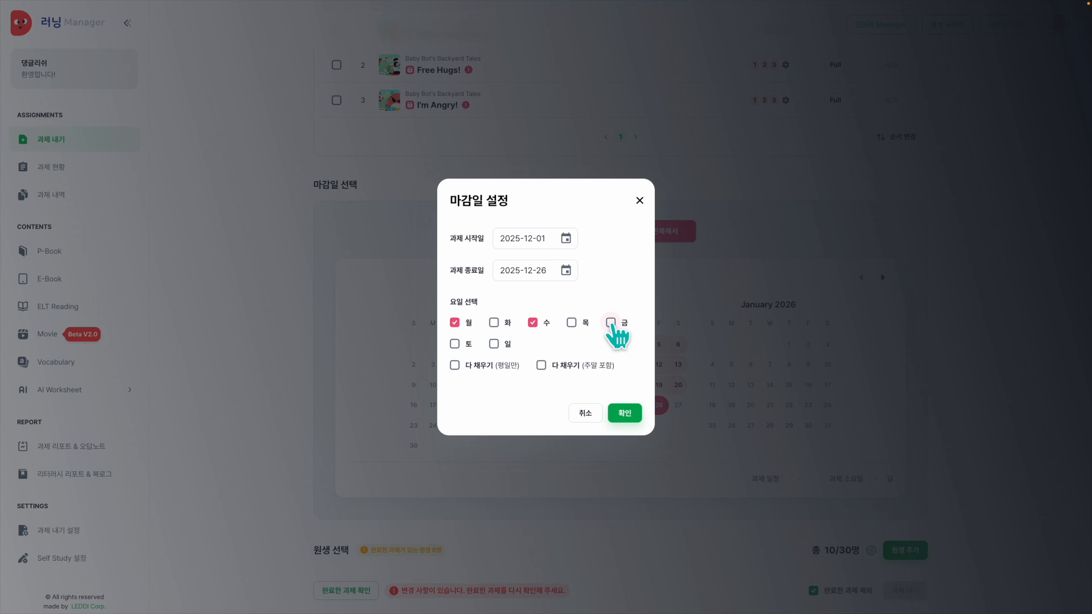
{"action": "left_click", "coordinate": [612, 322]}
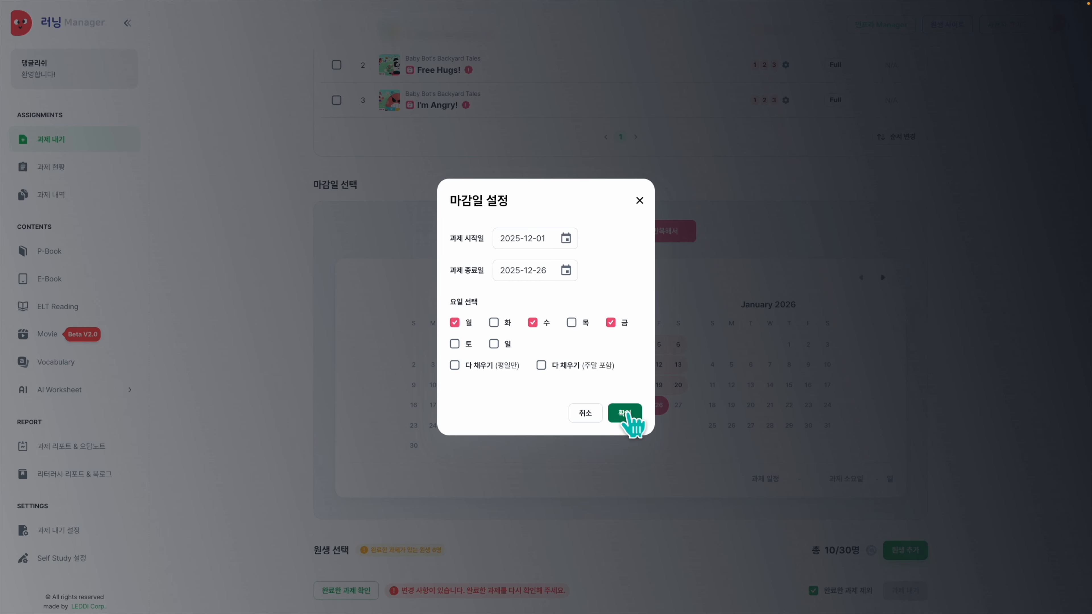
{"action": "left_click", "coordinate": [627, 414]}
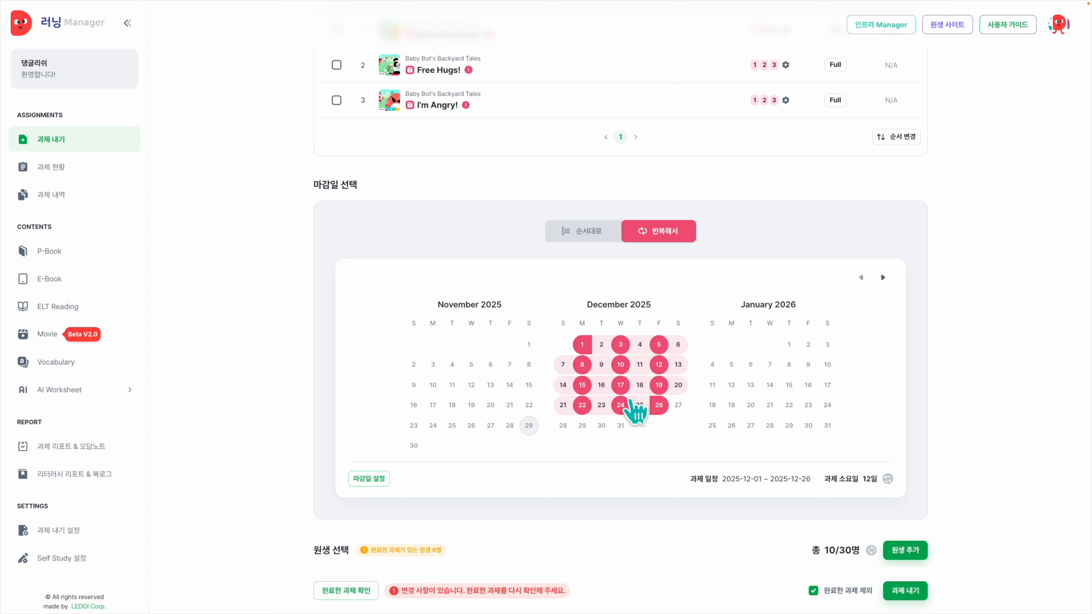
Move the December 10 deadline to December 9 and the December 17 deadline to December 18.
{"action": "left_click", "coordinate": [620, 364]}
{"action": "left_click", "coordinate": [601, 364]}
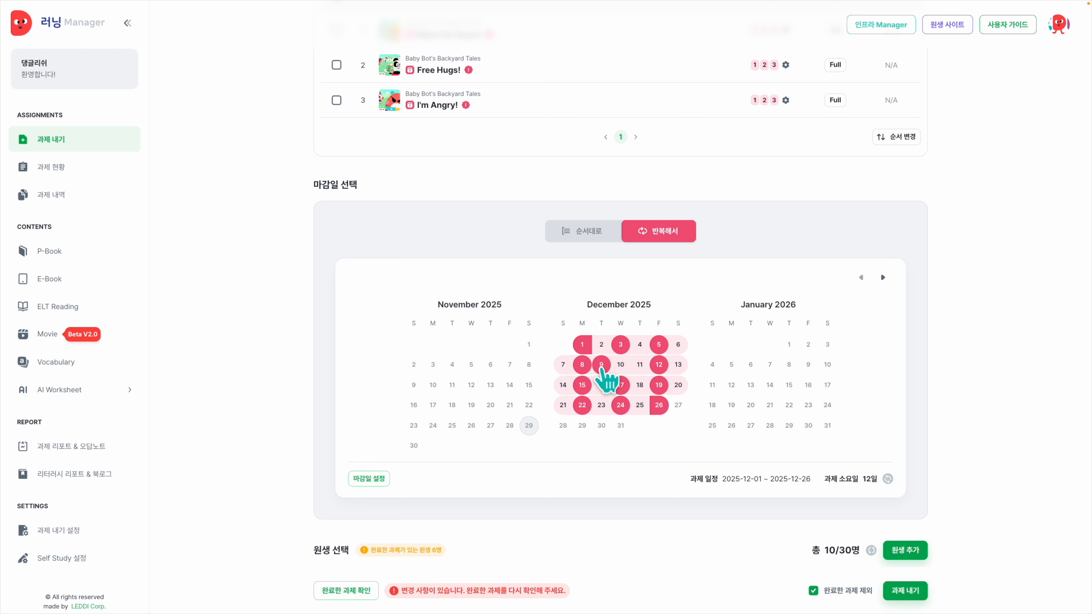
{"action": "left_click", "coordinate": [620, 385]}
{"action": "left_click", "coordinate": [645, 390]}
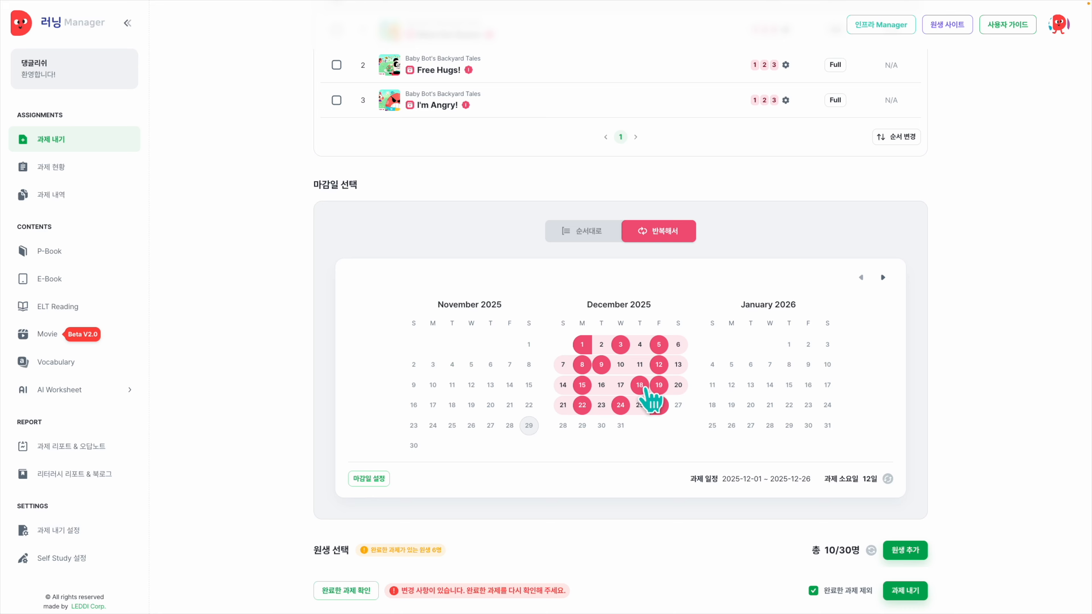
{"action": "left_click", "coordinate": [583, 346]}
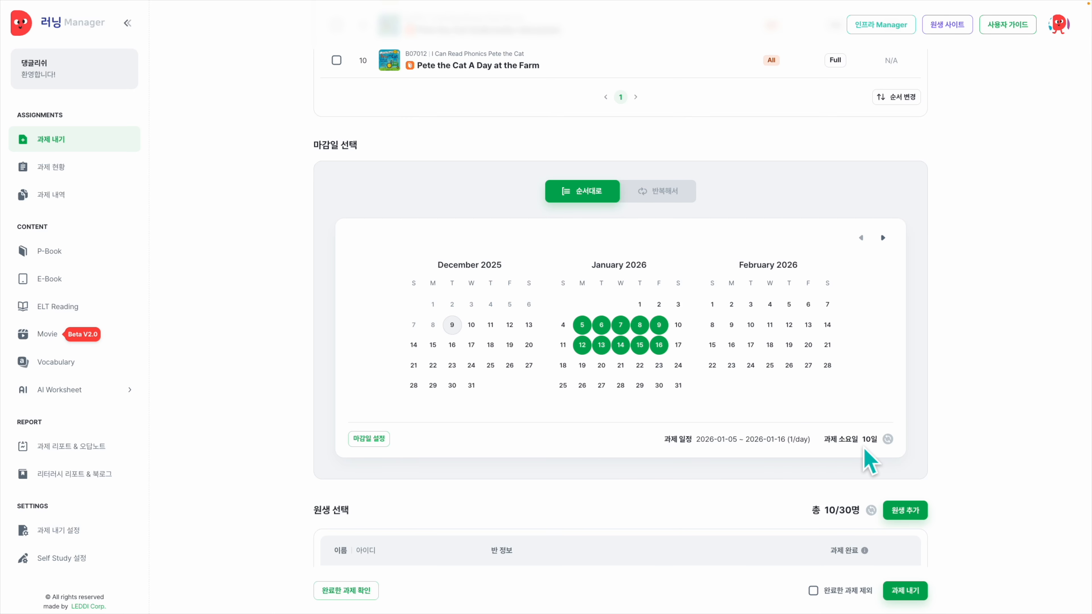
Remove January 16 from the ten-content assignment's deadlines, try to submit it and dismiss the deadline notice.
{"action": "left_click", "coordinate": [659, 346]}
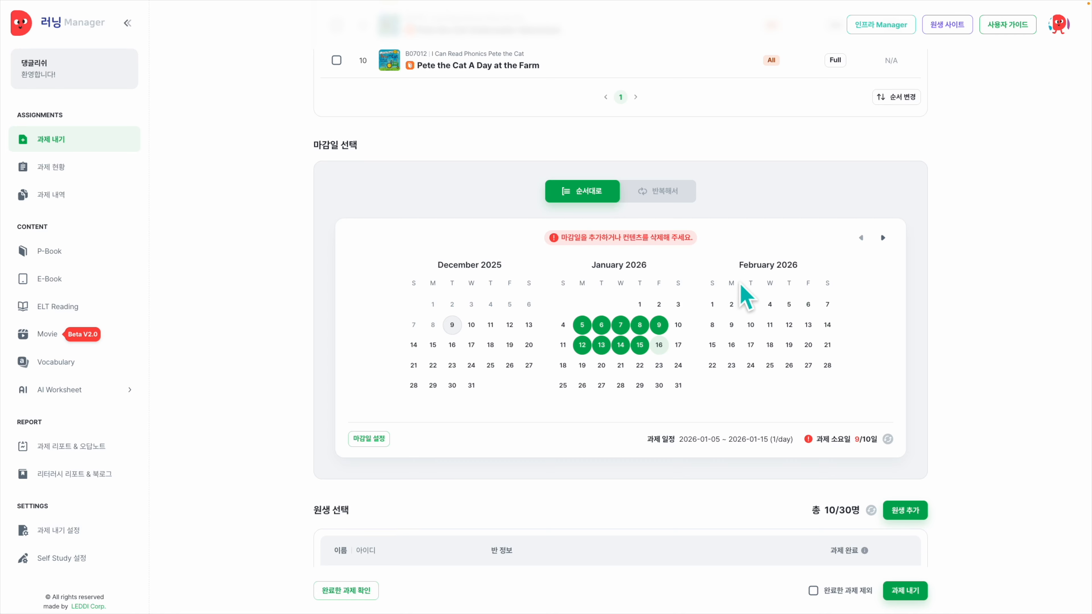
{"action": "scroll", "coordinate": [744, 293], "scroll_direction": "up", "scroll_amount": 2}
{"action": "scroll", "coordinate": [519, 176], "scroll_direction": "down", "scroll_amount": 5}
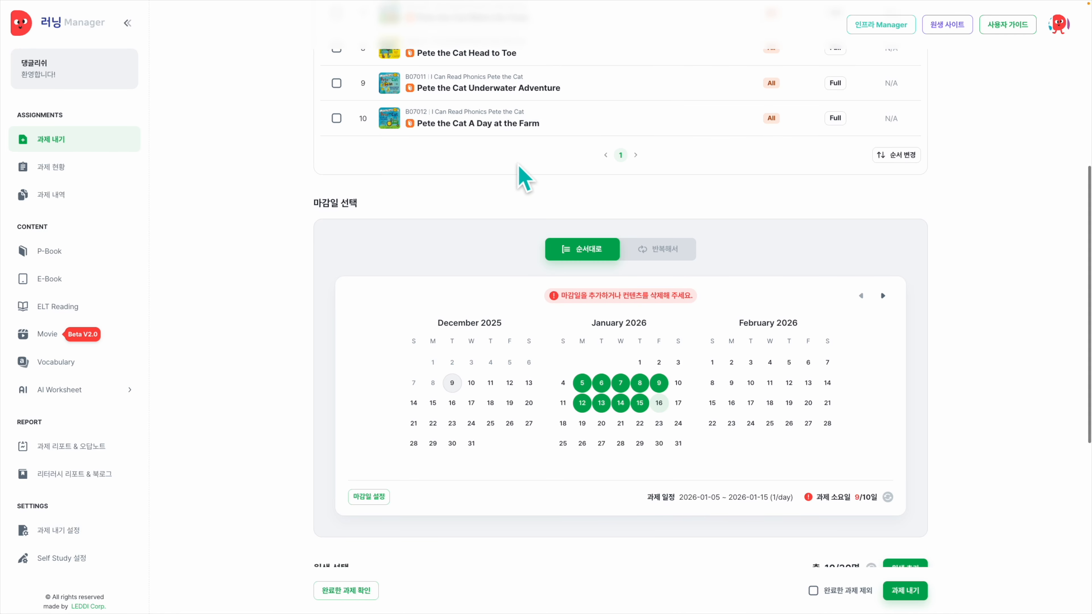
{"action": "scroll", "coordinate": [595, 414], "scroll_direction": "up", "scroll_amount": 3}
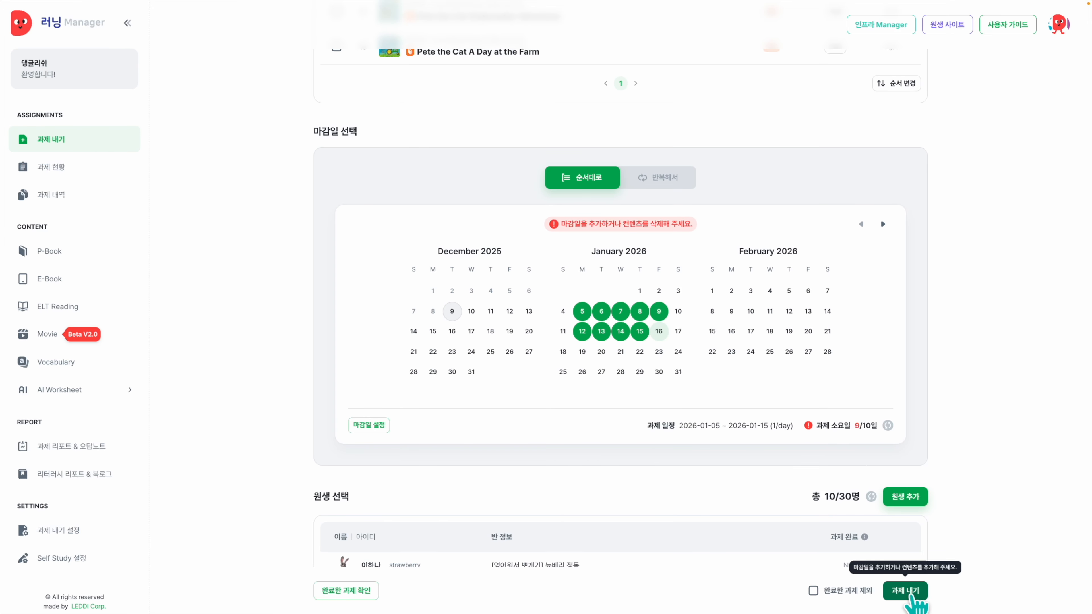
{"action": "left_click", "coordinate": [910, 593]}
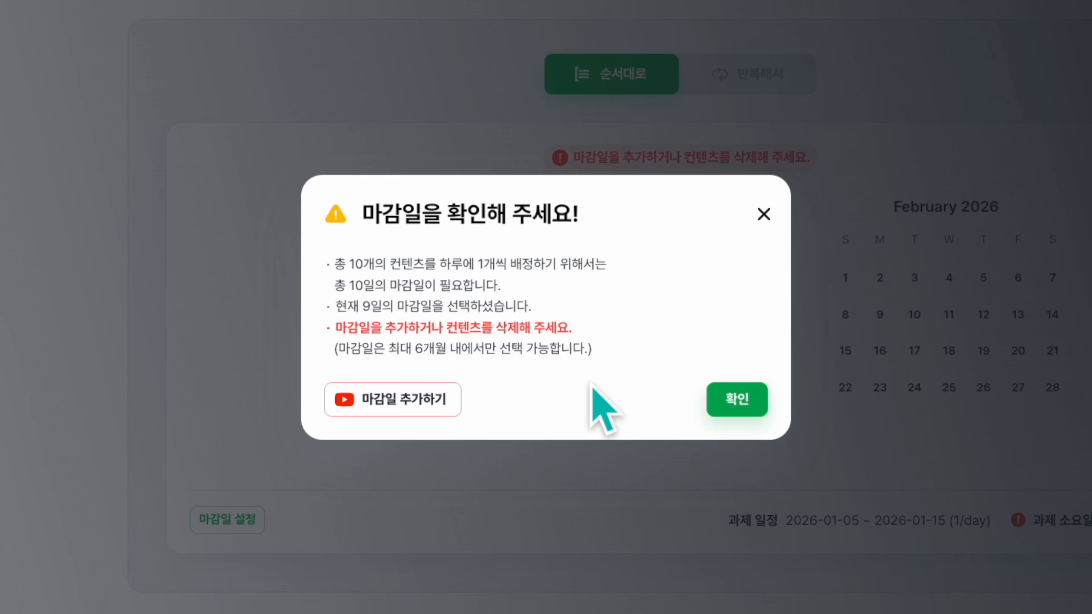
{"action": "left_click", "coordinate": [737, 399]}
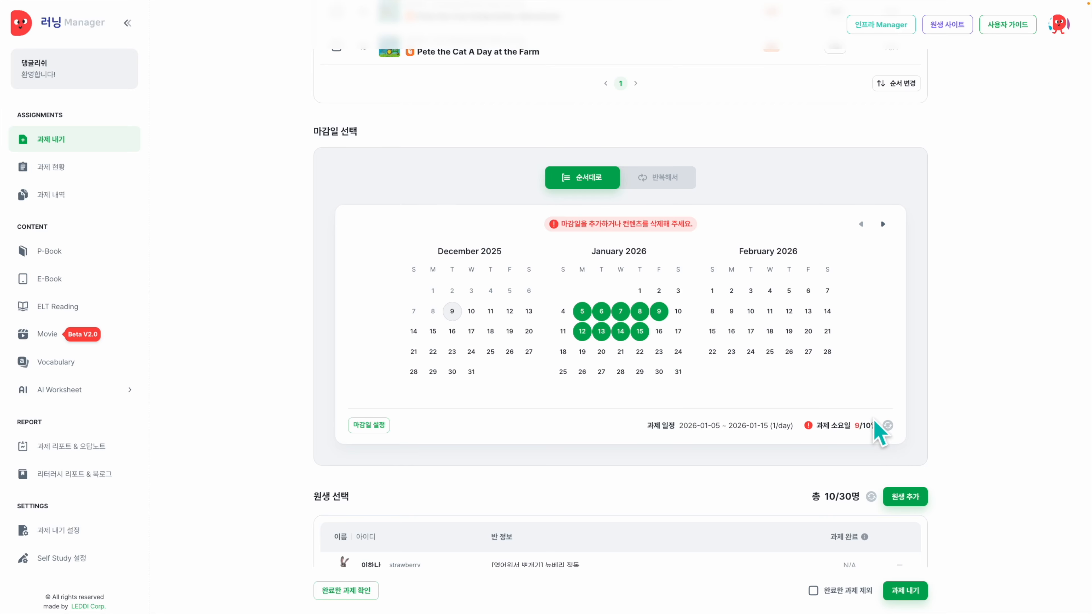
Toggle the January 16 deadline on and off again, and delete Pete the Cat A Day at the Farm from the contents.
{"action": "left_click", "coordinate": [660, 332]}
{"action": "left_click", "coordinate": [660, 332]}
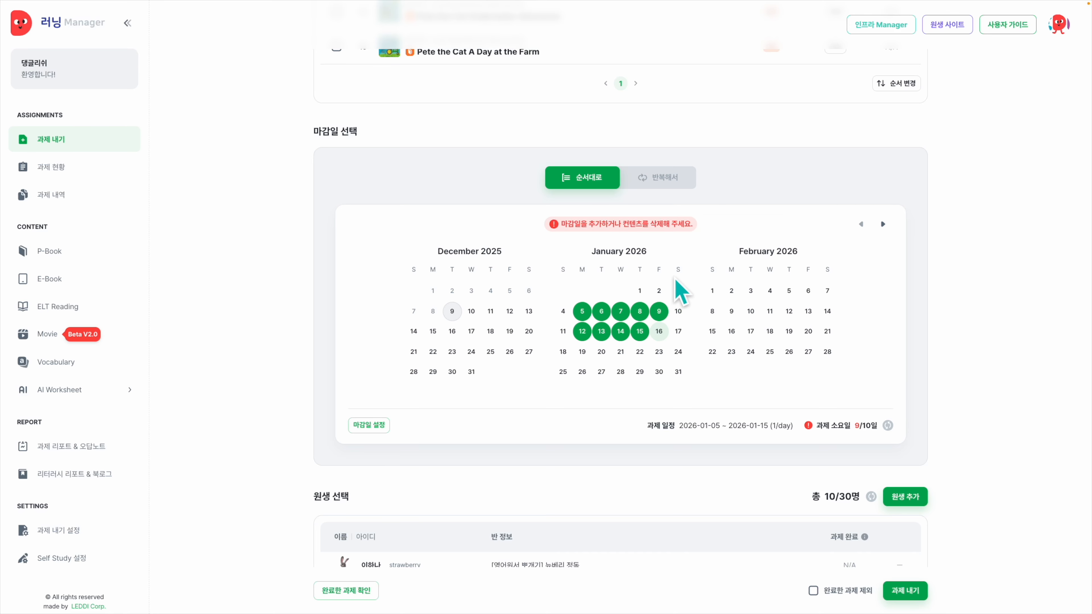
{"action": "scroll", "coordinate": [667, 279], "scroll_direction": "up", "scroll_amount": 2}
{"action": "left_click", "coordinate": [337, 115]}
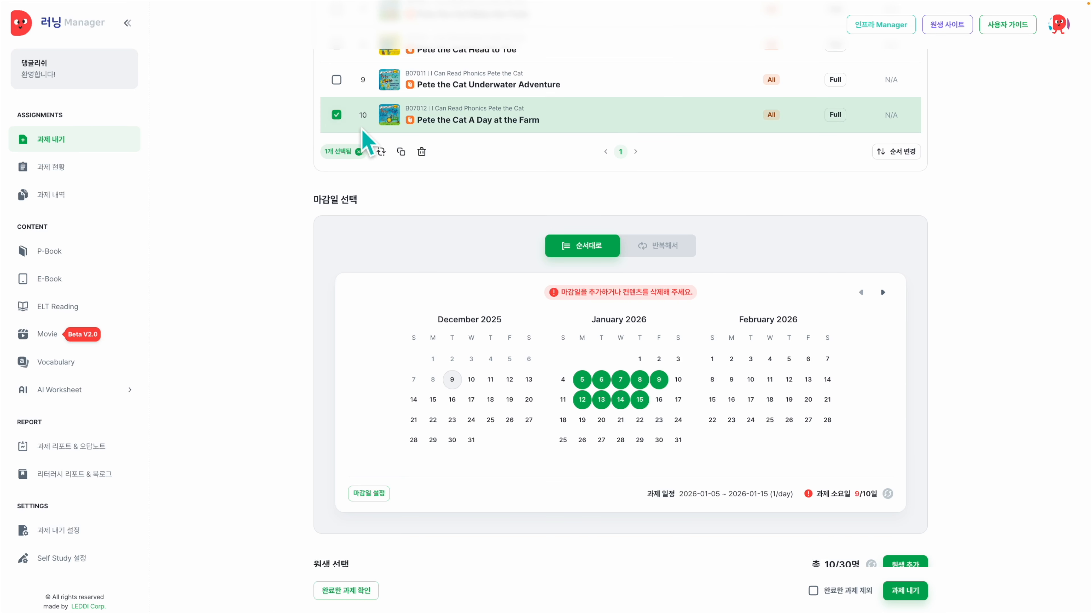
{"action": "left_click", "coordinate": [421, 153]}
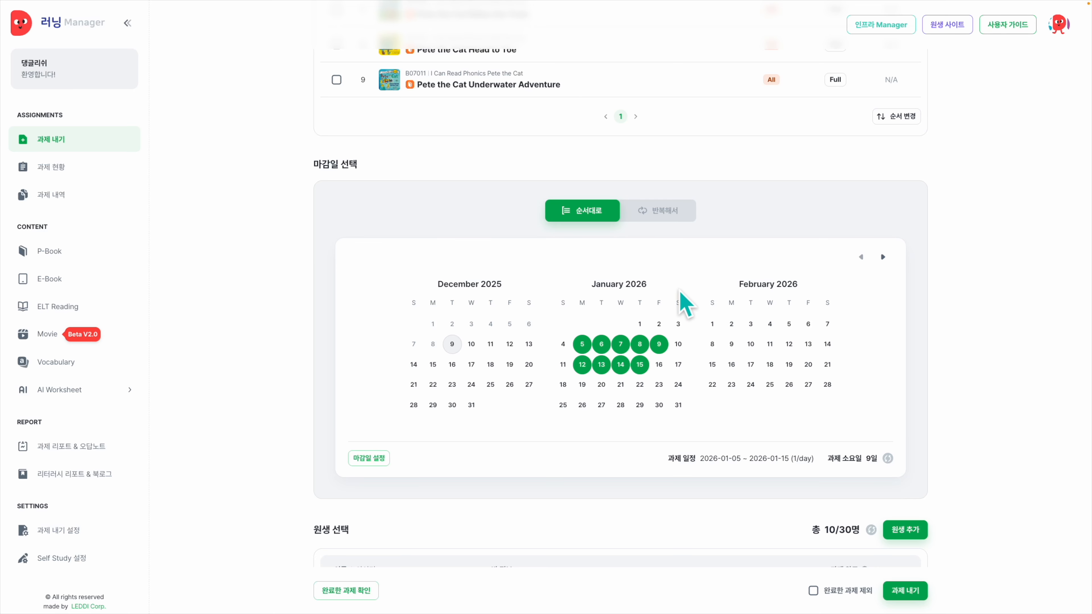
Add January 16 to the nine-content assignment's sequential deadlines and try to submit the assignment.
{"action": "left_click", "coordinate": [659, 365]}
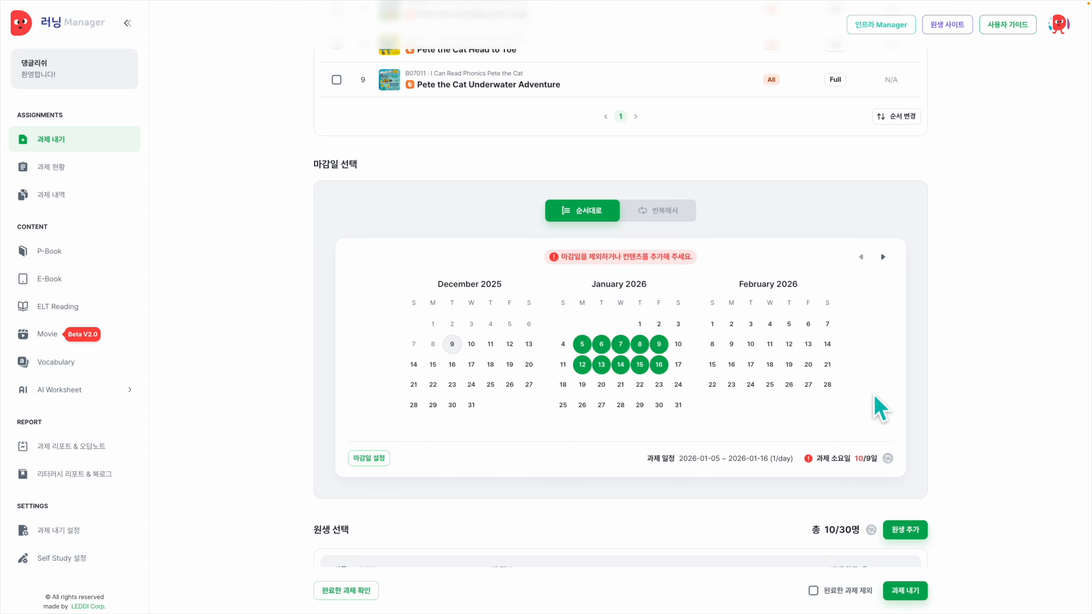
{"action": "left_click", "coordinate": [903, 593]}
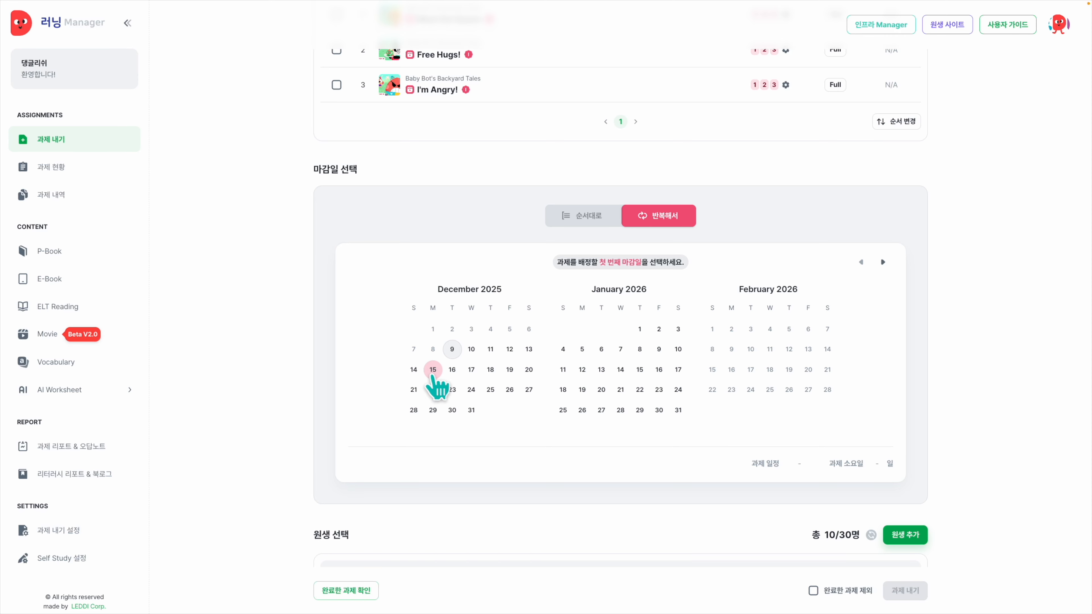
Set repeating deadlines from 2025-12-15 to 2026-05-22 on every day, weekends included.
{"action": "left_click", "coordinate": [433, 371]}
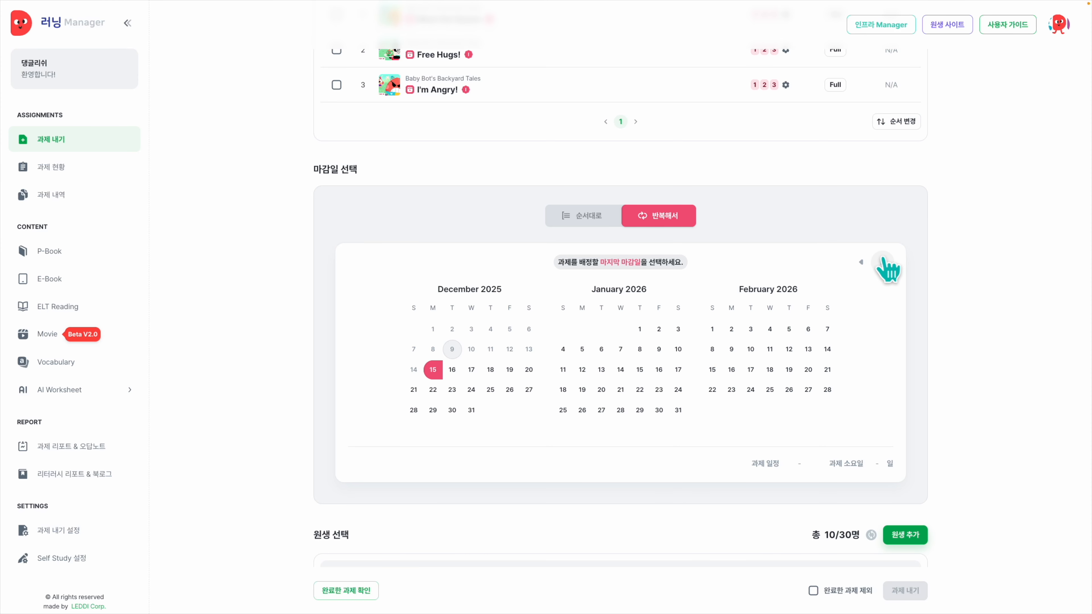
{"action": "left_click", "coordinate": [883, 262]}
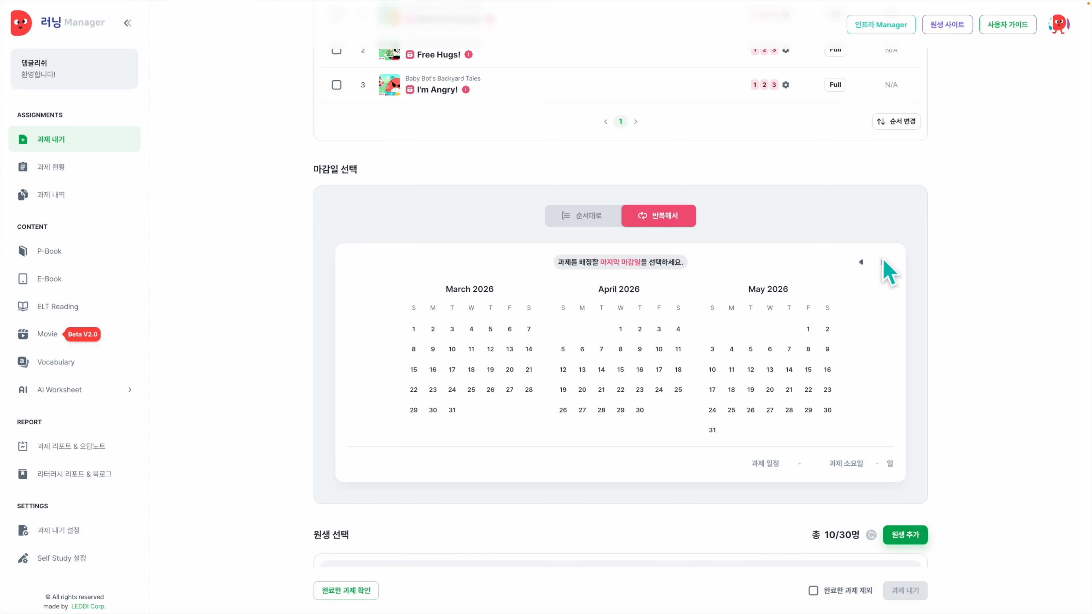
{"action": "left_click", "coordinate": [809, 390]}
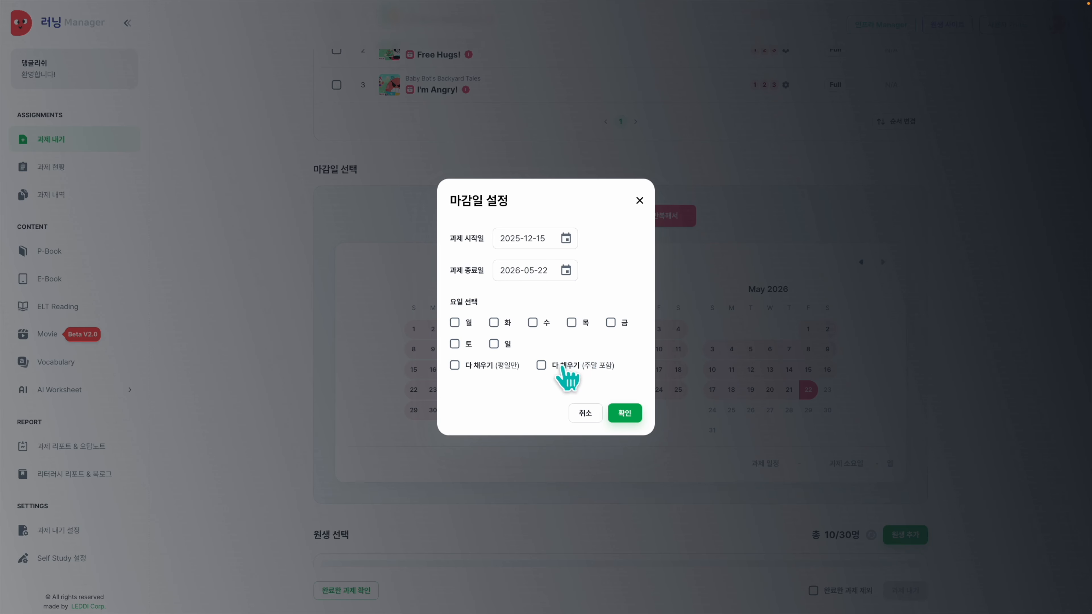
{"action": "left_click", "coordinate": [563, 366]}
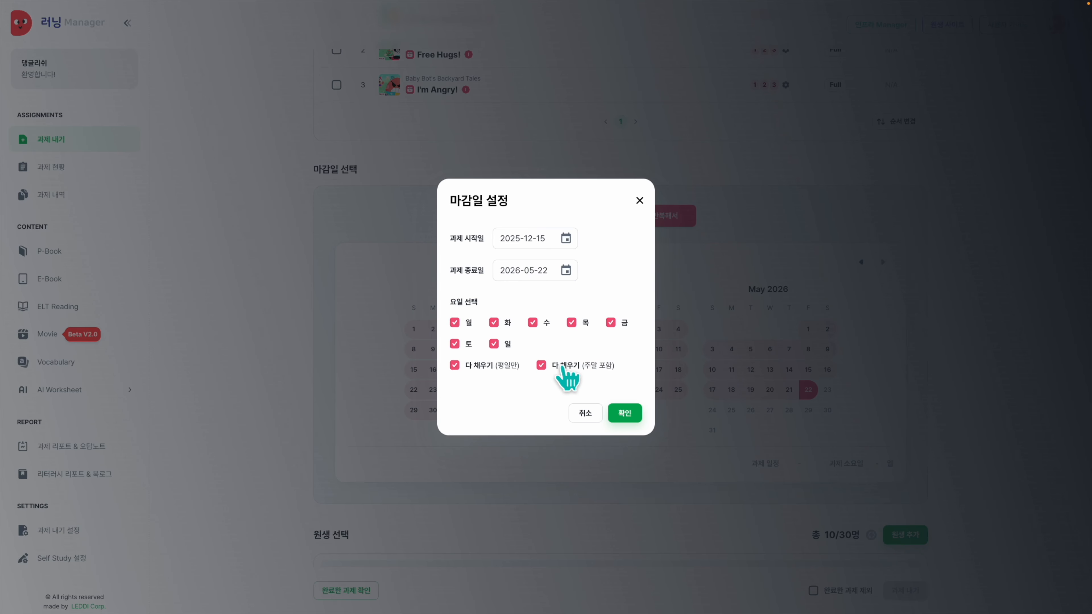
{"action": "left_click", "coordinate": [625, 413]}
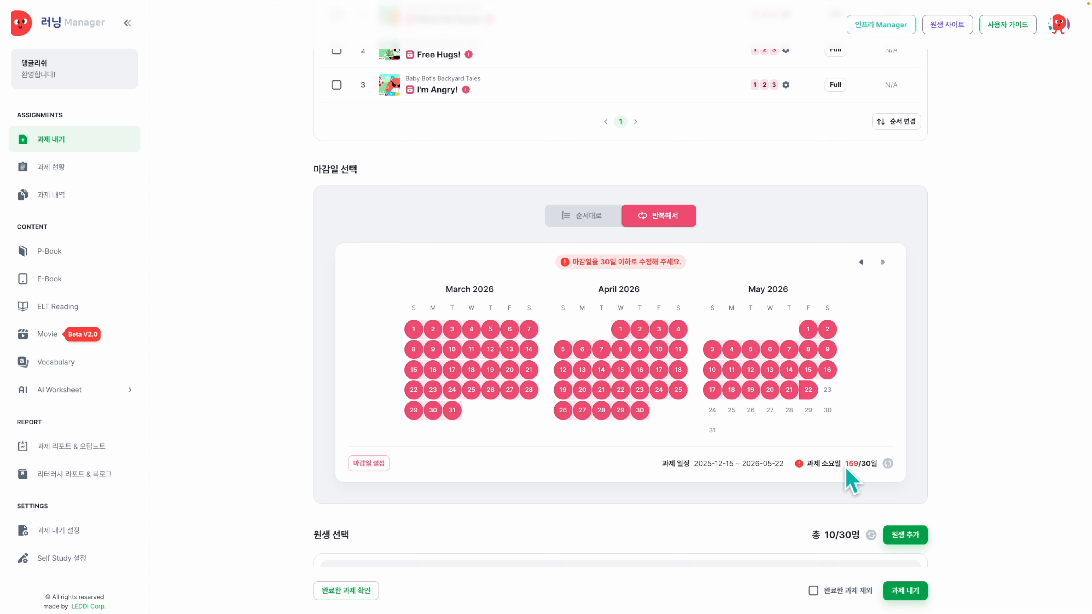
Try to submit the repeating assignment, dismiss the deadline notice and reset all selected deadlines.
{"action": "left_click_drag", "start_coordinate": [845, 468], "coordinate": [859, 459]}
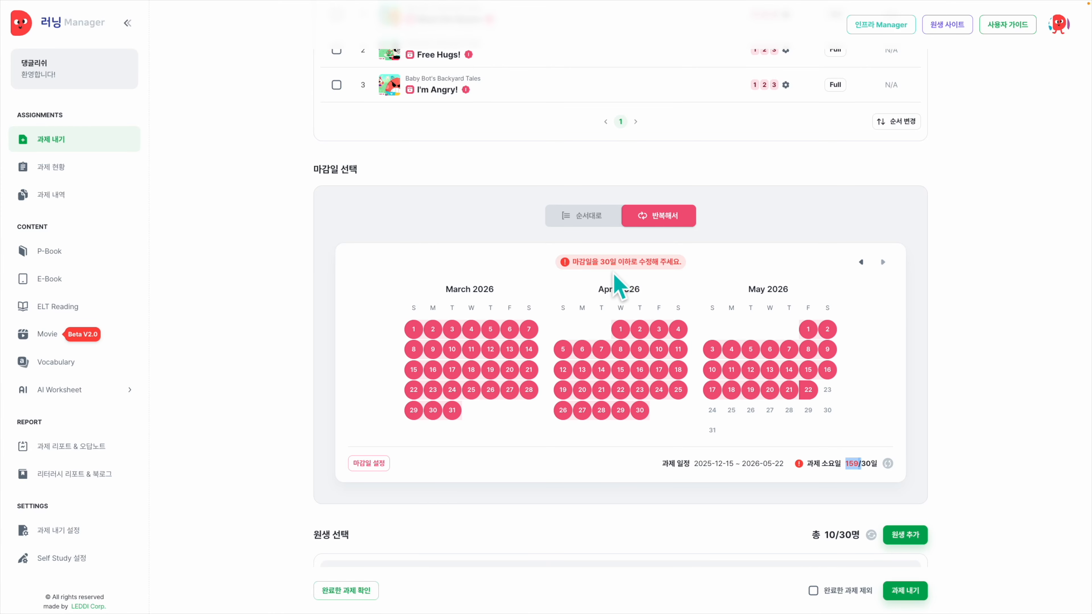
{"action": "left_click", "coordinate": [906, 598]}
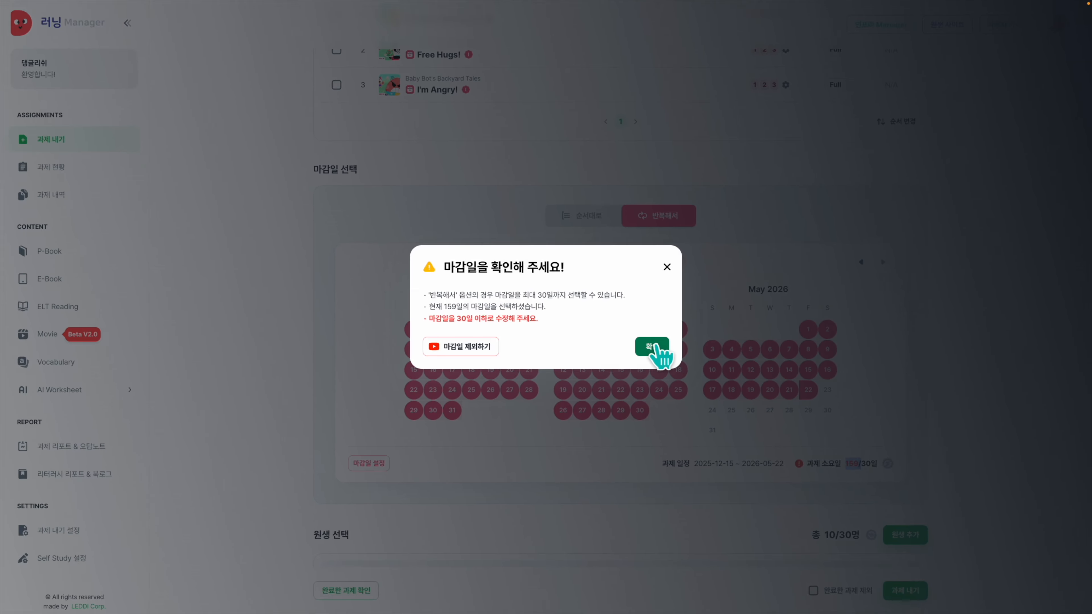
{"action": "left_click", "coordinate": [653, 347]}
{"action": "left_click", "coordinate": [888, 463]}
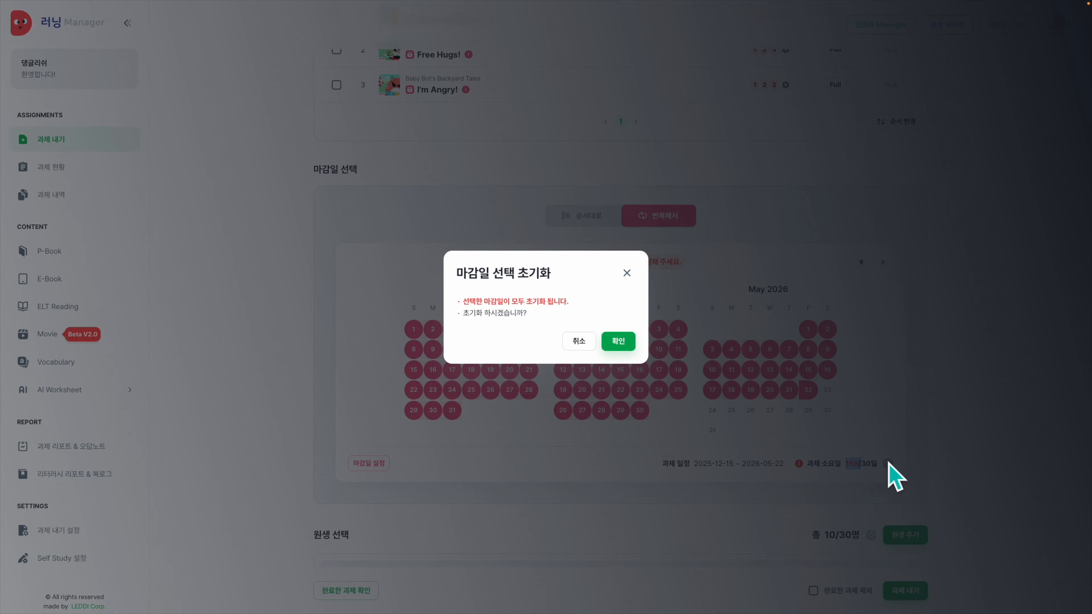
{"action": "left_click", "coordinate": [623, 342]}
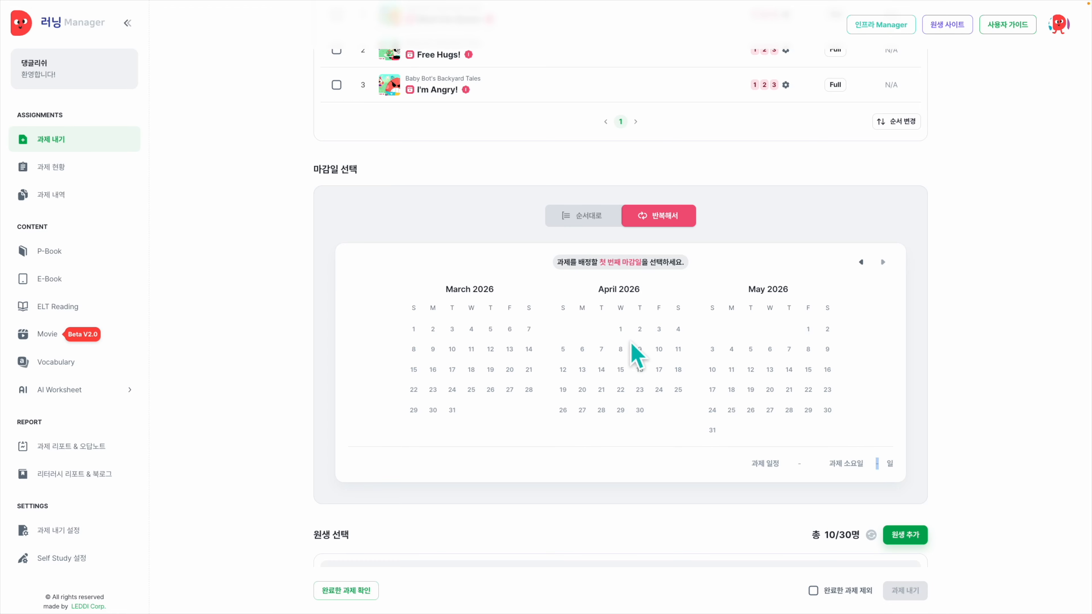
Set repeating deadlines from 2026-01-05 to 2026-01-30, due every Monday, Wednesday and Friday.
{"action": "left_click", "coordinate": [861, 262]}
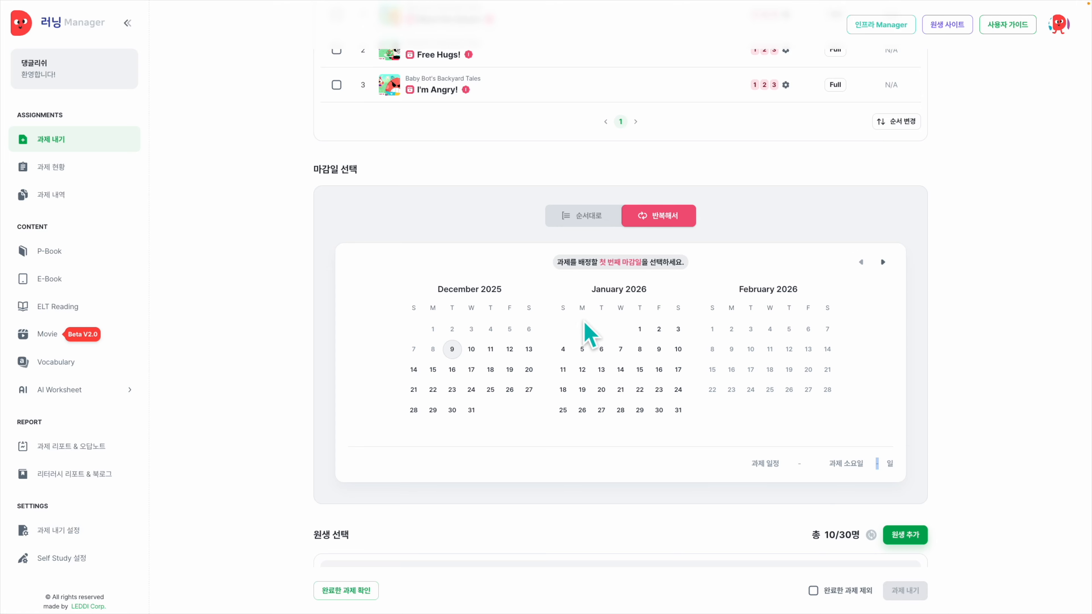
{"action": "left_click", "coordinate": [583, 349]}
{"action": "left_click", "coordinate": [659, 411]}
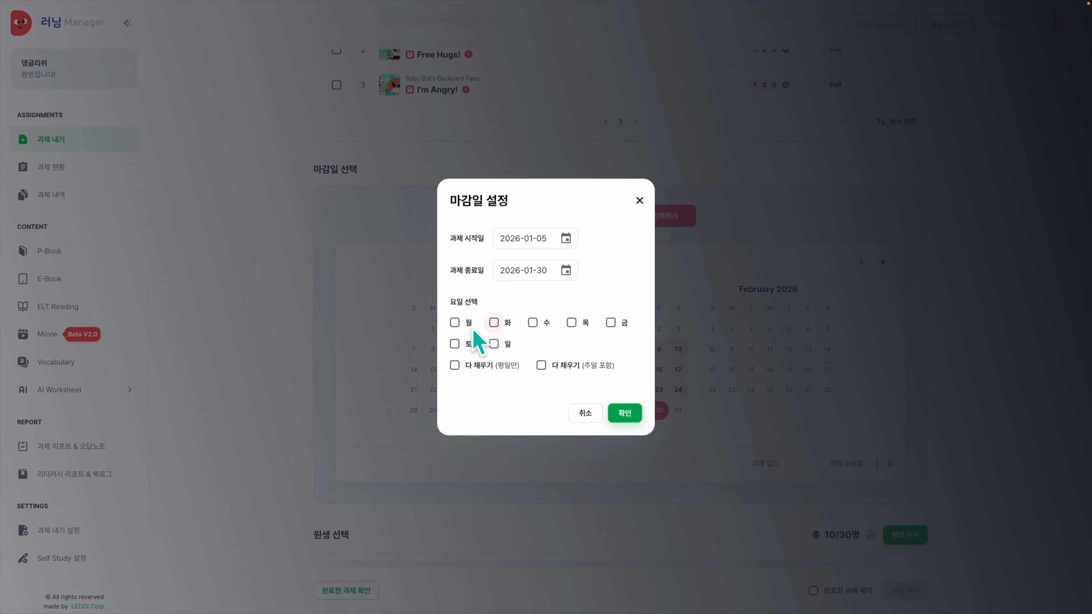
{"action": "left_click", "coordinate": [456, 324]}
{"action": "left_click", "coordinate": [534, 323]}
{"action": "left_click", "coordinate": [611, 323]}
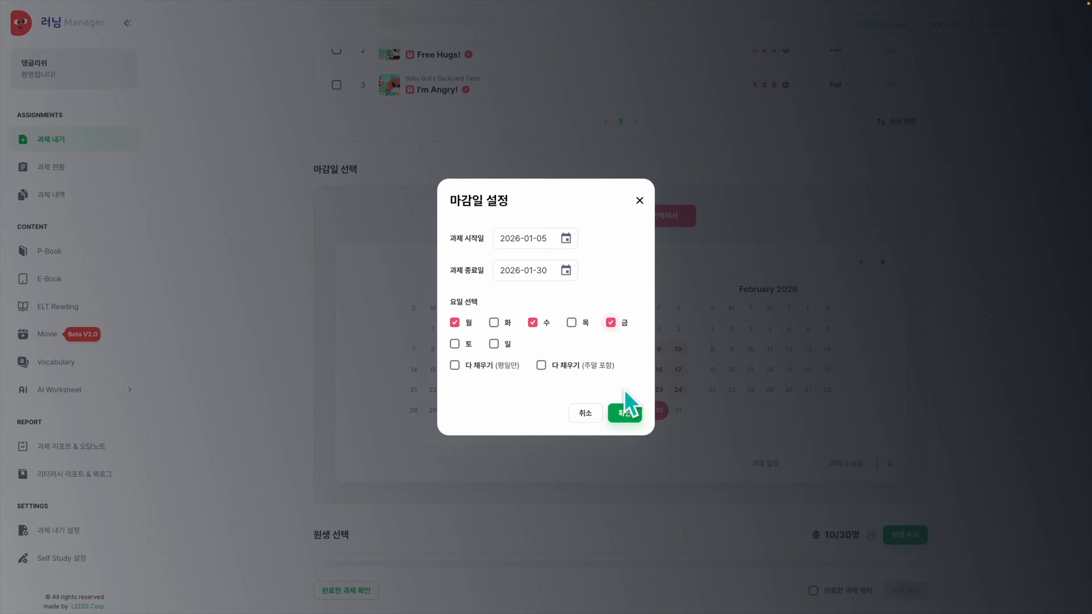
{"action": "left_click", "coordinate": [626, 413]}
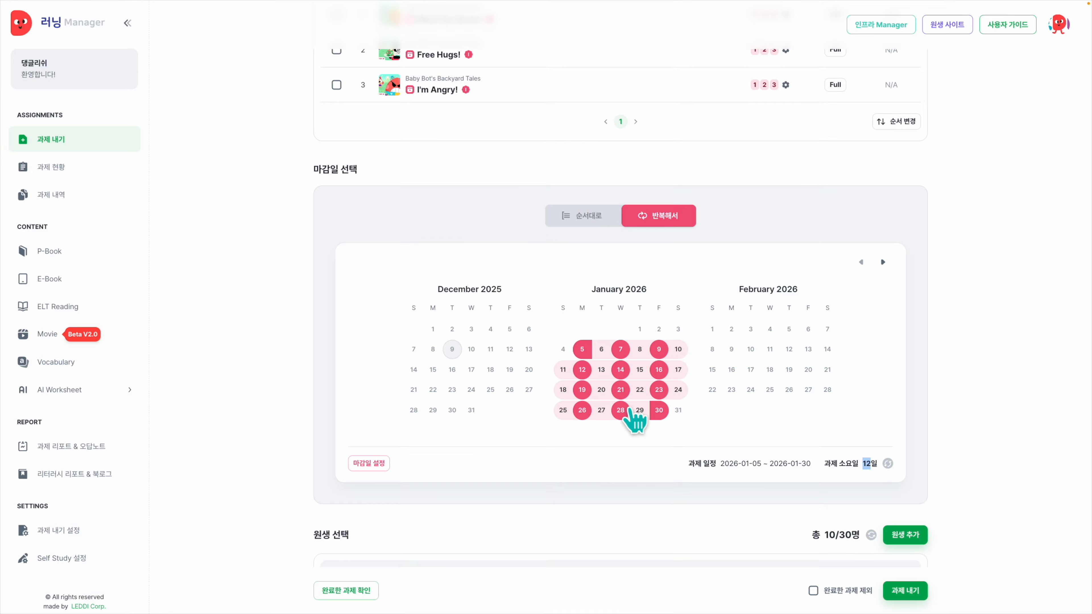
Change the repeating deadline period to start on 2026-01-12 and end on 2026-01-23.
{"action": "left_click", "coordinate": [382, 465]}
{"action": "left_click", "coordinate": [566, 239]}
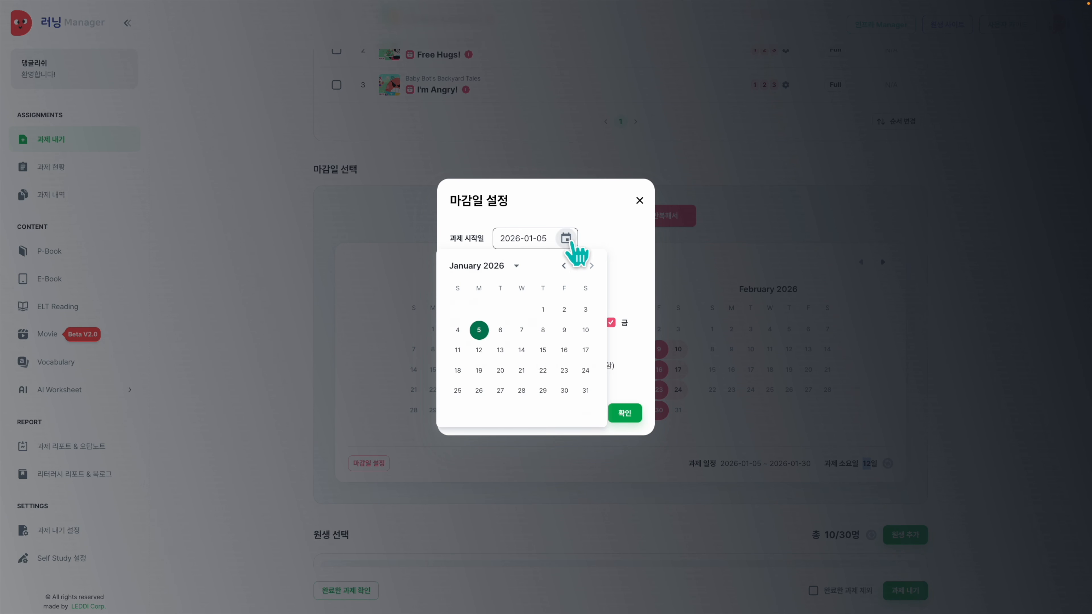
{"action": "left_click", "coordinate": [478, 349]}
{"action": "left_click", "coordinate": [566, 270]}
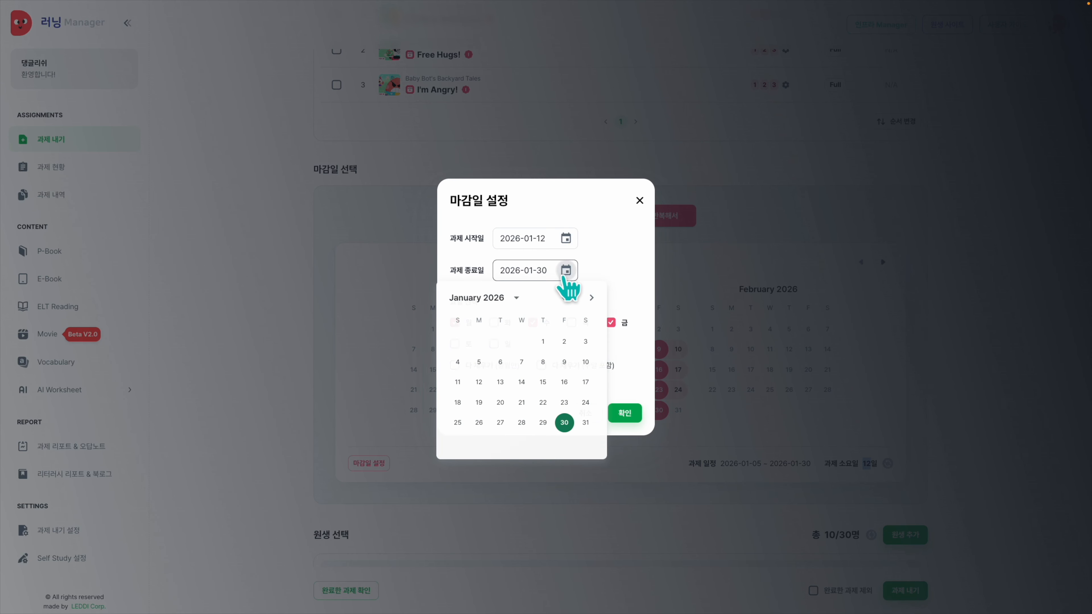
{"action": "left_click", "coordinate": [564, 403]}
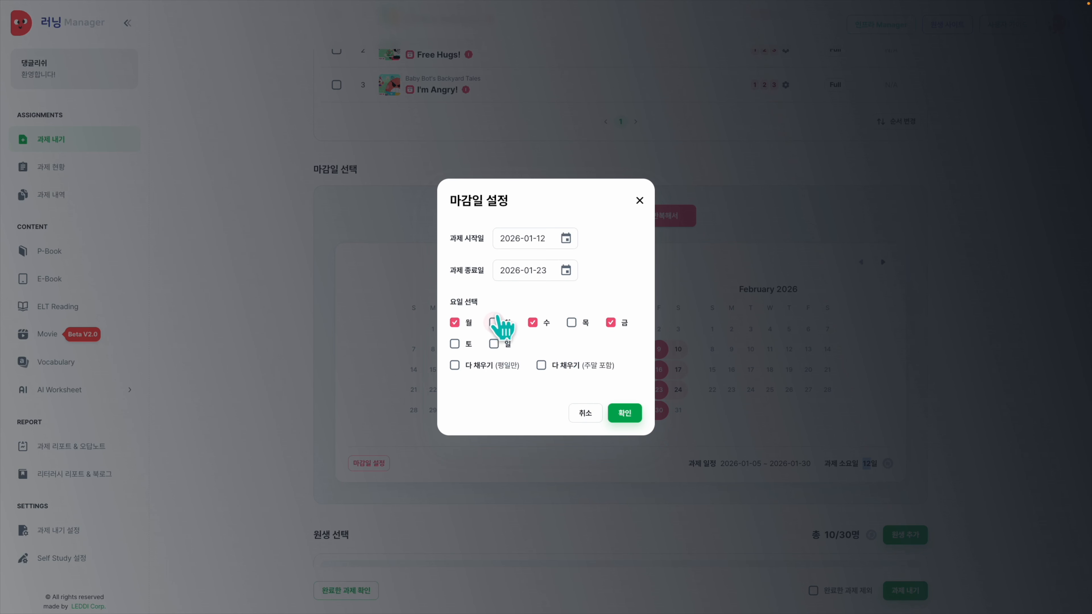
{"action": "left_click", "coordinate": [626, 414]}
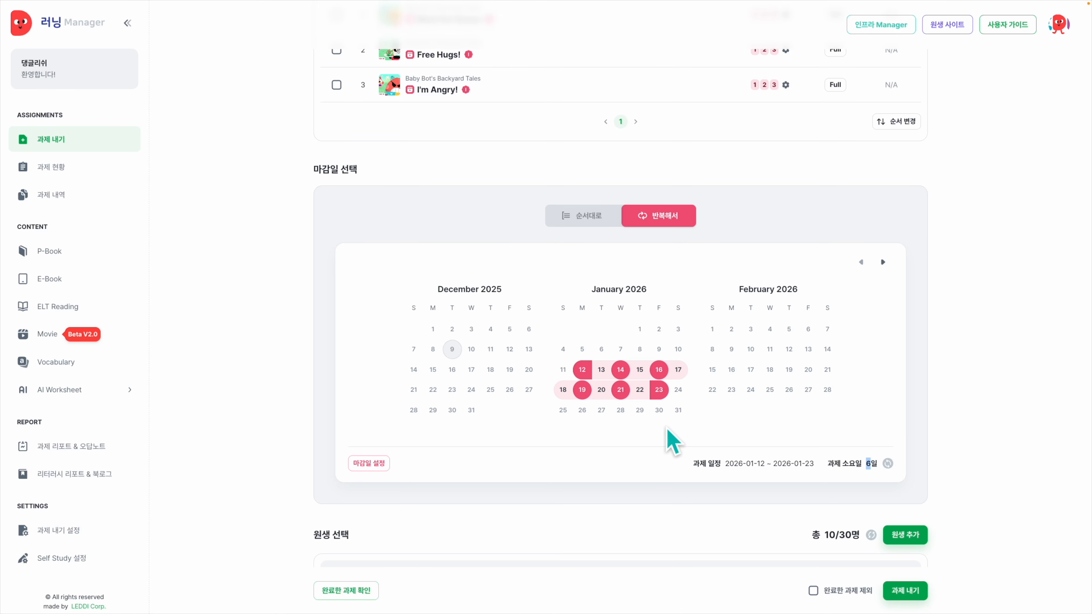